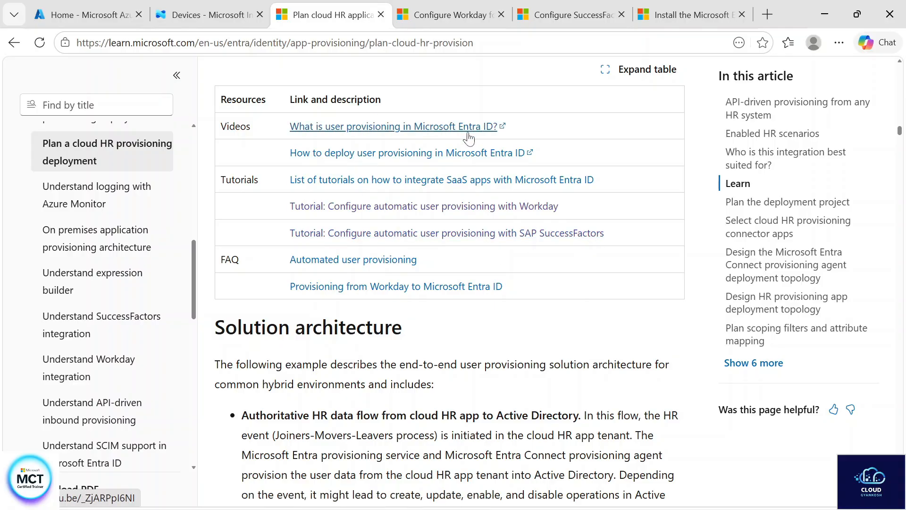
Open the two videos on what Microsoft Entra ID user provisioning is and how to deploy it, and close their tabs
{"action": "right_click", "coordinate": [468, 138]}
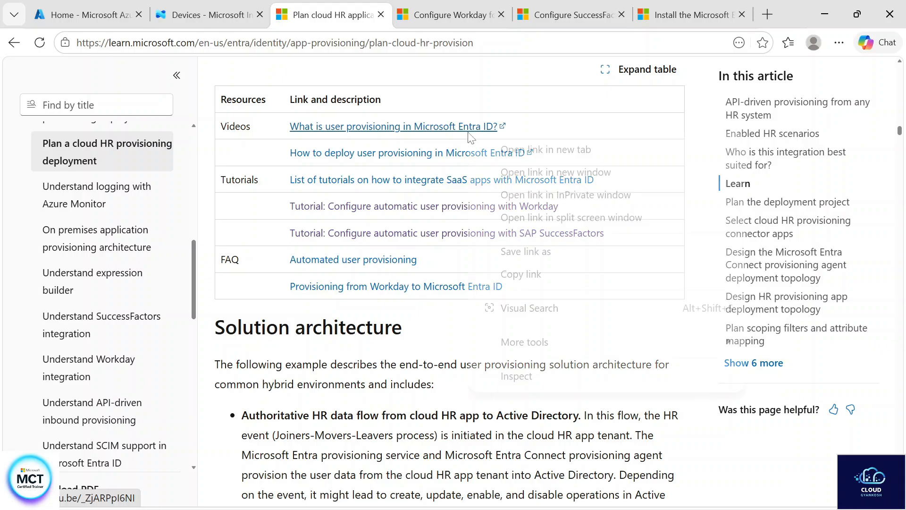
{"action": "left_click", "coordinate": [519, 148]}
{"action": "left_click", "coordinate": [386, 18]}
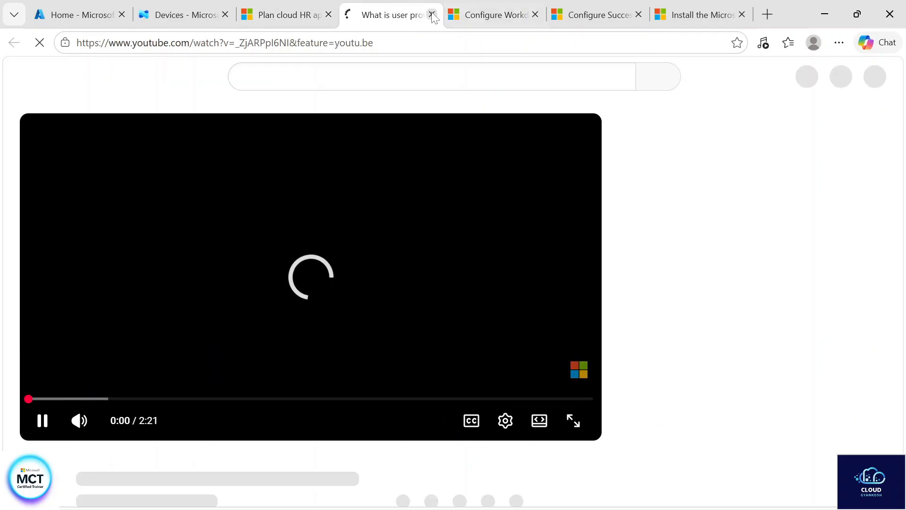
{"action": "left_click", "coordinate": [431, 15]}
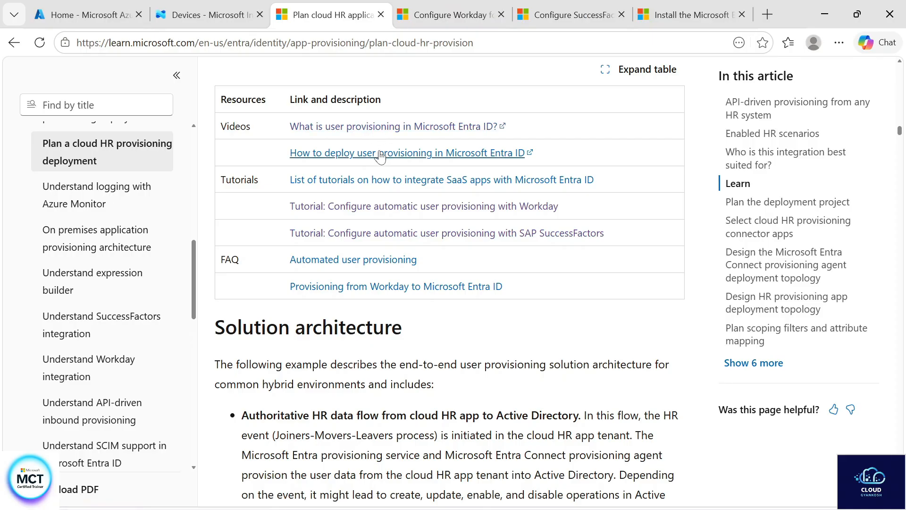
{"action": "left_click", "coordinate": [382, 154]}
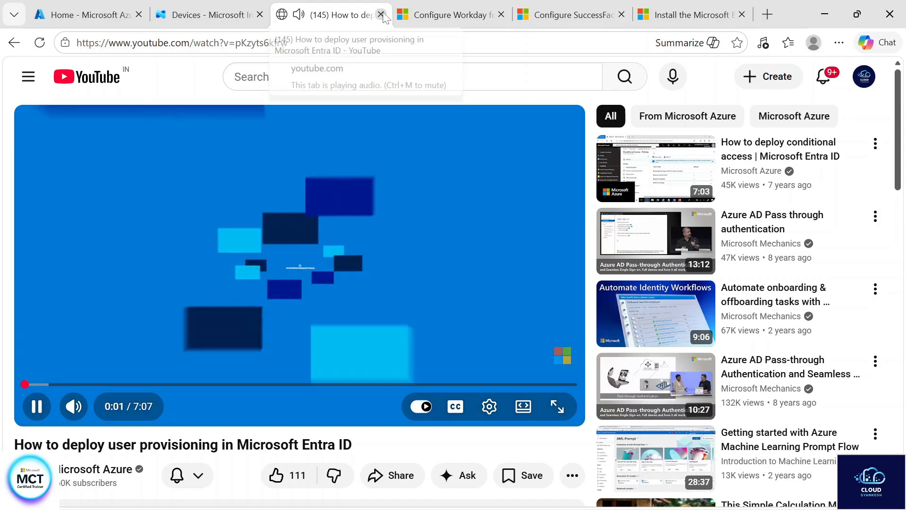
{"action": "left_click", "coordinate": [381, 15]}
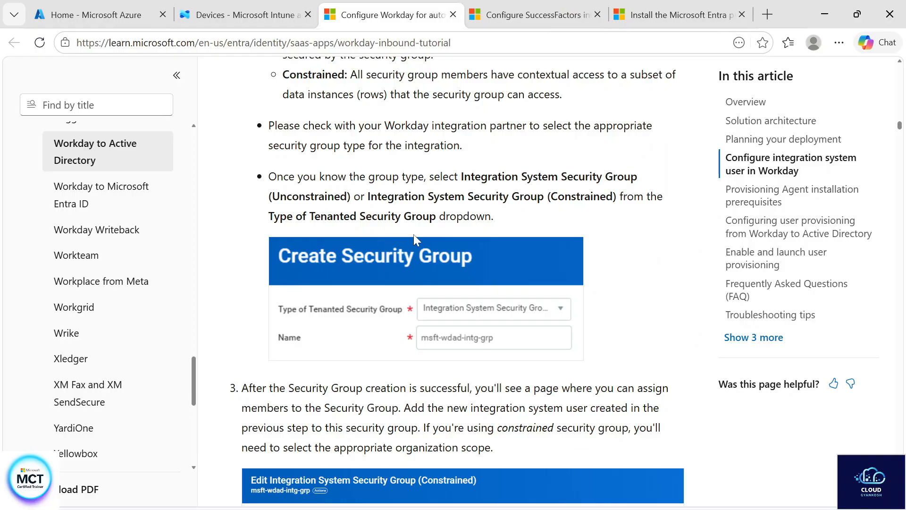
Examine the overview, target audience and solution architecture in the SAP SuccessFactors to Active Directory user provisioning article
{"action": "left_click", "coordinate": [516, 20]}
{"action": "scroll", "coordinate": [488, 181], "scroll_direction": "up", "scroll_amount": 20}
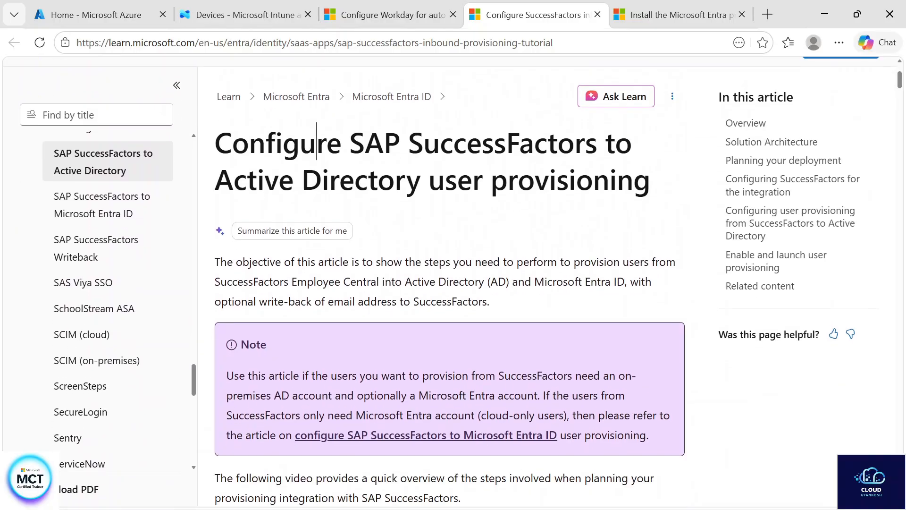
{"action": "left_click_drag", "start_coordinate": [316, 142], "coordinate": [624, 194]}
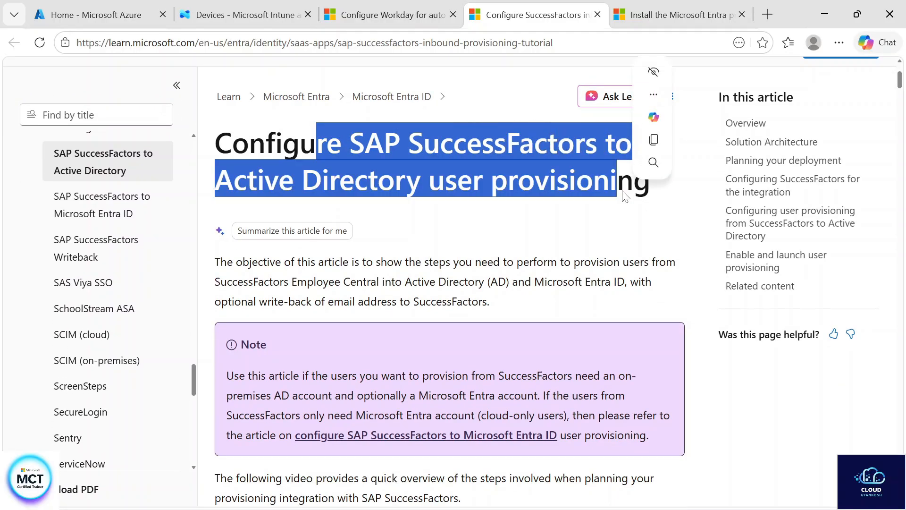
{"action": "left_click", "coordinate": [531, 299]}
{"action": "scroll", "coordinate": [532, 299], "scroll_direction": "down", "scroll_amount": 10}
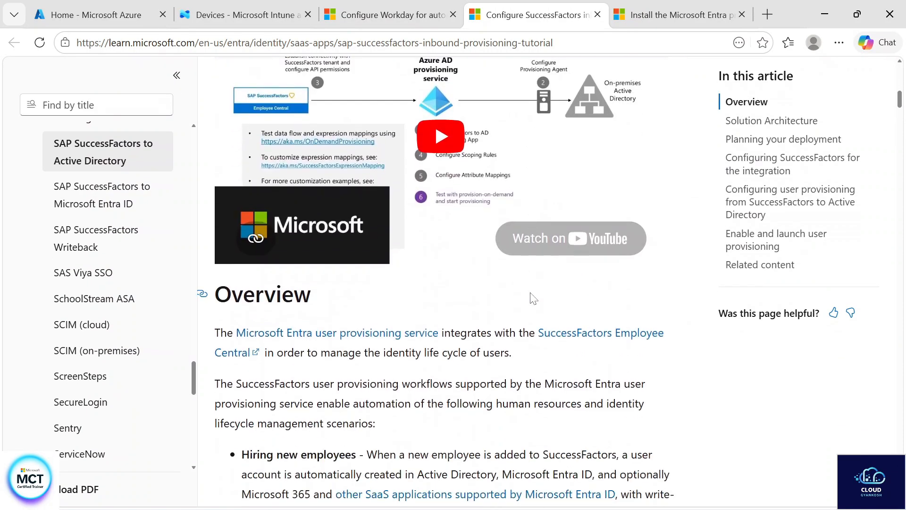
{"action": "scroll", "coordinate": [531, 293], "scroll_direction": "up", "scroll_amount": 1}
{"action": "scroll", "coordinate": [530, 293], "scroll_direction": "down", "scroll_amount": 18}
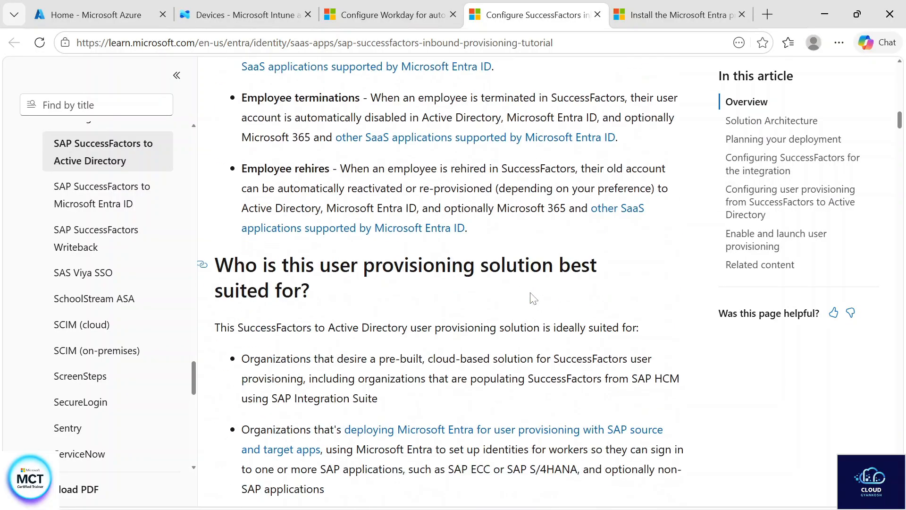
{"action": "scroll", "coordinate": [532, 296], "scroll_direction": "down", "scroll_amount": 15}
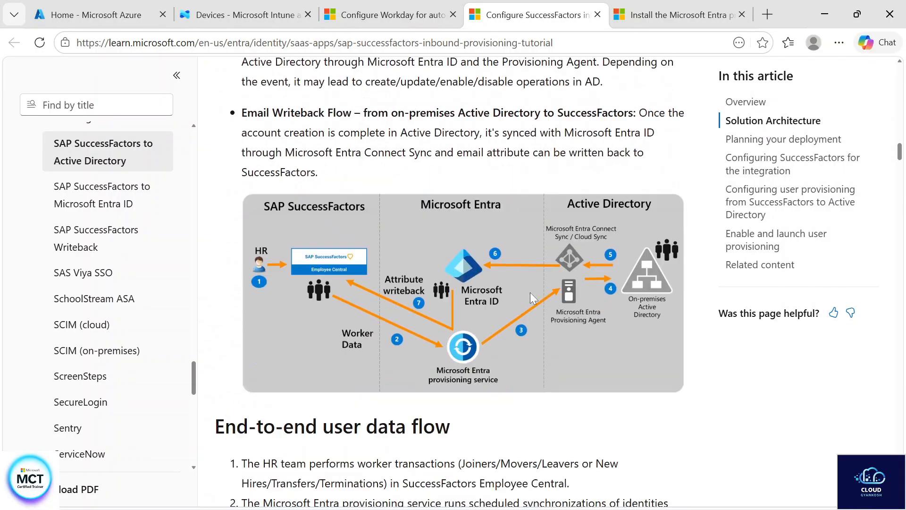
{"action": "scroll", "coordinate": [532, 297], "scroll_direction": "down", "scroll_amount": 4}
{"action": "scroll", "coordinate": [533, 297], "scroll_direction": "up", "scroll_amount": 7}
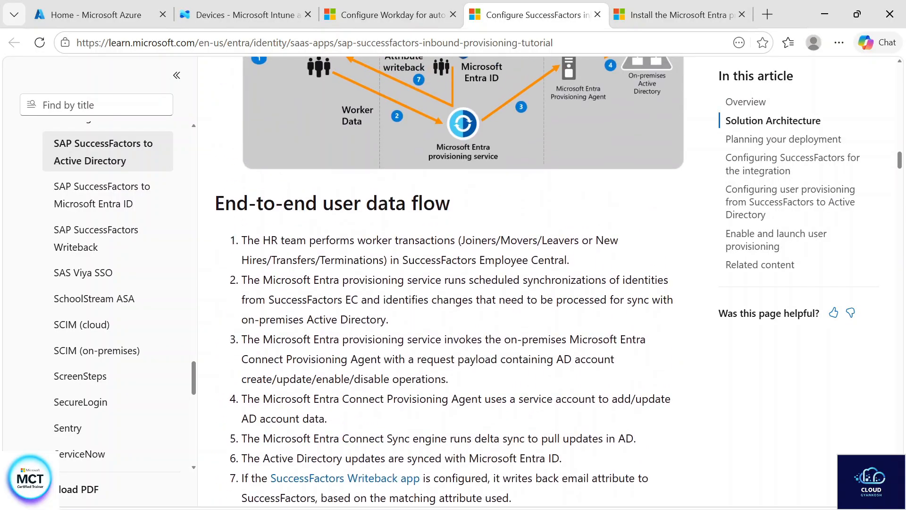
Review the SuccessFactors instructions for the API user account, API permissions role, permission group and role grant, up to the Active Directory provisioning section
{"action": "scroll", "coordinate": [532, 298], "scroll_direction": "down", "scroll_amount": 20}
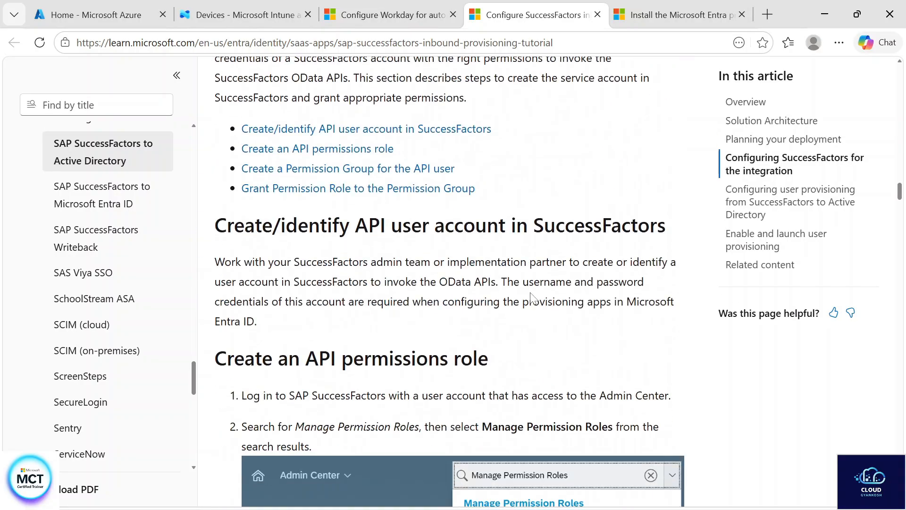
{"action": "scroll", "coordinate": [534, 298], "scroll_direction": "up", "scroll_amount": 3}
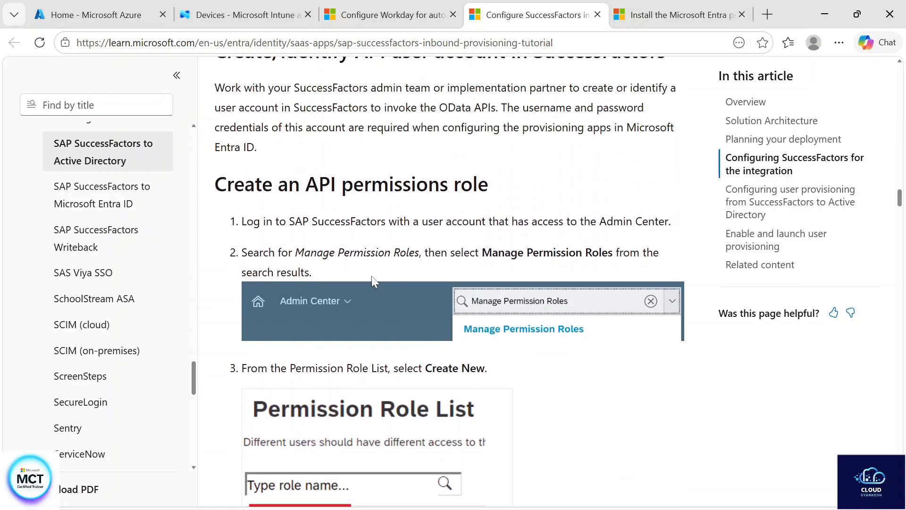
{"action": "left_click_drag", "start_coordinate": [288, 222], "coordinate": [399, 224]}
{"action": "scroll", "coordinate": [442, 337], "scroll_direction": "down", "scroll_amount": 1}
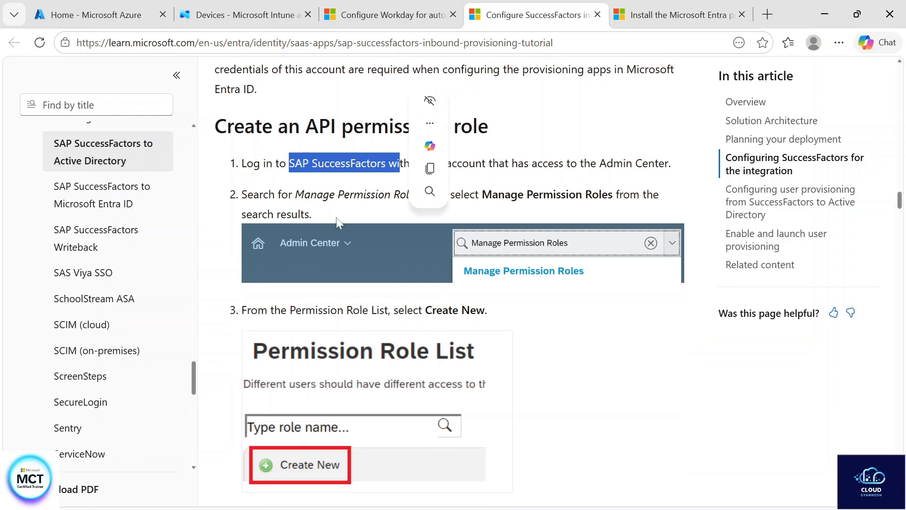
{"action": "scroll", "coordinate": [542, 257], "scroll_direction": "down", "scroll_amount": 7}
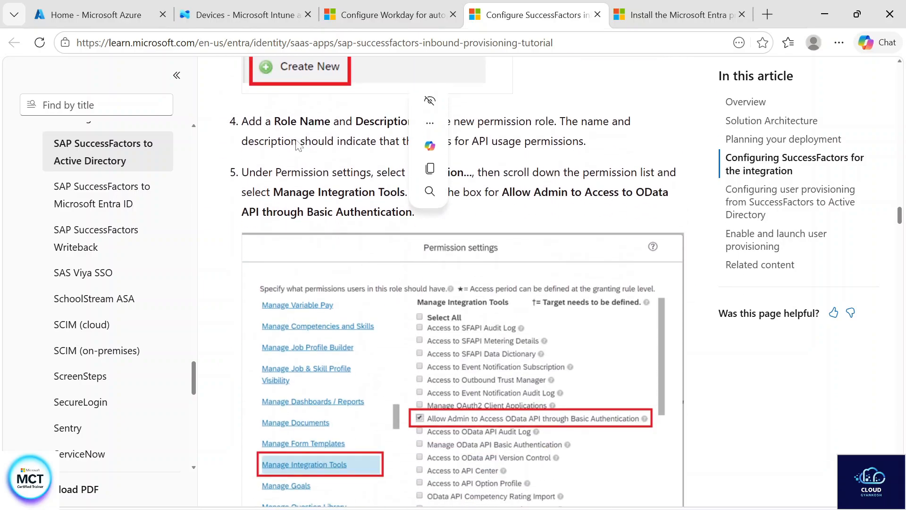
{"action": "scroll", "coordinate": [446, 355], "scroll_direction": "up", "scroll_amount": 6}
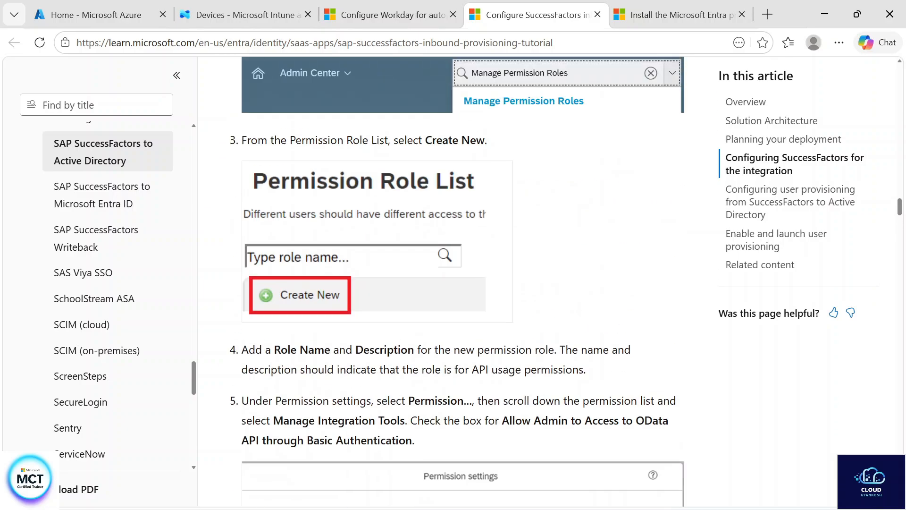
{"action": "scroll", "coordinate": [448, 362], "scroll_direction": "down", "scroll_amount": 15}
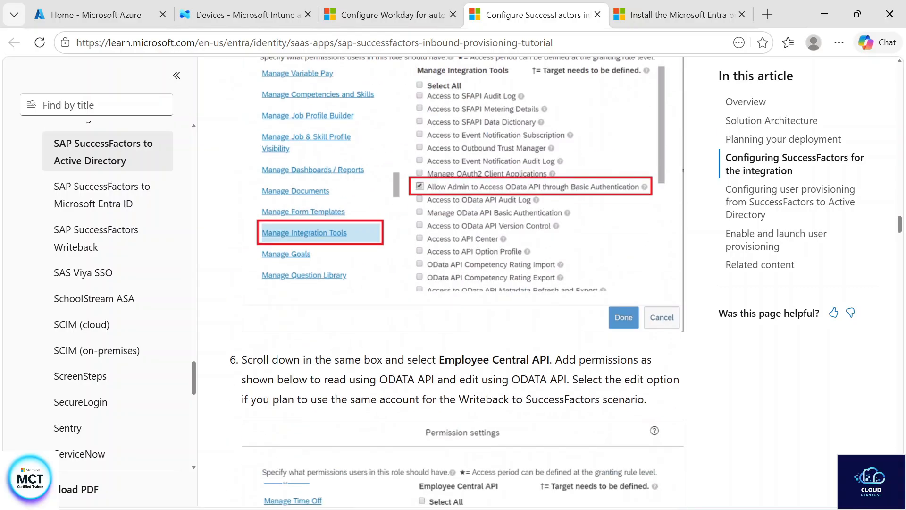
{"action": "scroll", "coordinate": [449, 361], "scroll_direction": "down", "scroll_amount": 15}
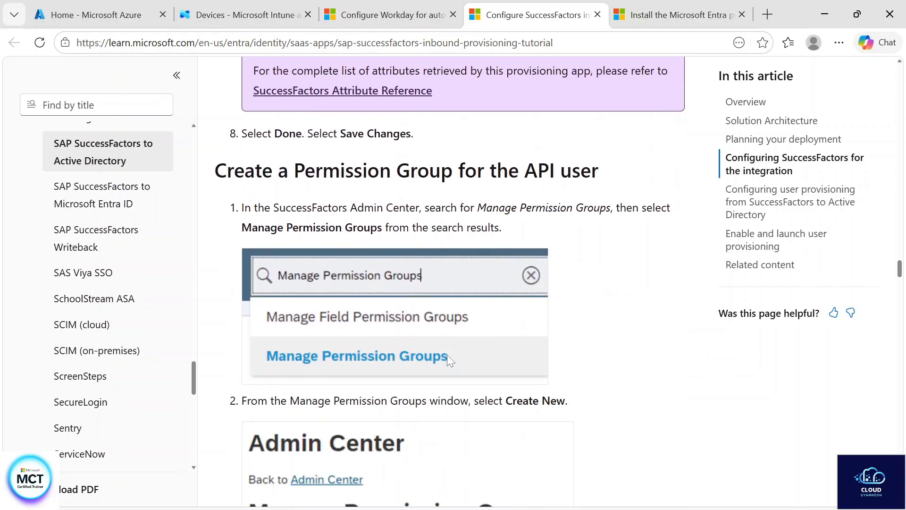
{"action": "scroll", "coordinate": [450, 361], "scroll_direction": "down", "scroll_amount": 7}
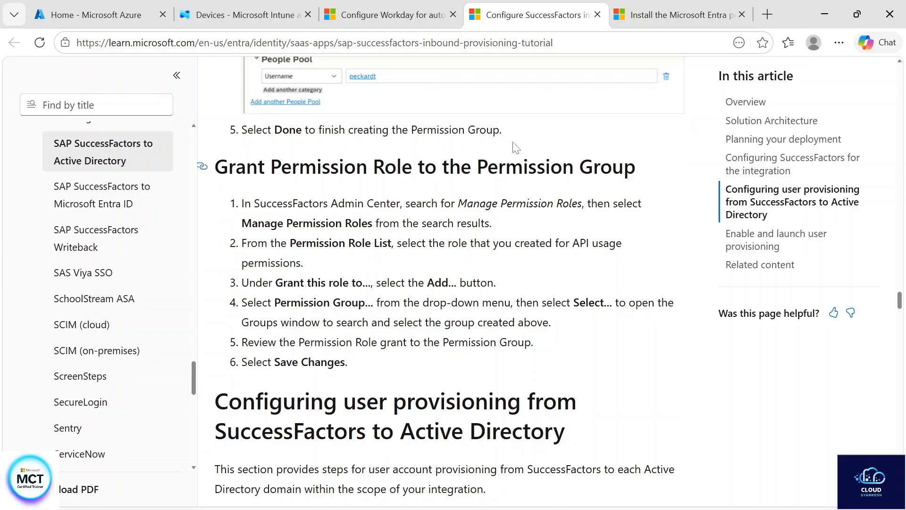
{"action": "scroll", "coordinate": [448, 364], "scroll_direction": "down", "scroll_amount": 4}
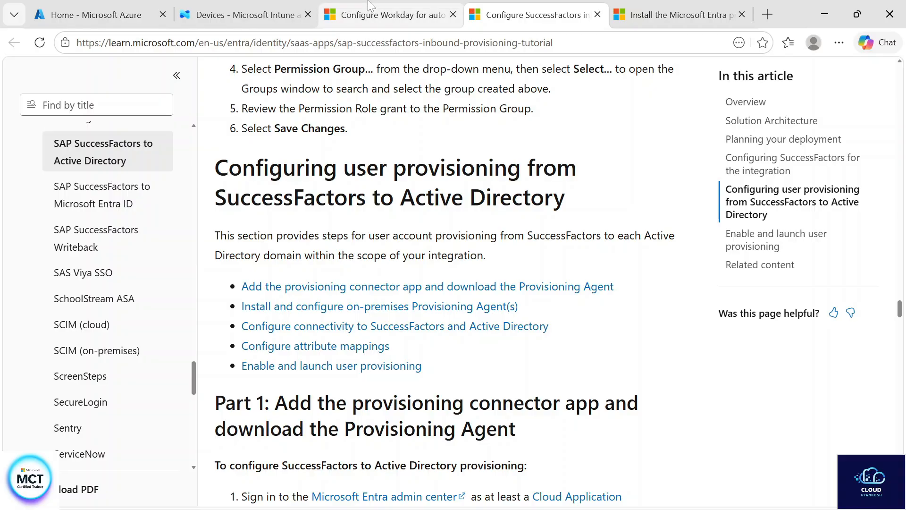
Review the Workday article's instructions for creating an integration system user and security group and activating security policy changes
{"action": "left_click", "coordinate": [378, 9]}
{"action": "scroll", "coordinate": [450, 283], "scroll_direction": "up", "scroll_amount": 8}
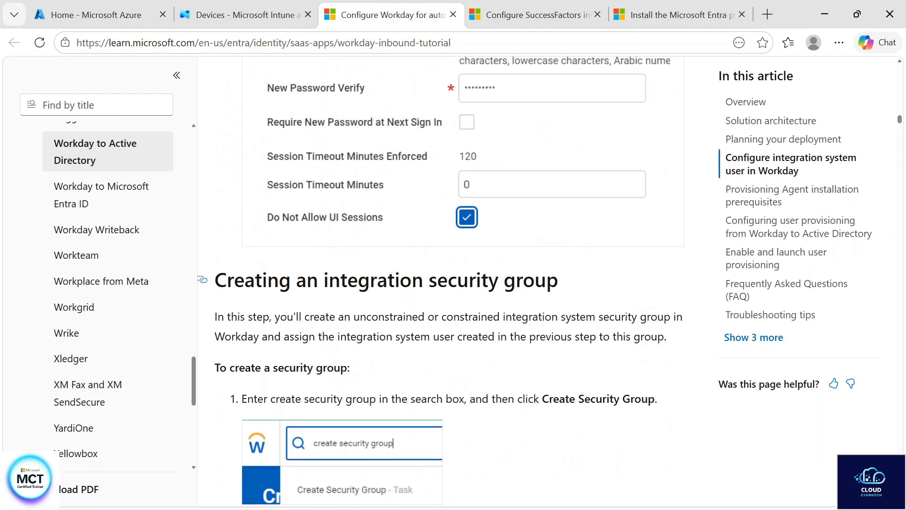
{"action": "scroll", "coordinate": [385, 292], "scroll_direction": "up", "scroll_amount": 15}
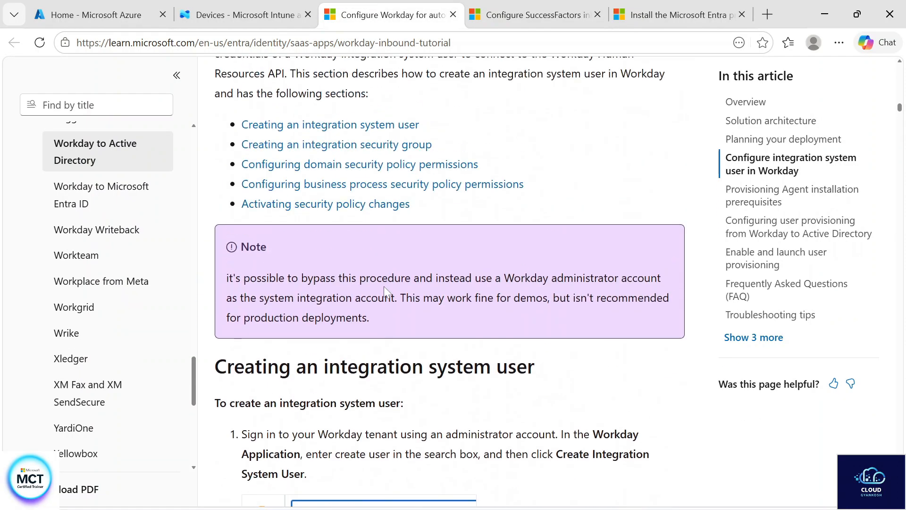
{"action": "scroll", "coordinate": [398, 332], "scroll_direction": "down", "scroll_amount": 4}
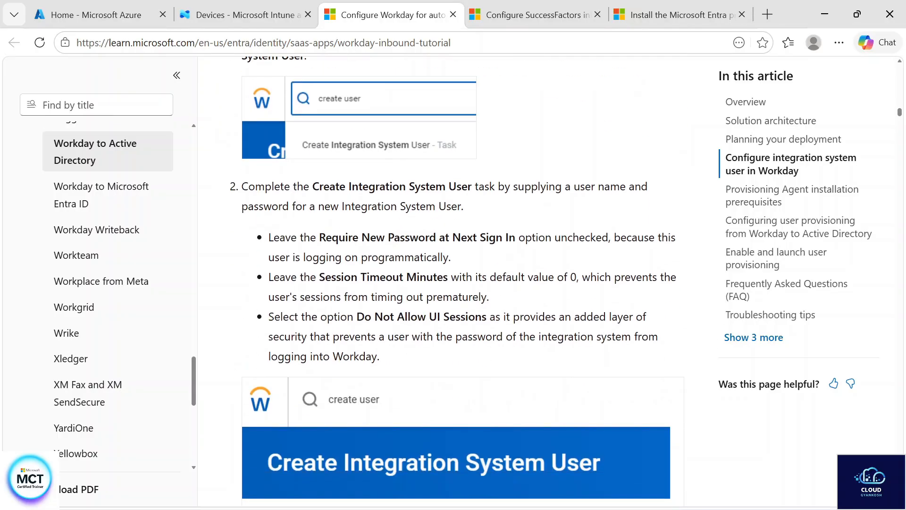
{"action": "scroll", "coordinate": [543, 277], "scroll_direction": "down", "scroll_amount": 14}
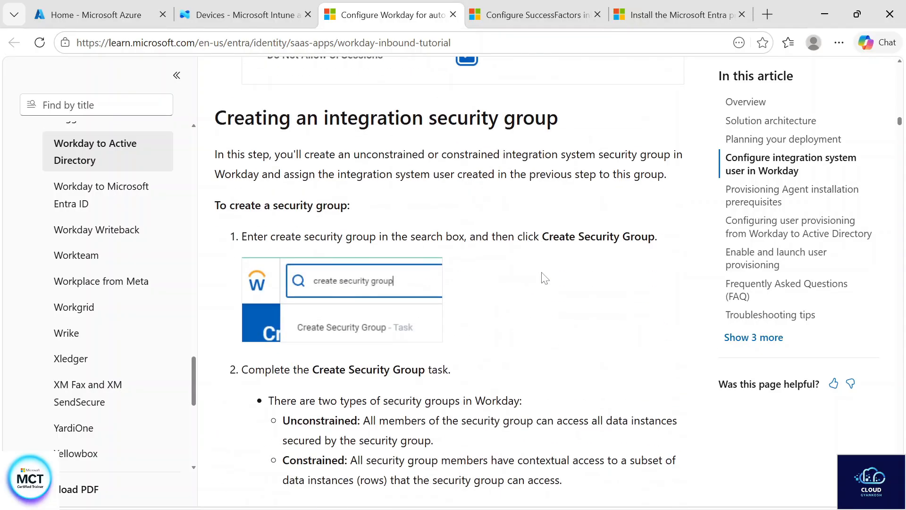
{"action": "scroll", "coordinate": [545, 278], "scroll_direction": "down", "scroll_amount": 20}
{"action": "scroll", "coordinate": [545, 279], "scroll_direction": "down", "scroll_amount": 20}
{"action": "scroll", "coordinate": [544, 278], "scroll_direction": "down", "scroll_amount": 20}
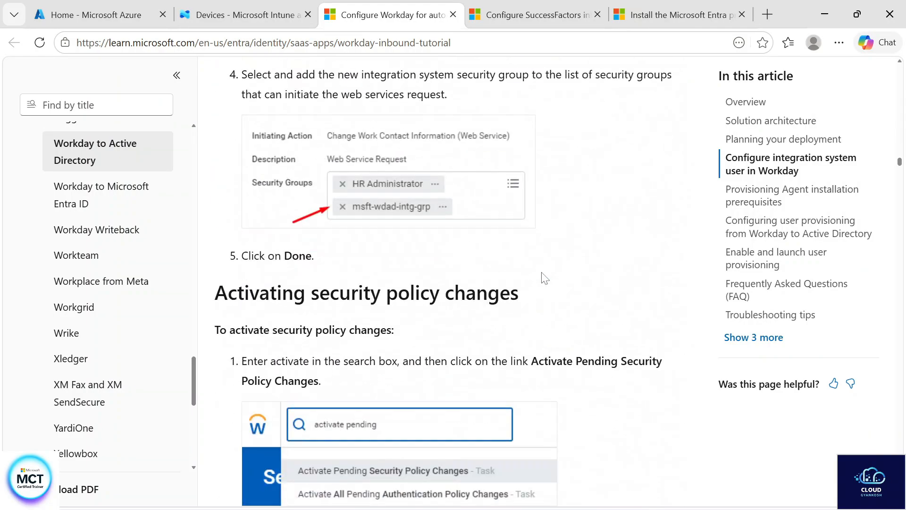
Examine the title, introduction and notes of the article on installing the Microsoft Entra provisioning agent
{"action": "left_click", "coordinate": [680, 14]}
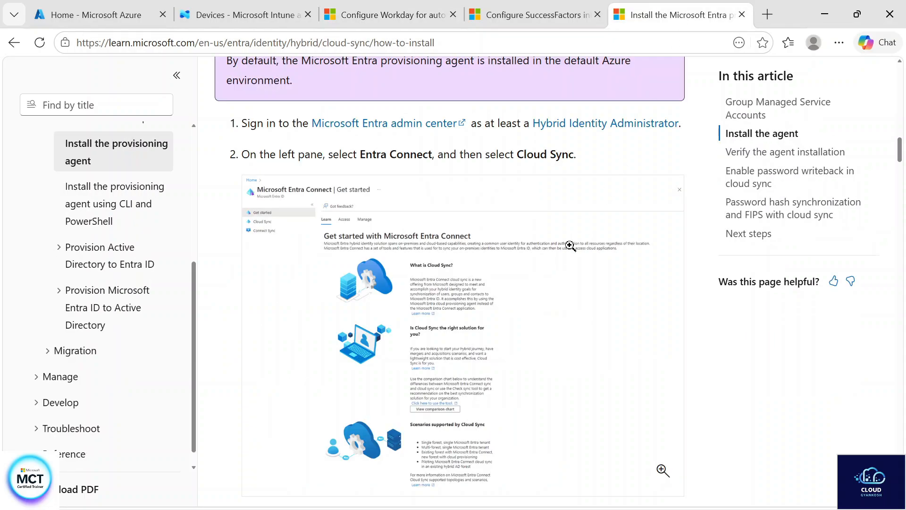
{"action": "scroll", "coordinate": [566, 260], "scroll_direction": "up", "scroll_amount": 5}
{"action": "scroll", "coordinate": [567, 260], "scroll_direction": "up", "scroll_amount": 10}
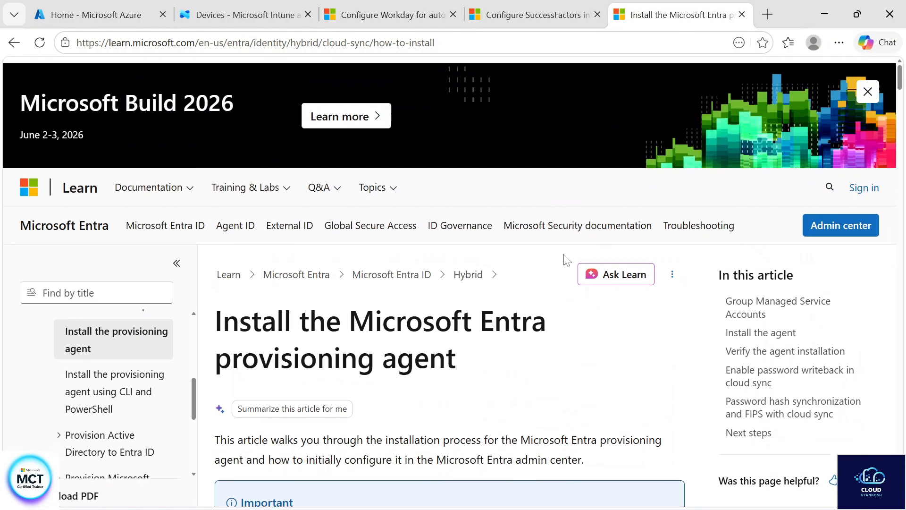
{"action": "scroll", "coordinate": [567, 260], "scroll_direction": "down", "scroll_amount": 1}
{"action": "left_click_drag", "start_coordinate": [216, 314], "coordinate": [503, 365]}
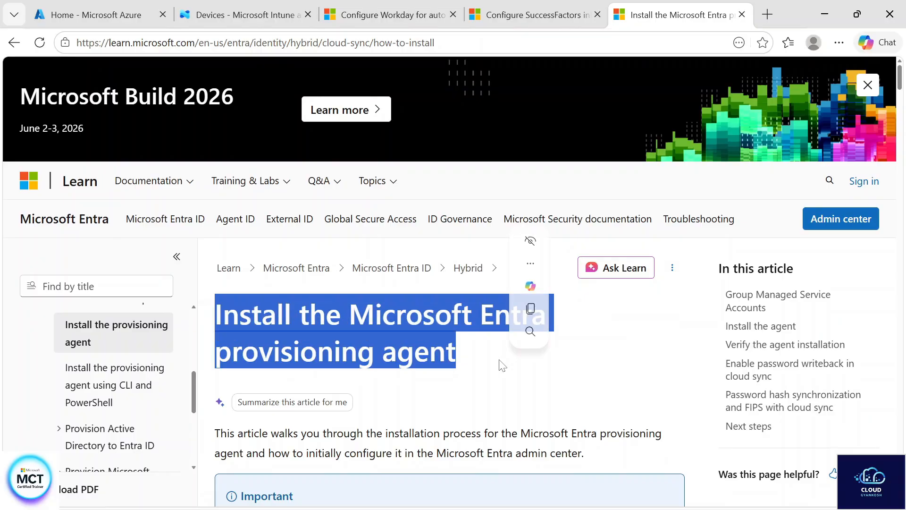
{"action": "left_click", "coordinate": [519, 386]}
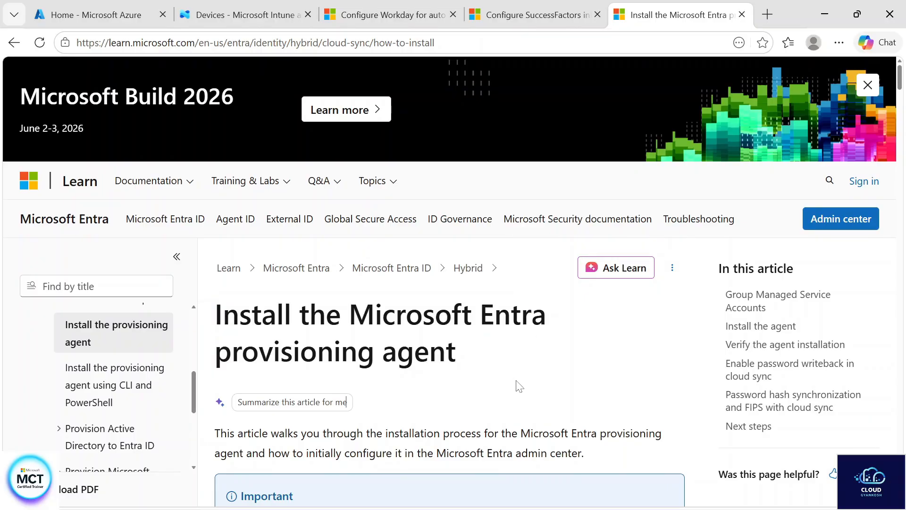
{"action": "scroll", "coordinate": [519, 386], "scroll_direction": "down", "scroll_amount": 5}
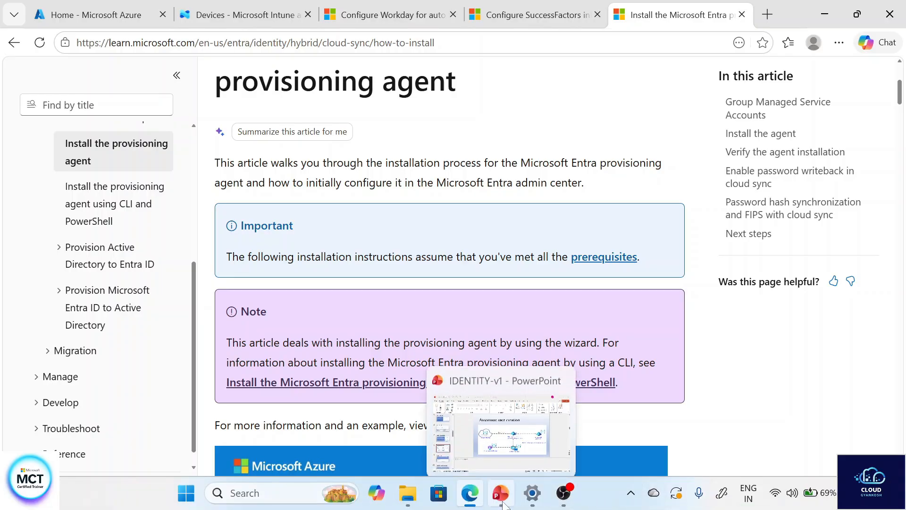
Check the Automatic user creation slide in PowerPoint and examine the agent installation instructions in the browser, up to the configuration wizard
{"action": "left_click", "coordinate": [501, 493]}
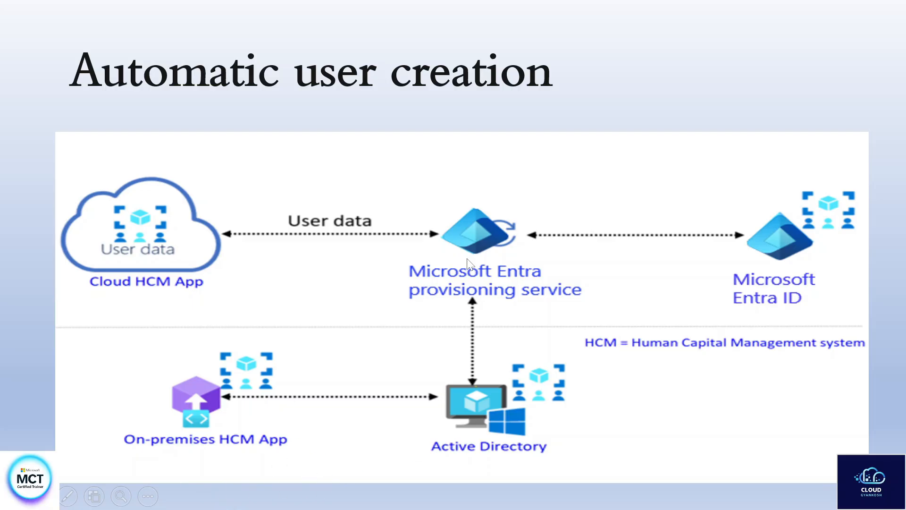
{"action": "scroll", "coordinate": [435, 322], "scroll_direction": "down", "scroll_amount": 3}
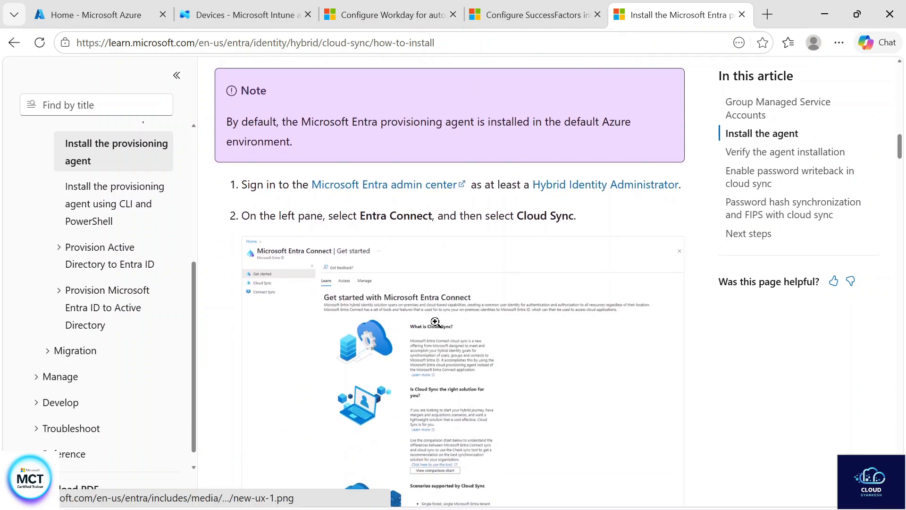
{"action": "scroll", "coordinate": [435, 322], "scroll_direction": "down", "scroll_amount": 2}
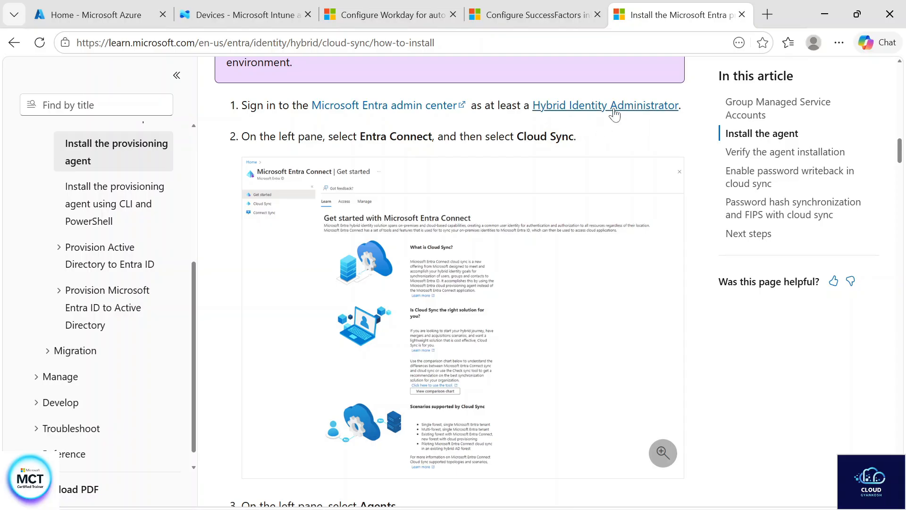
{"action": "scroll", "coordinate": [550, 282], "scroll_direction": "down", "scroll_amount": 6}
{"action": "scroll", "coordinate": [550, 282], "scroll_direction": "up", "scroll_amount": 5}
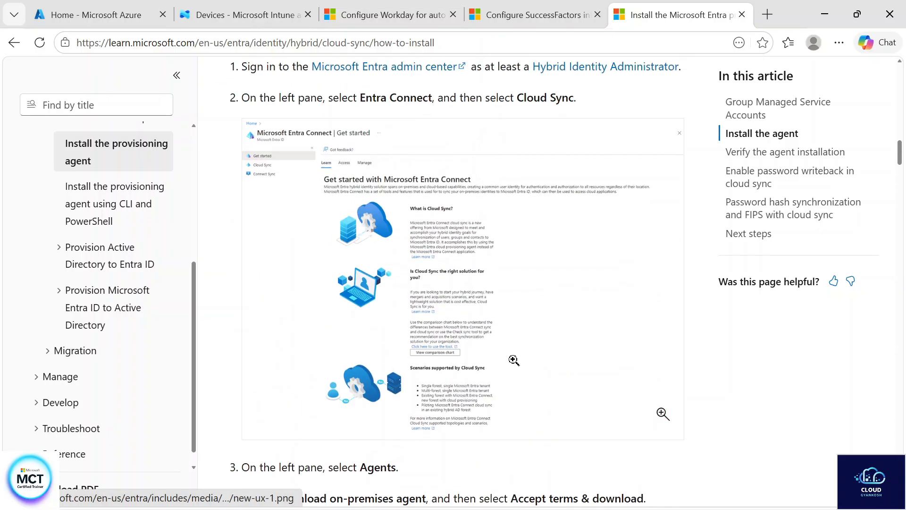
{"action": "scroll", "coordinate": [514, 360], "scroll_direction": "down", "scroll_amount": 15}
{"action": "scroll", "coordinate": [513, 360], "scroll_direction": "up", "scroll_amount": 1}
{"action": "scroll", "coordinate": [514, 360], "scroll_direction": "down", "scroll_amount": 3}
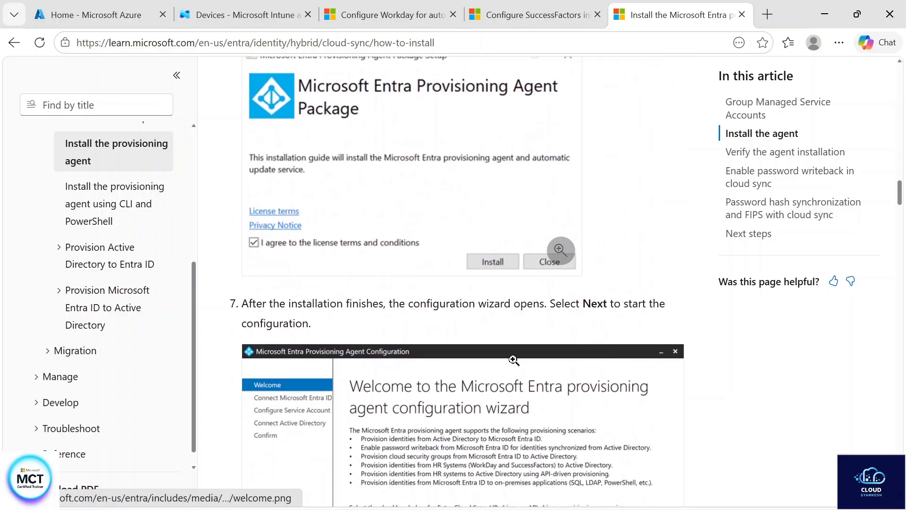
Examine the provisioning agent configuration wizard instructions, from the license agreement through the service account and Active Directory screens to agent verification
{"action": "scroll", "coordinate": [366, 319], "scroll_direction": "up", "scroll_amount": 4}
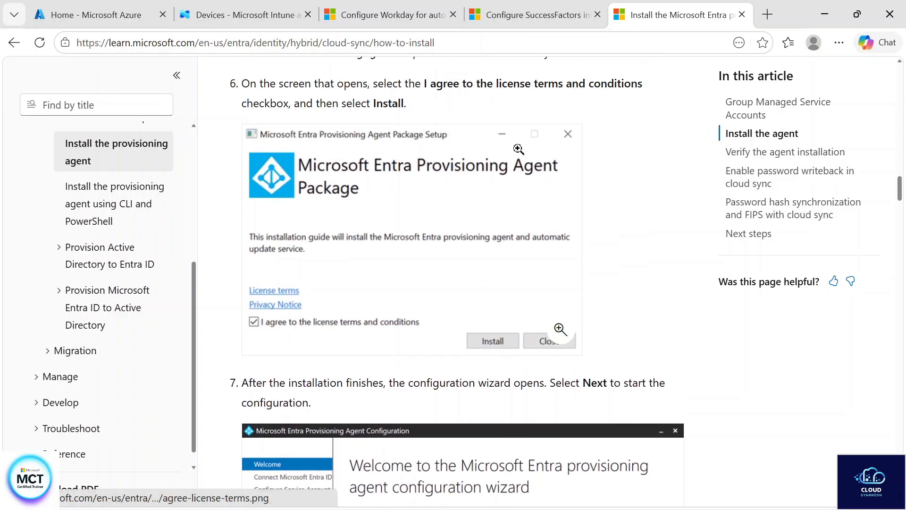
{"action": "scroll", "coordinate": [509, 299], "scroll_direction": "down", "scroll_amount": 15}
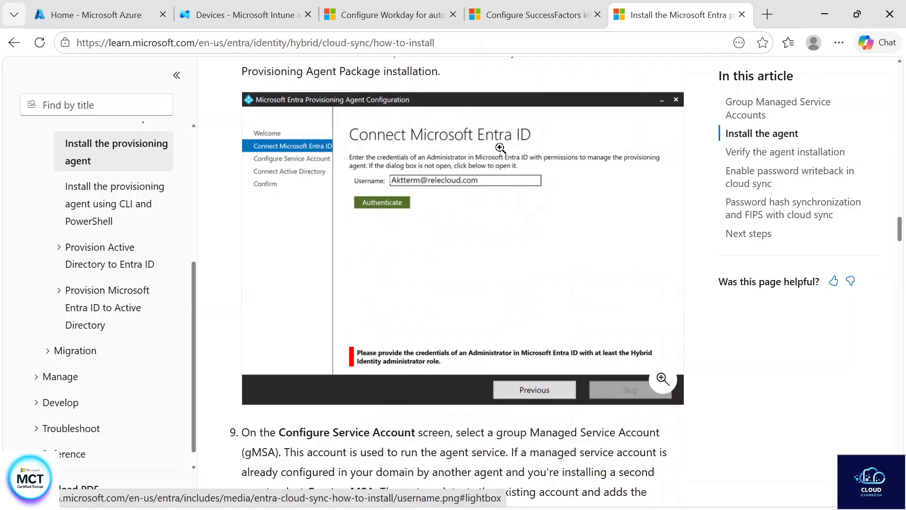
{"action": "scroll", "coordinate": [565, 291], "scroll_direction": "down", "scroll_amount": 12}
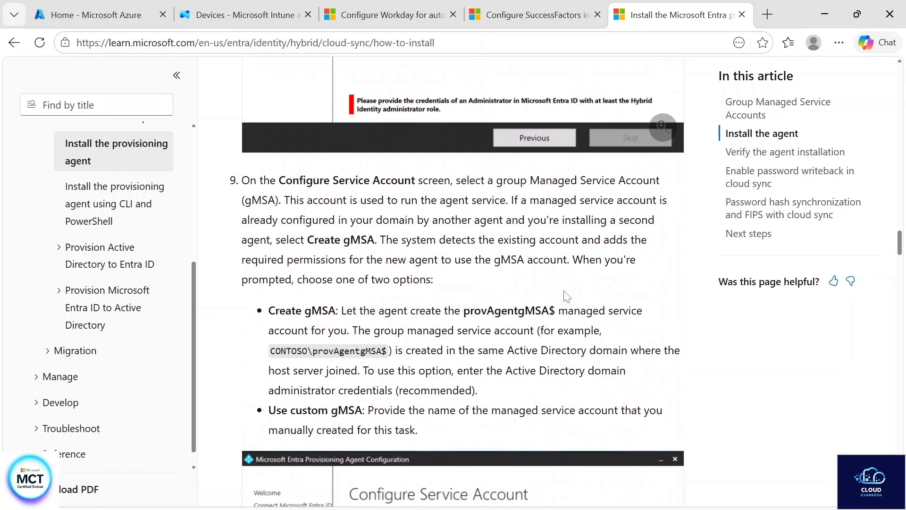
{"action": "scroll", "coordinate": [454, 378], "scroll_direction": "down", "scroll_amount": 15}
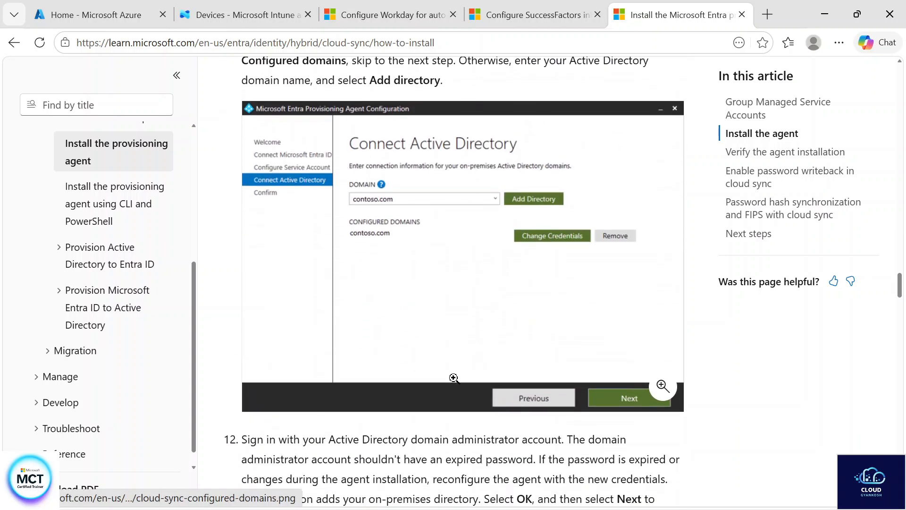
{"action": "scroll", "coordinate": [454, 378], "scroll_direction": "down", "scroll_amount": 12}
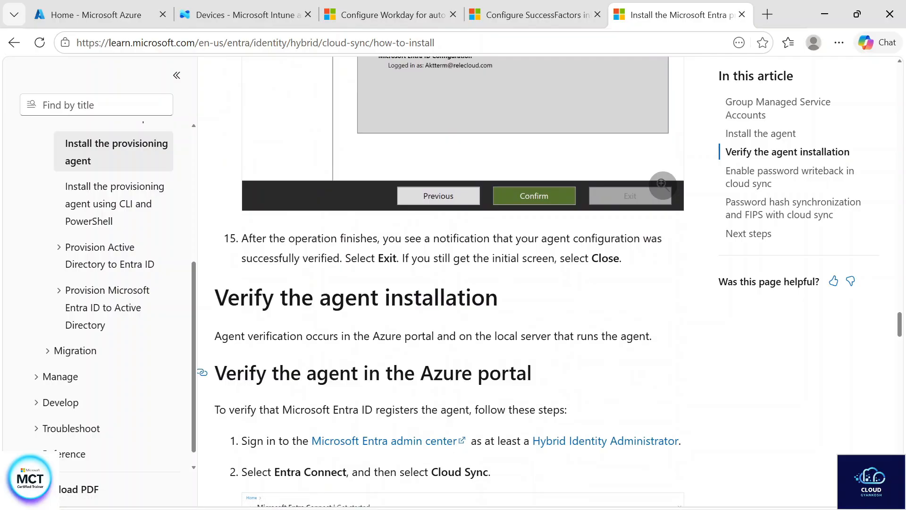
{"action": "scroll", "coordinate": [454, 378], "scroll_direction": "up", "scroll_amount": 20}
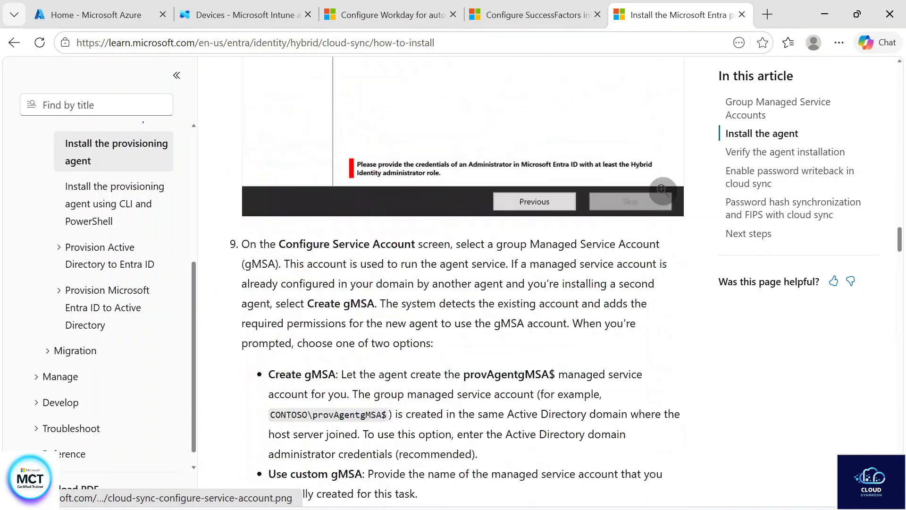
{"action": "scroll", "coordinate": [454, 378], "scroll_direction": "up", "scroll_amount": 3}
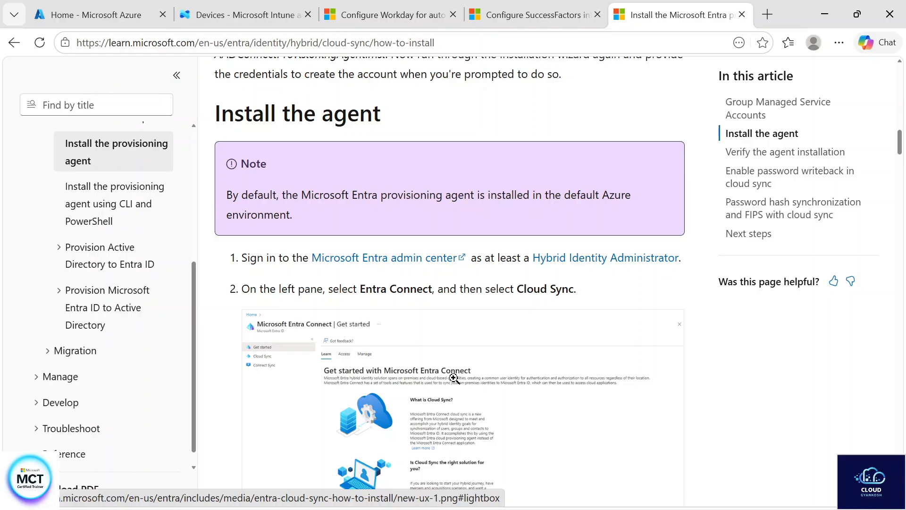
Switch to the Azure portal, search for "entra", open Microsoft Entra ID and view its Groups overview
{"action": "left_click", "coordinate": [78, 21]}
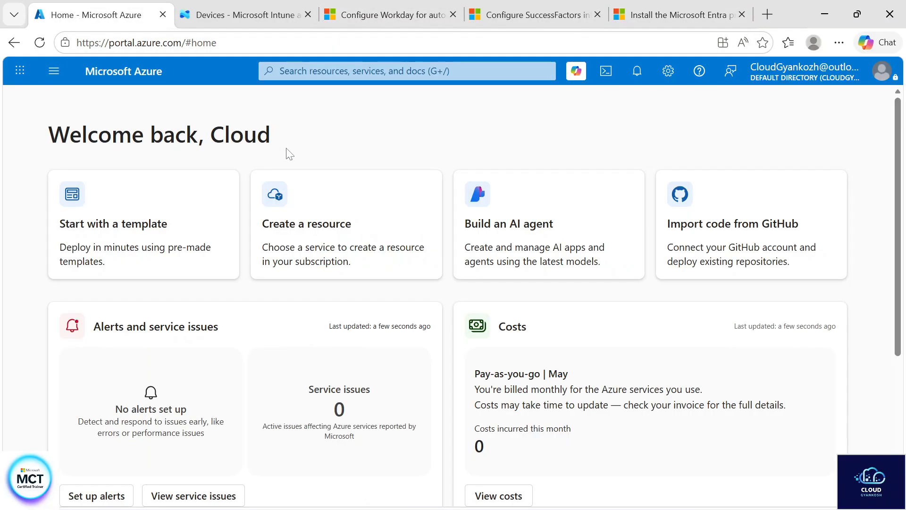
{"action": "left_click", "coordinate": [364, 71]}
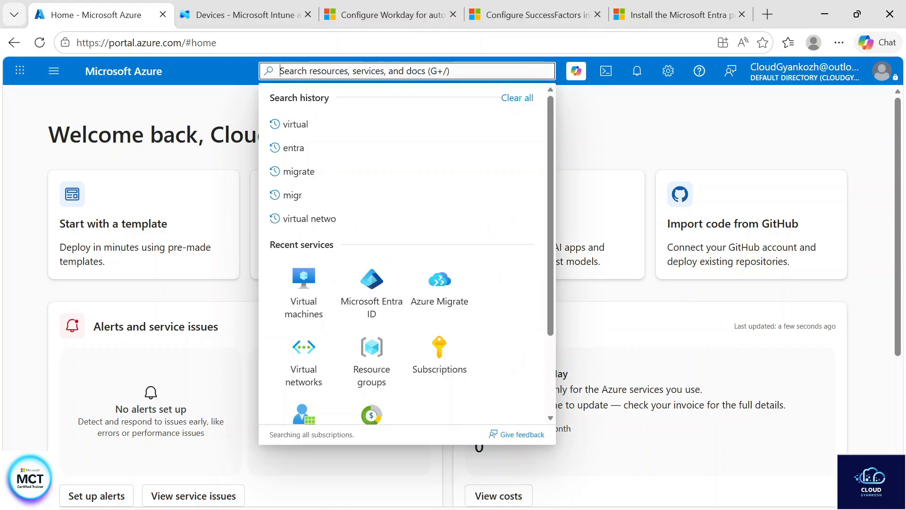
{"action": "type", "text": "entra"}
{"action": "left_click", "coordinate": [312, 167]}
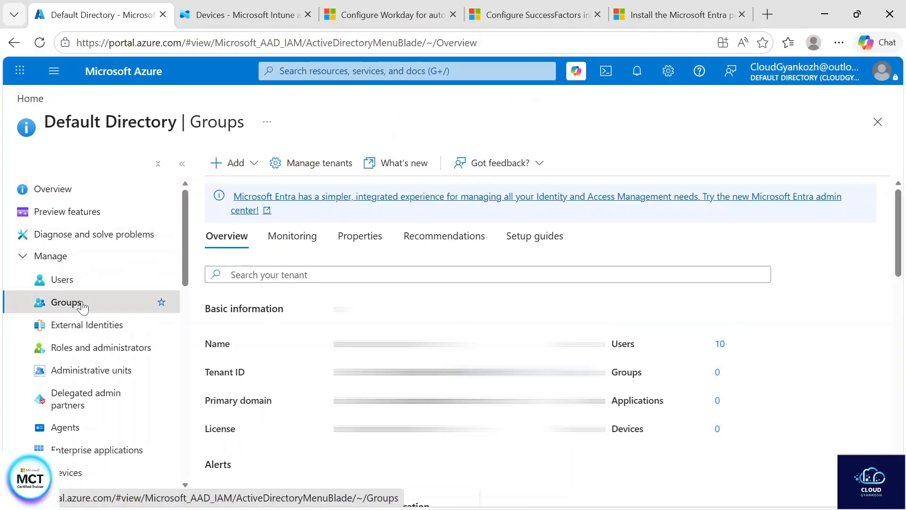
{"action": "left_click", "coordinate": [82, 308]}
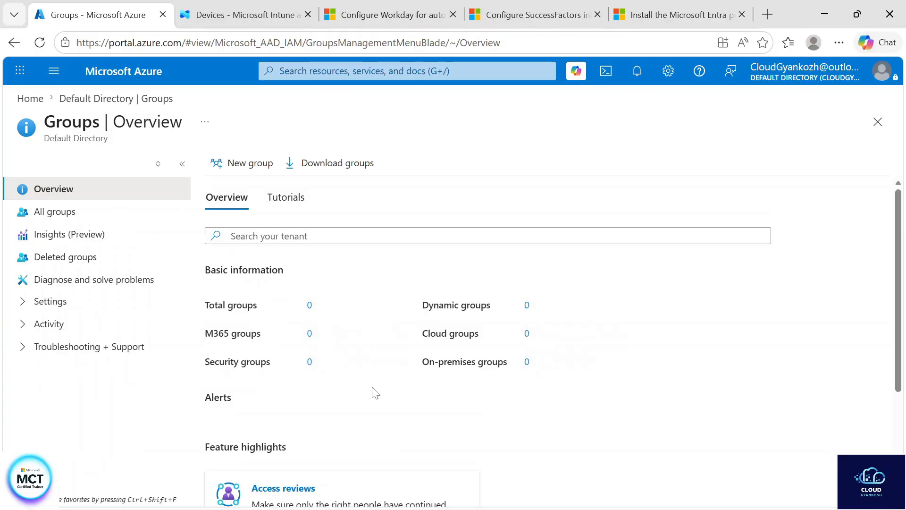
{"action": "scroll", "coordinate": [375, 393], "scroll_direction": "down", "scroll_amount": 3}
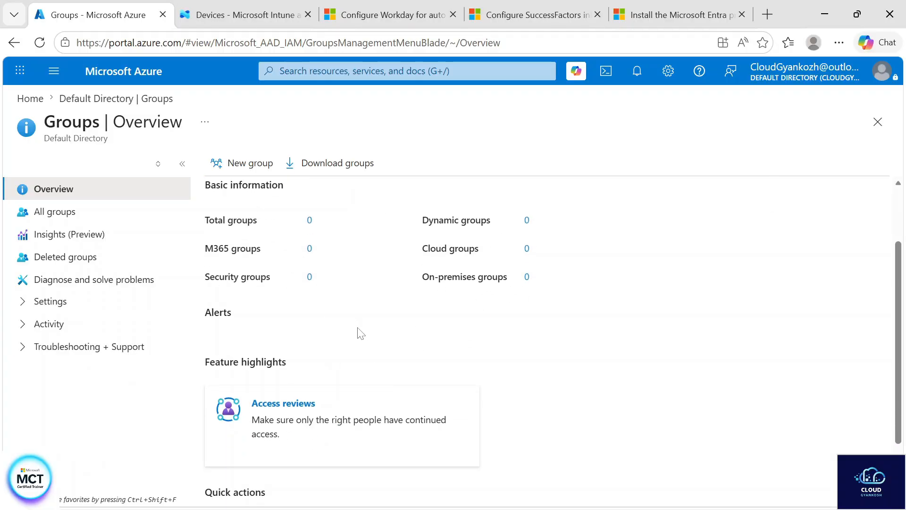
Start creating a new group in the default directory with Security as the group type
{"action": "left_click", "coordinate": [247, 167]}
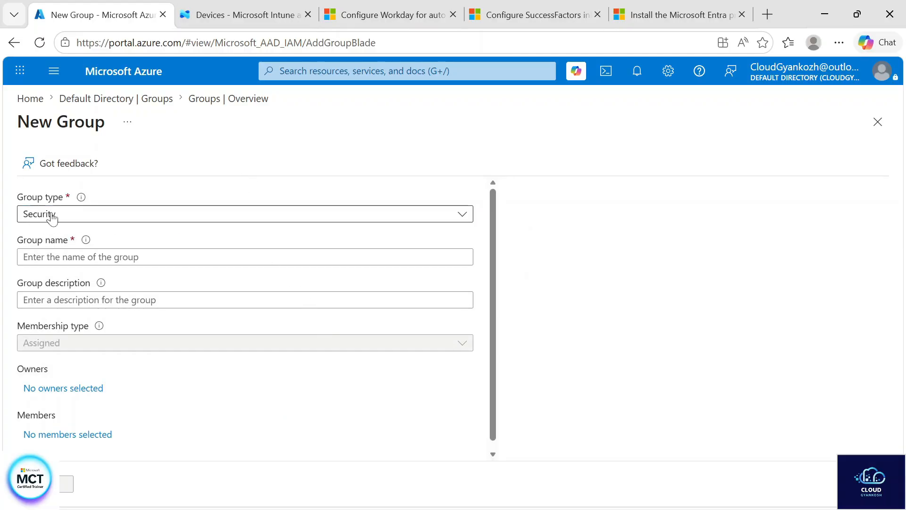
{"action": "left_click", "coordinate": [839, 43]}
{"action": "left_click", "coordinate": [807, 150]}
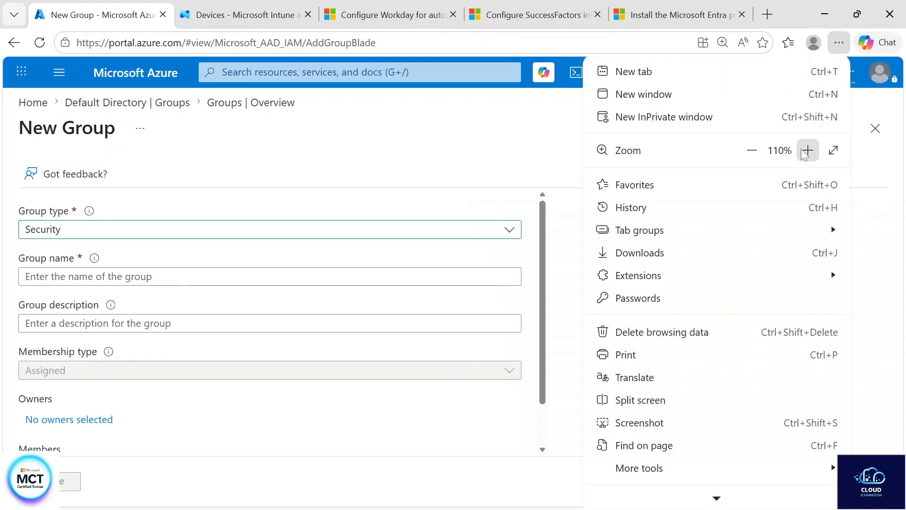
{"action": "left_click", "coordinate": [806, 150]}
{"action": "left_click", "coordinate": [448, 151]}
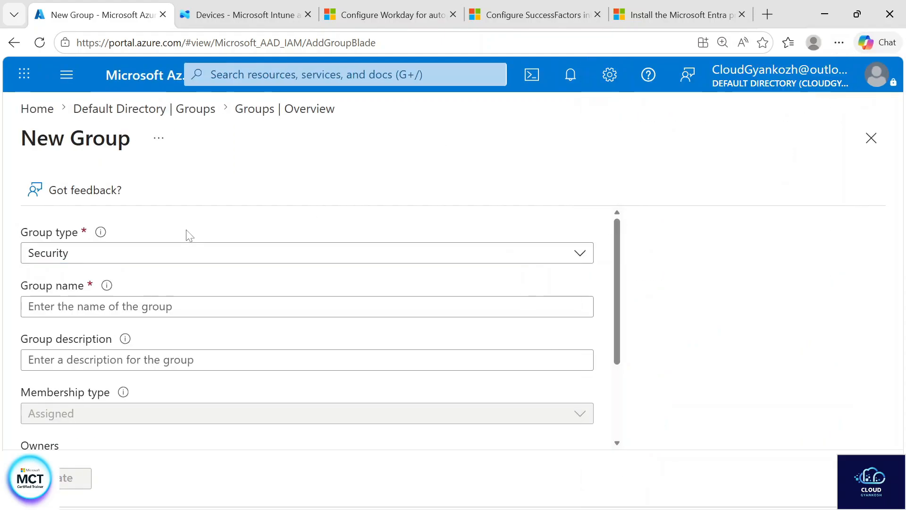
{"action": "left_click", "coordinate": [174, 258]}
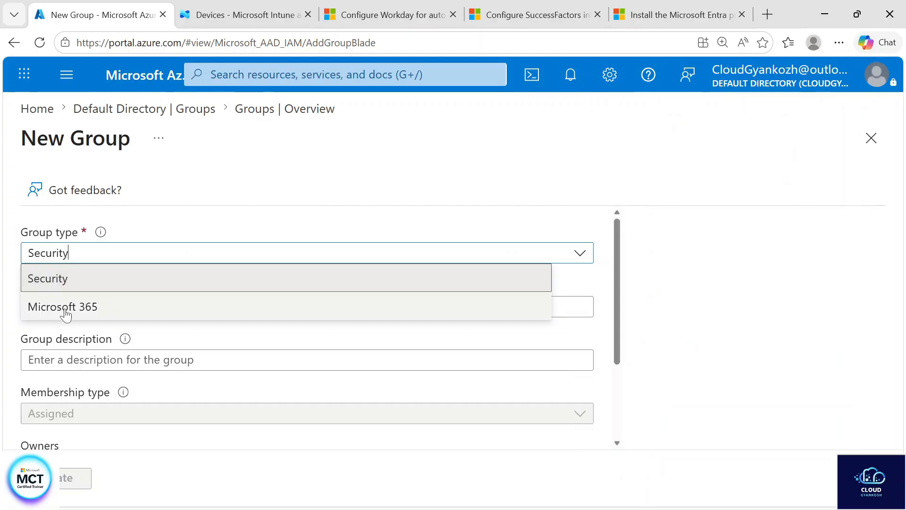
{"action": "left_click", "coordinate": [75, 279]}
Name the group "HR Group" and describe it as "Hr team of XYZ org"
{"action": "scroll", "coordinate": [218, 255], "scroll_direction": "down", "scroll_amount": 1}
{"action": "left_click", "coordinate": [221, 253]}
{"action": "type", "text": "HR"}
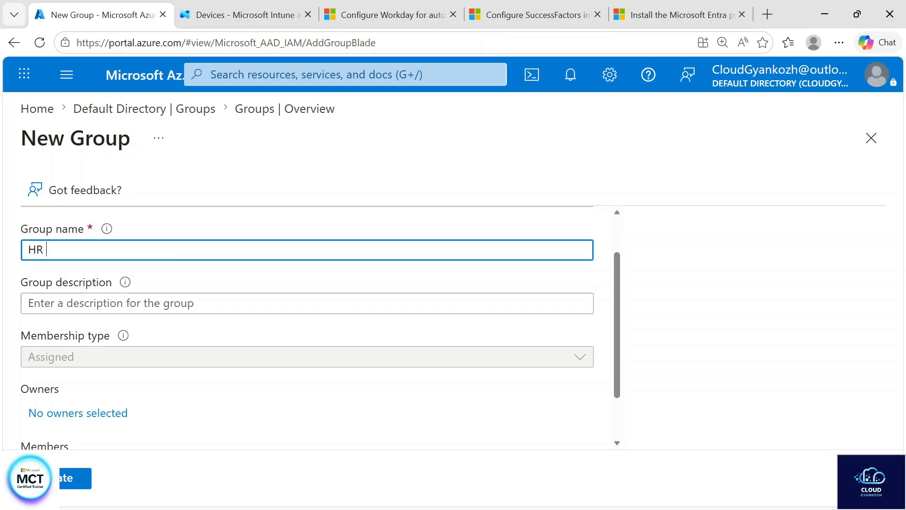
{"action": "type", "text": " Group"}
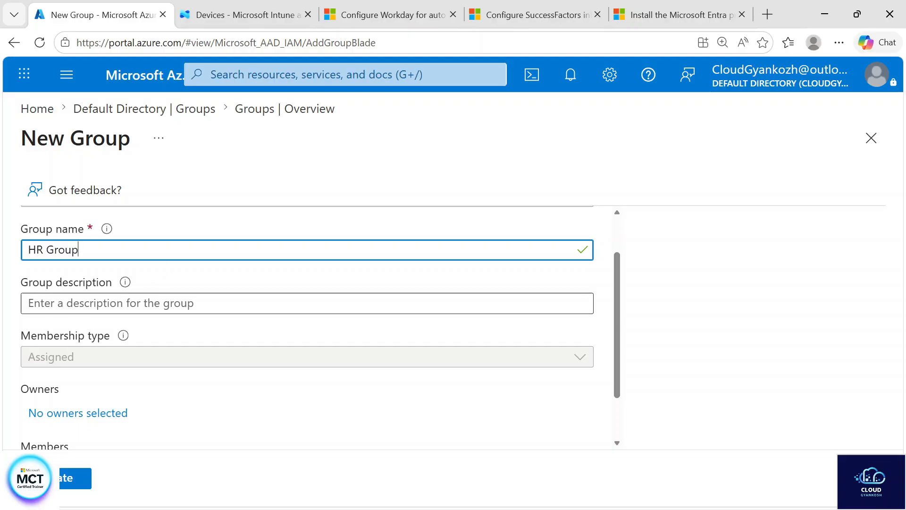
{"action": "key", "text": "Tab"}
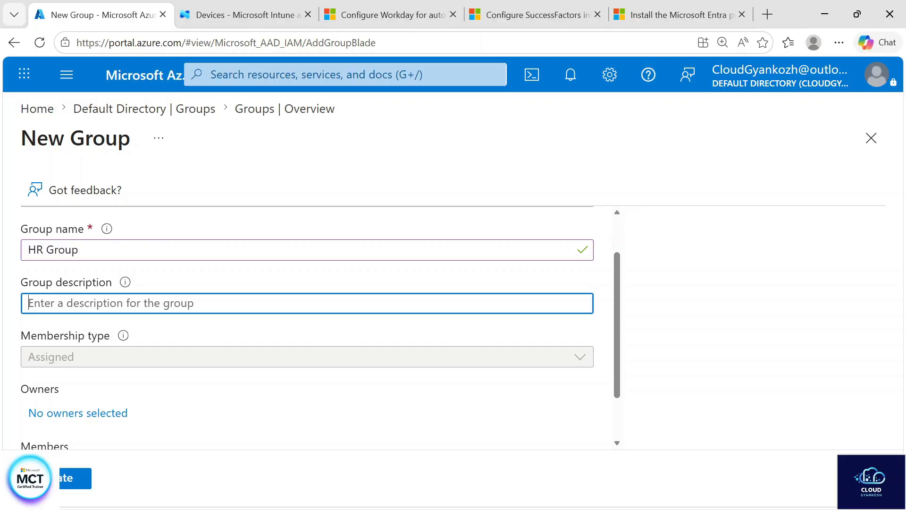
{"action": "type", "text": "H"}
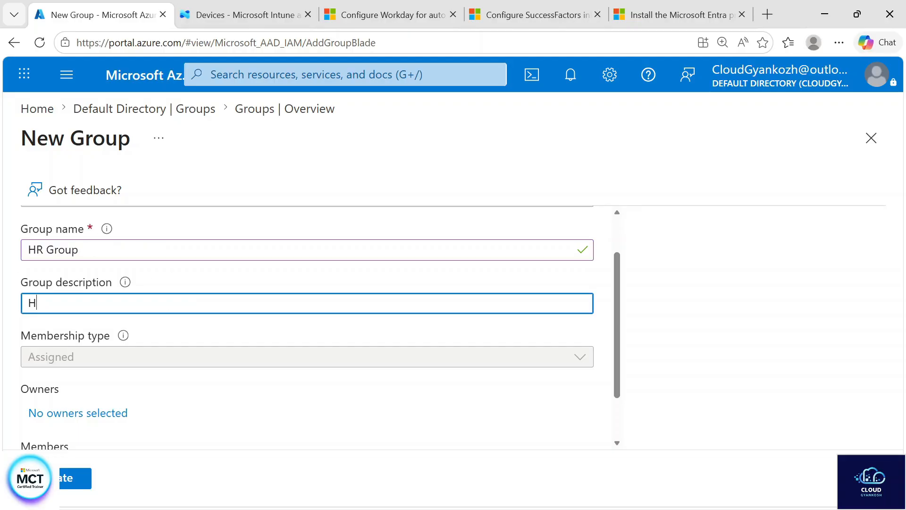
{"action": "type", "text": "r team of XYZ or"}
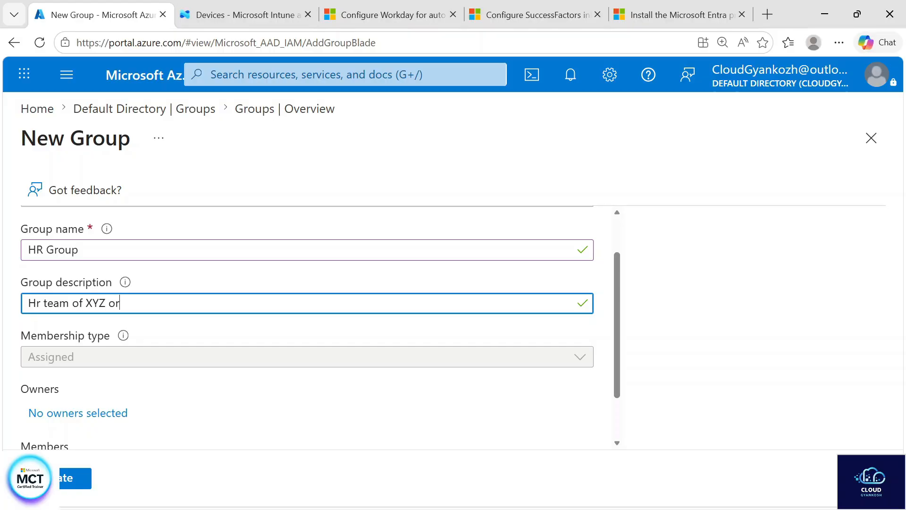
Assign one directory user as the owner of the new group
{"action": "scroll", "coordinate": [47, 302], "scroll_direction": "down", "scroll_amount": 2}
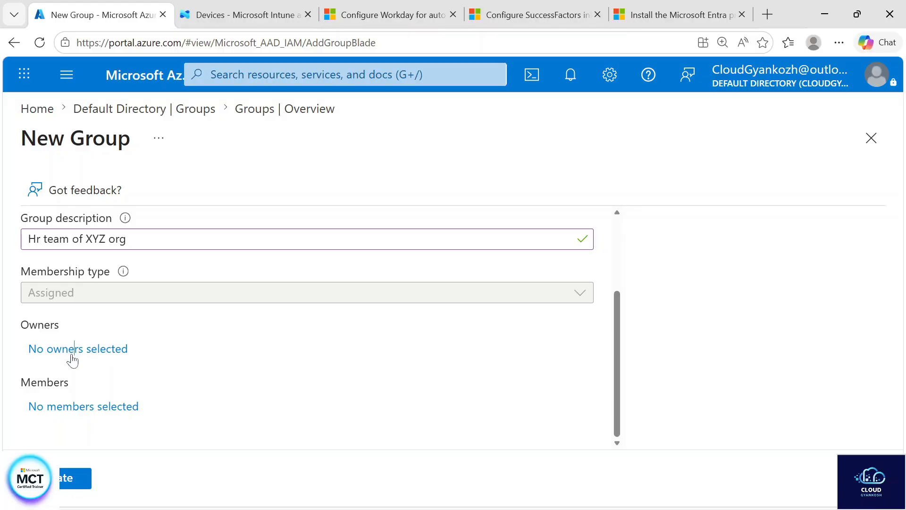
{"action": "left_click", "coordinate": [72, 361]}
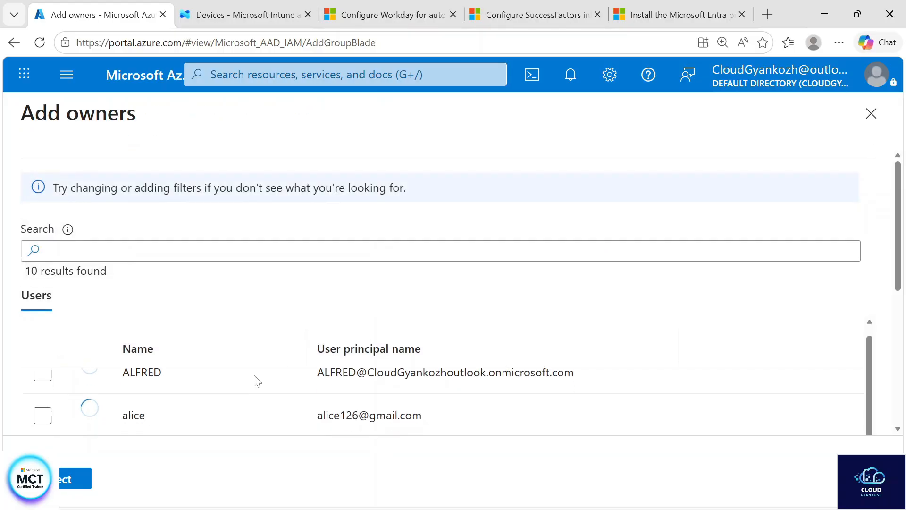
{"action": "left_click", "coordinate": [43, 390]}
{"action": "left_click", "coordinate": [66, 479]}
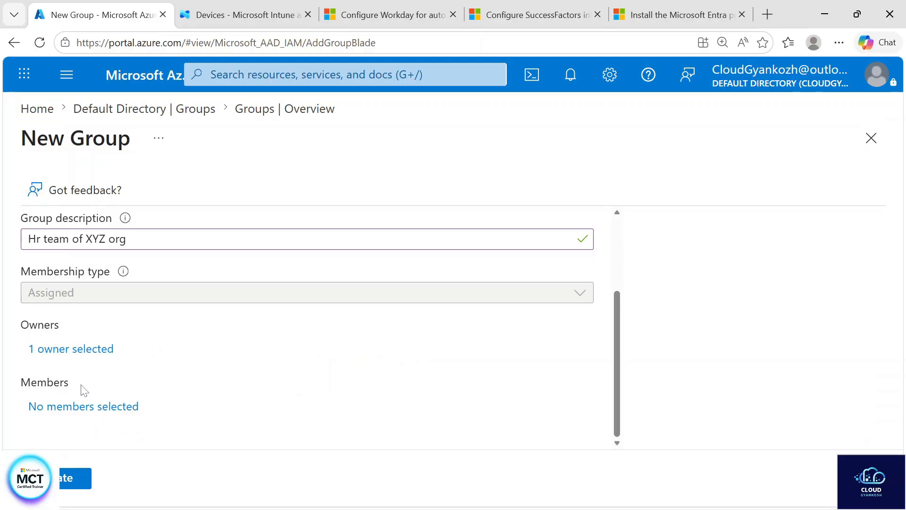
Add three directory users as members of HR Group and create the group
{"action": "left_click", "coordinate": [76, 407]}
{"action": "scroll", "coordinate": [231, 379], "scroll_direction": "down", "scroll_amount": 2}
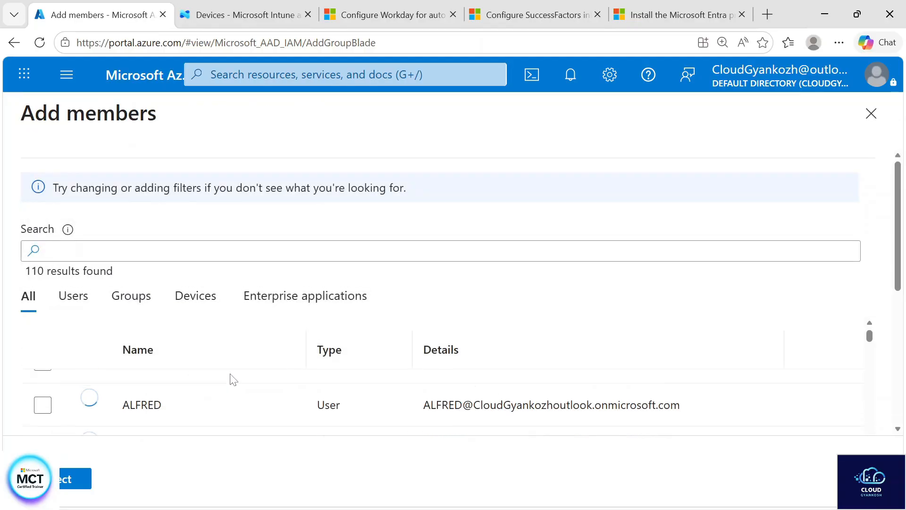
{"action": "scroll", "coordinate": [231, 379], "scroll_direction": "down", "scroll_amount": 1}
{"action": "scroll", "coordinate": [232, 380], "scroll_direction": "up", "scroll_amount": 1}
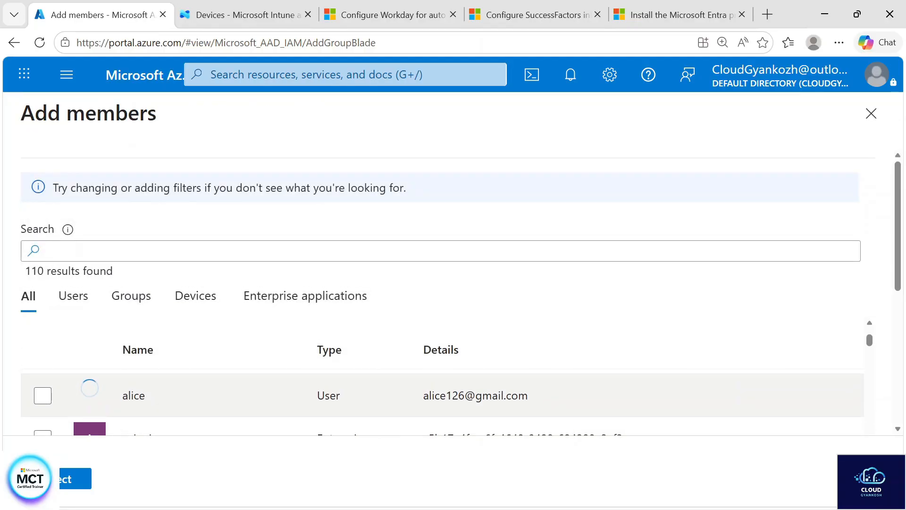
{"action": "scroll", "coordinate": [44, 400], "scroll_direction": "down", "scroll_amount": 4}
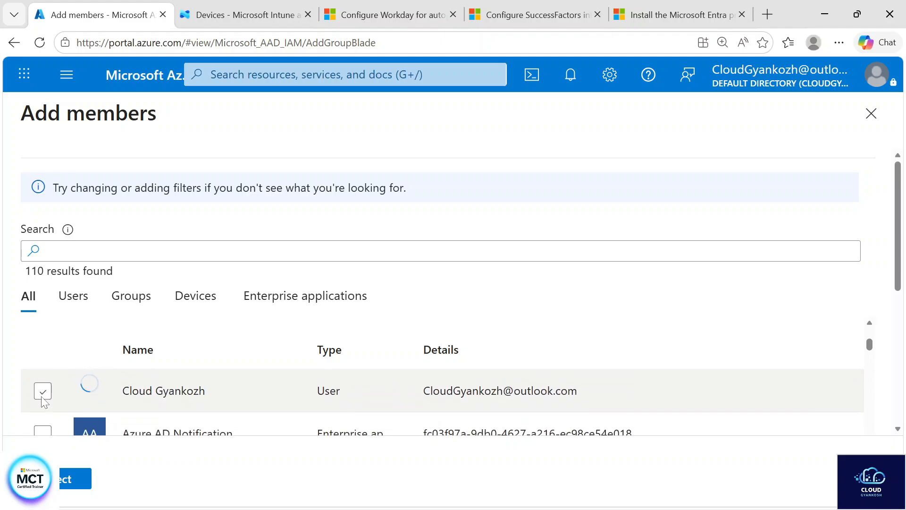
{"action": "scroll", "coordinate": [44, 401], "scroll_direction": "down", "scroll_amount": 2}
{"action": "left_click", "coordinate": [43, 393]}
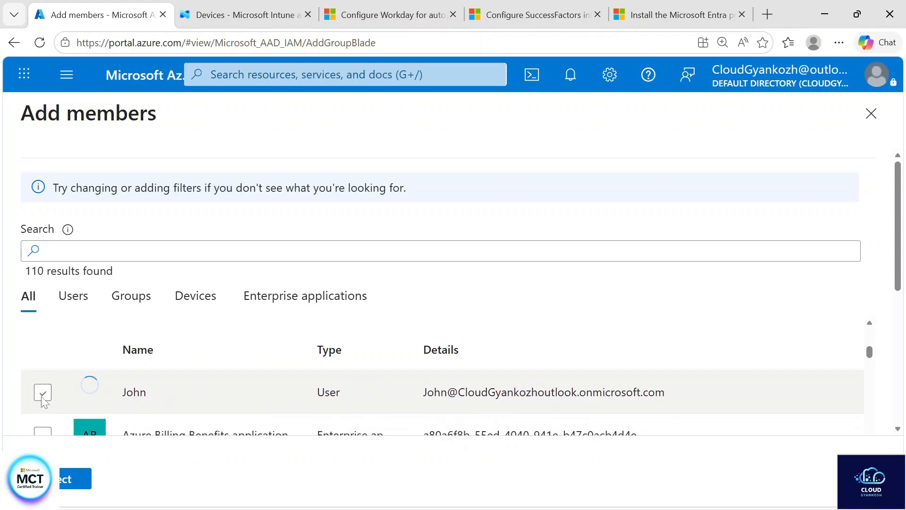
{"action": "scroll", "coordinate": [44, 400], "scroll_direction": "down", "scroll_amount": 2}
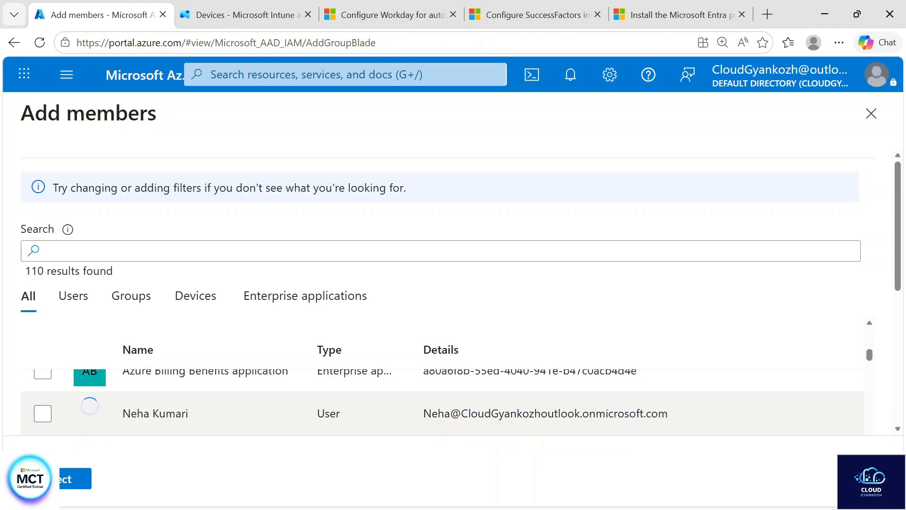
{"action": "left_click", "coordinate": [42, 404]}
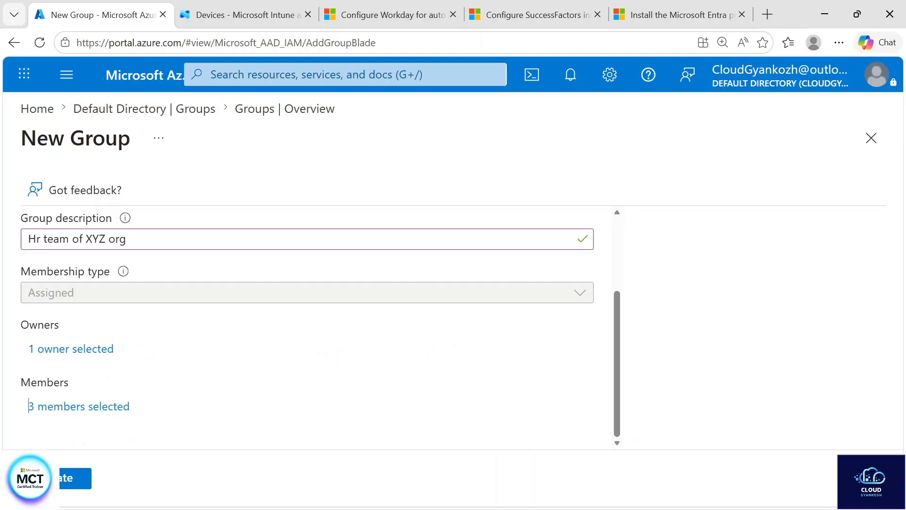
{"action": "left_click", "coordinate": [71, 491]}
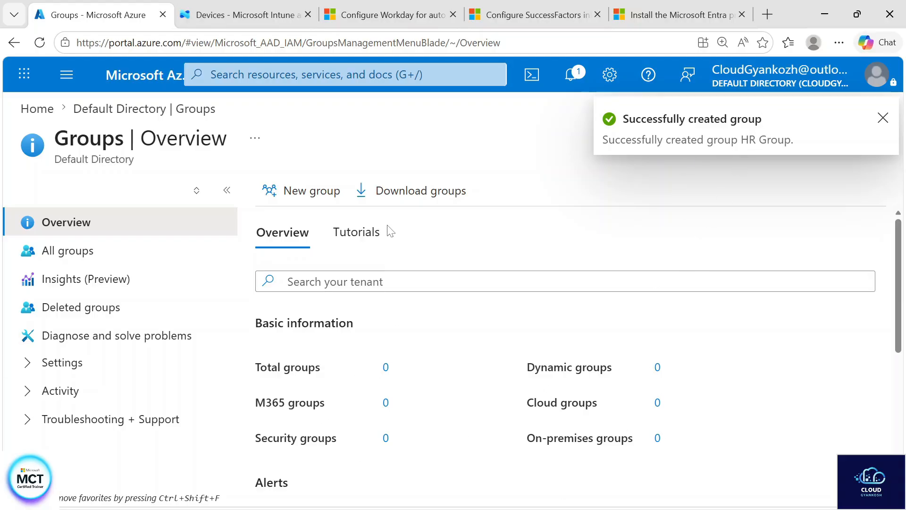
Refresh the Groups overview, then check HR Group's group type and membership type in the list of all groups
{"action": "left_click", "coordinate": [39, 44]}
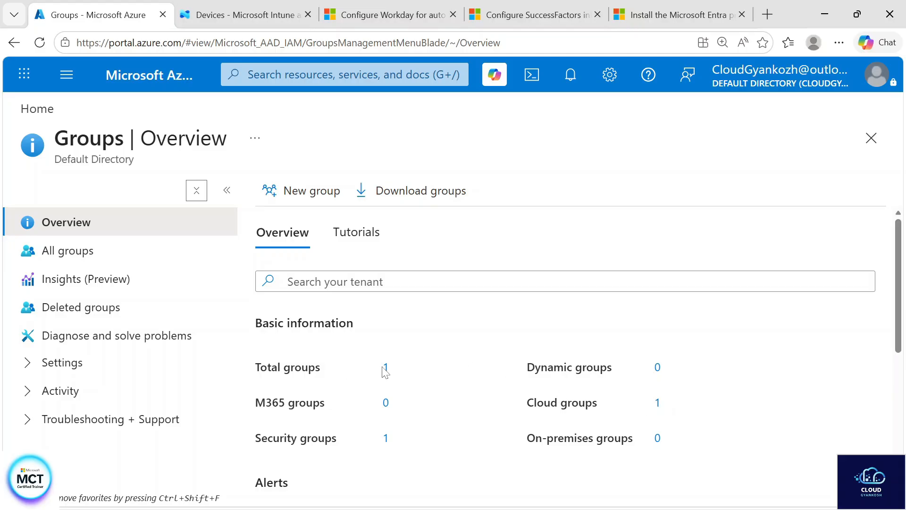
{"action": "left_click", "coordinate": [114, 250]}
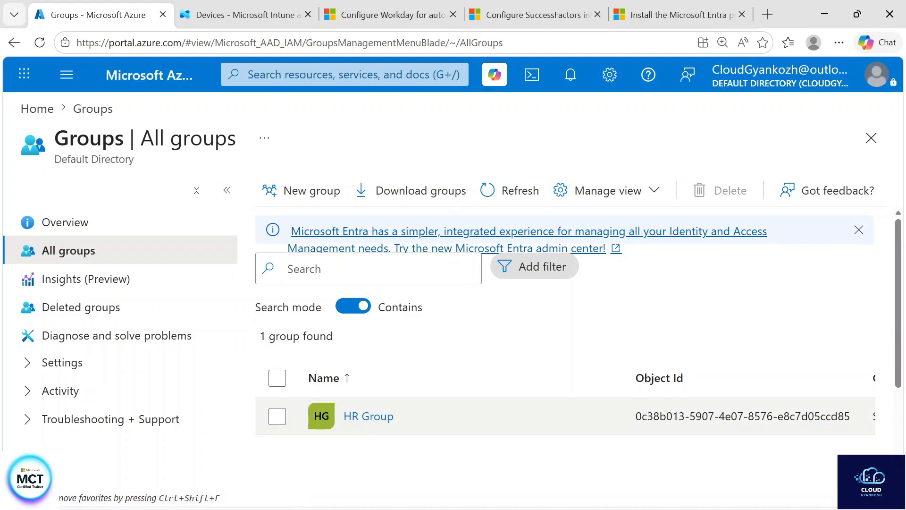
{"action": "scroll", "coordinate": [566, 411], "scroll_direction": "right", "scroll_amount": 5}
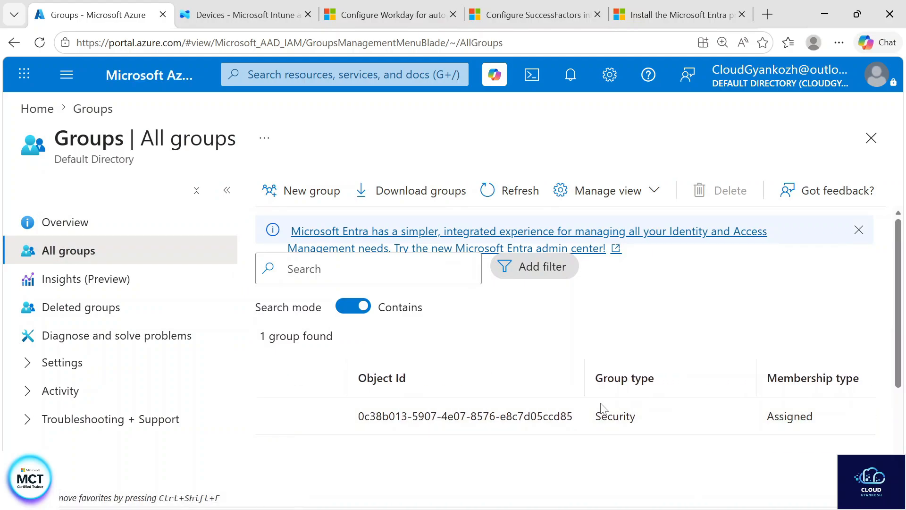
{"action": "double_click", "coordinate": [615, 416]}
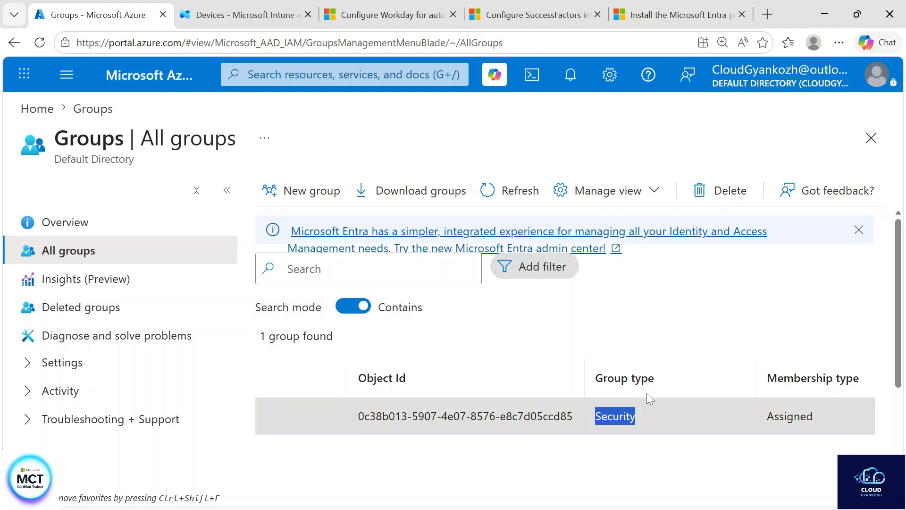
Open HR Group from the groups list and review its general settings in the group properties
{"action": "scroll", "coordinate": [565, 411], "scroll_direction": "right", "scroll_amount": 3}
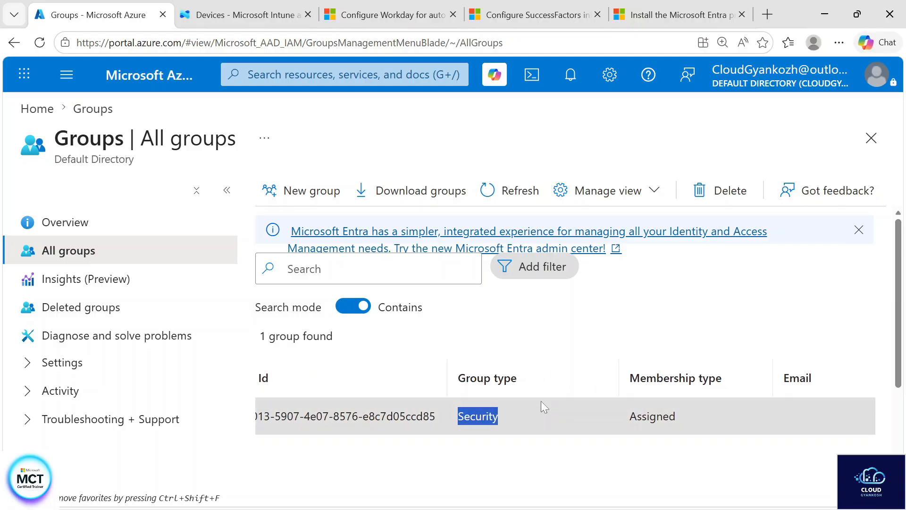
{"action": "scroll", "coordinate": [541, 401], "scroll_direction": "left", "scroll_amount": 4}
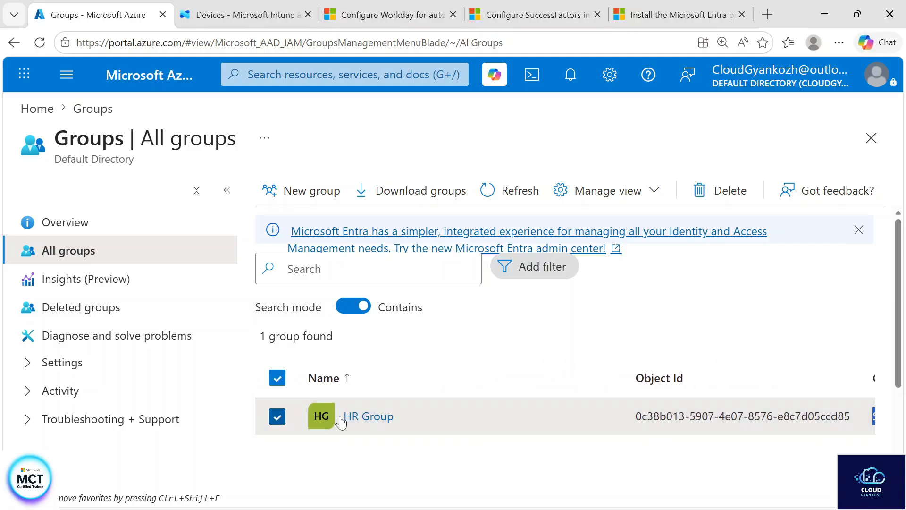
{"action": "left_click", "coordinate": [373, 417]}
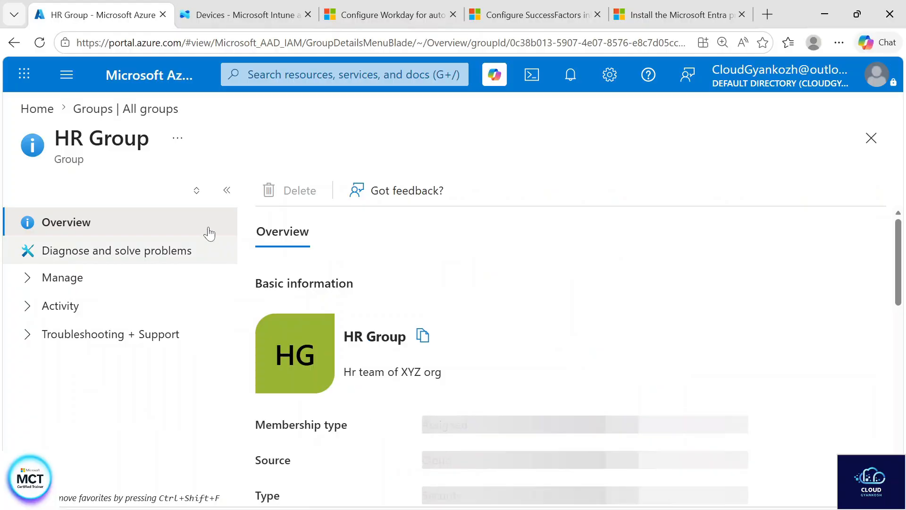
{"action": "left_click", "coordinate": [197, 190]}
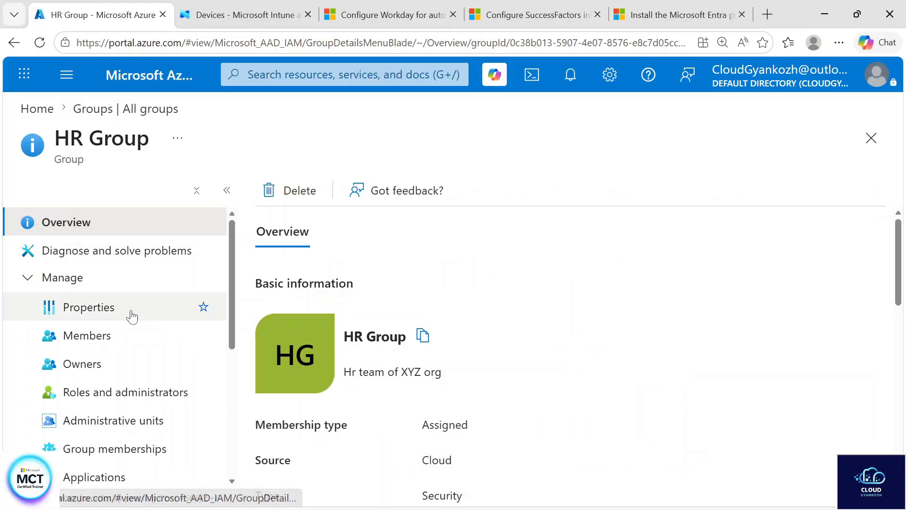
{"action": "left_click", "coordinate": [130, 316]}
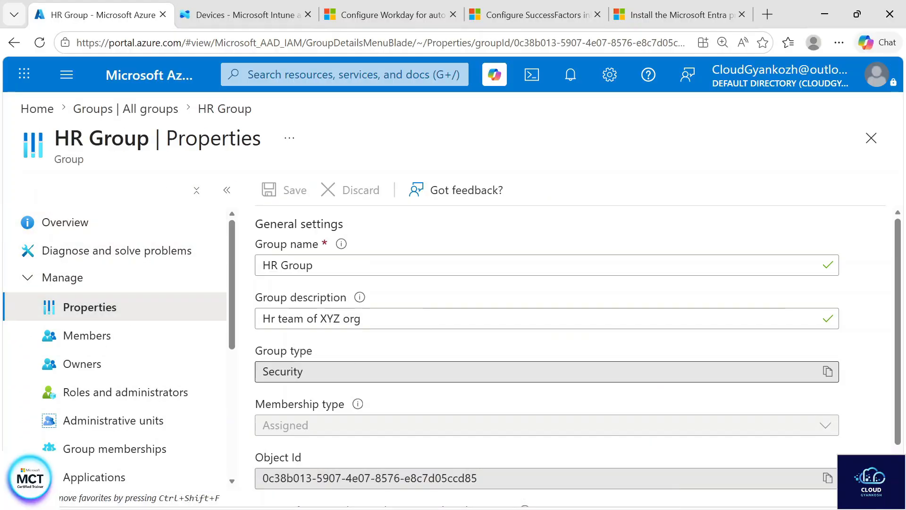
{"action": "scroll", "coordinate": [352, 364], "scroll_direction": "down", "scroll_amount": 1}
{"action": "scroll", "coordinate": [343, 377], "scroll_direction": "up", "scroll_amount": 1}
{"action": "scroll", "coordinate": [343, 376], "scroll_direction": "down", "scroll_amount": 1}
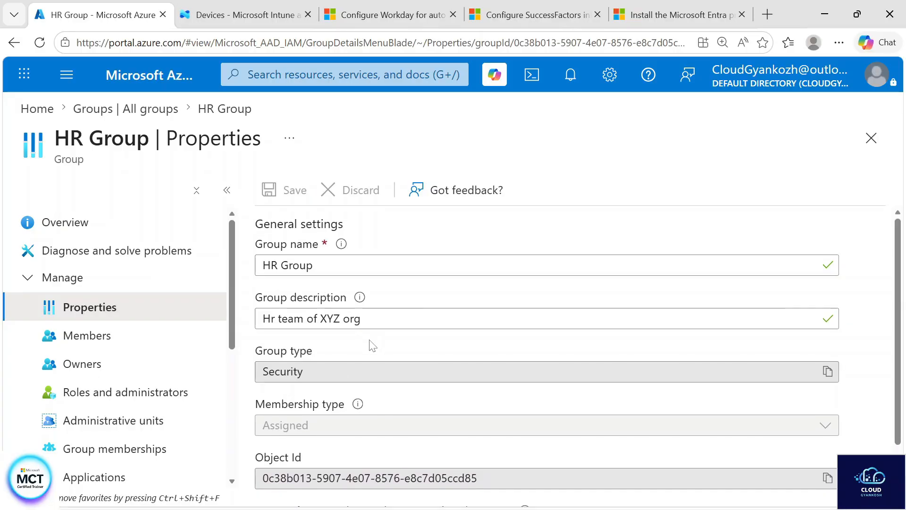
Add one more directory user as a member of HR Group and refresh the direct members list
{"action": "left_click", "coordinate": [119, 350]}
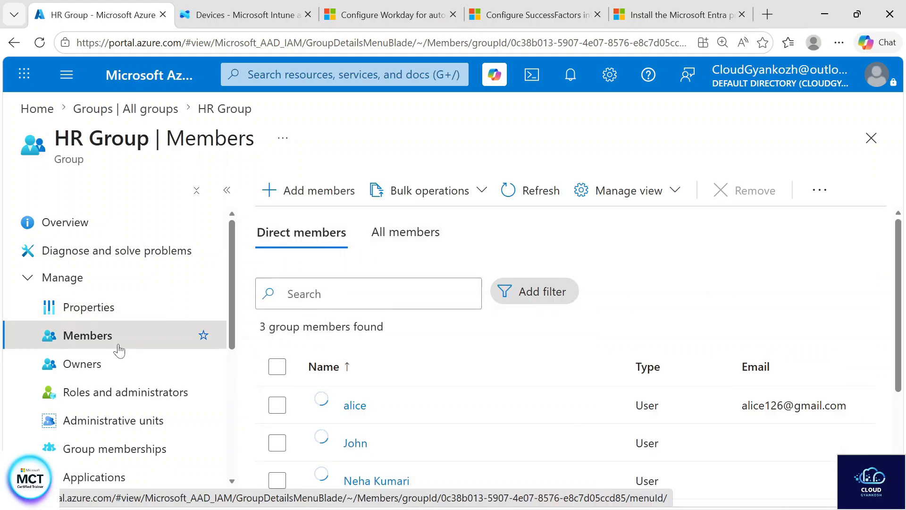
{"action": "left_click", "coordinate": [336, 192]}
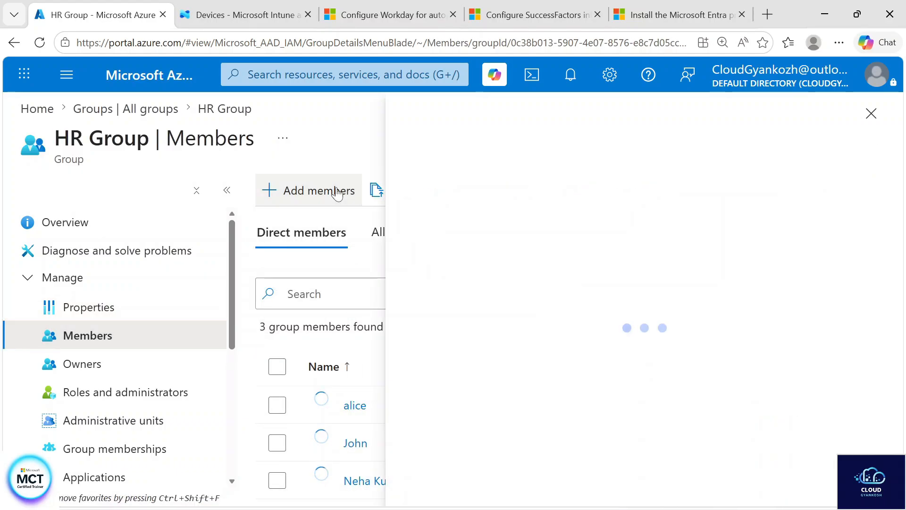
{"action": "scroll", "coordinate": [338, 396], "scroll_direction": "down", "scroll_amount": 3}
{"action": "scroll", "coordinate": [442, 401], "scroll_direction": "down", "scroll_amount": 3}
{"action": "scroll", "coordinate": [442, 401], "scroll_direction": "down", "scroll_amount": 2}
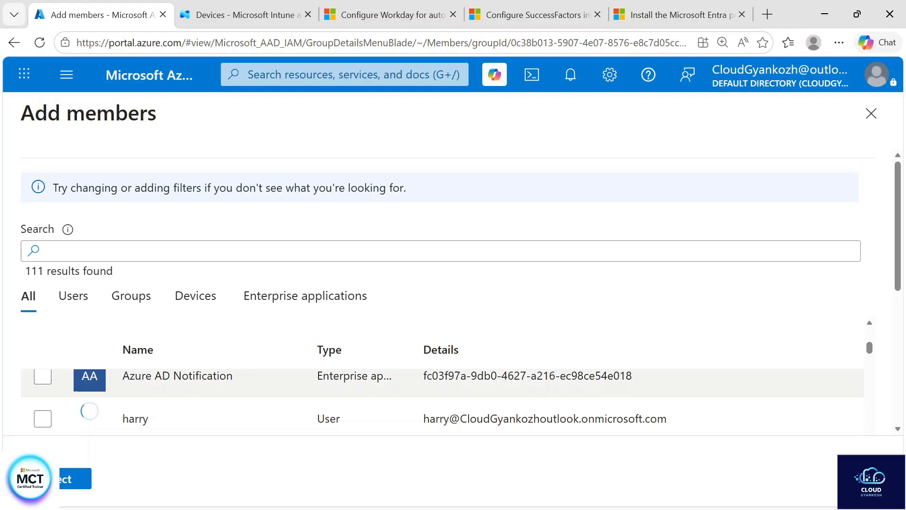
{"action": "left_click", "coordinate": [44, 418]}
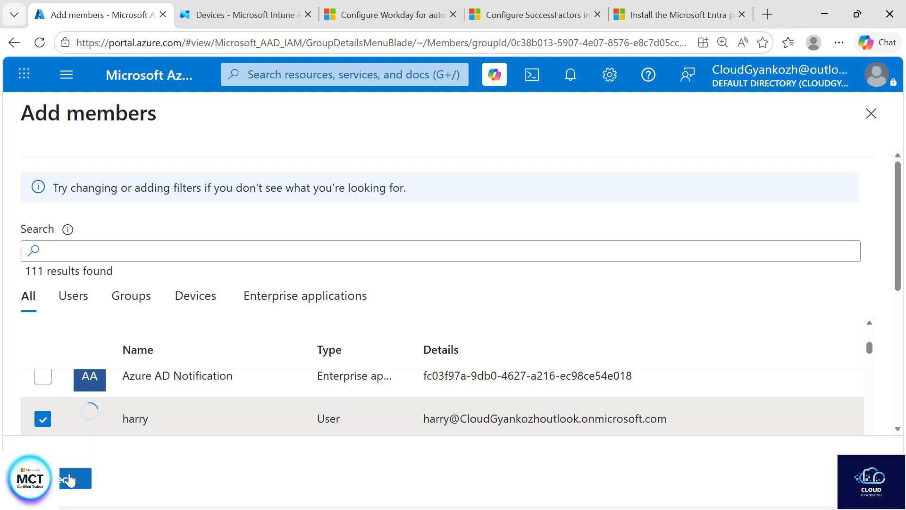
{"action": "left_click", "coordinate": [69, 480]}
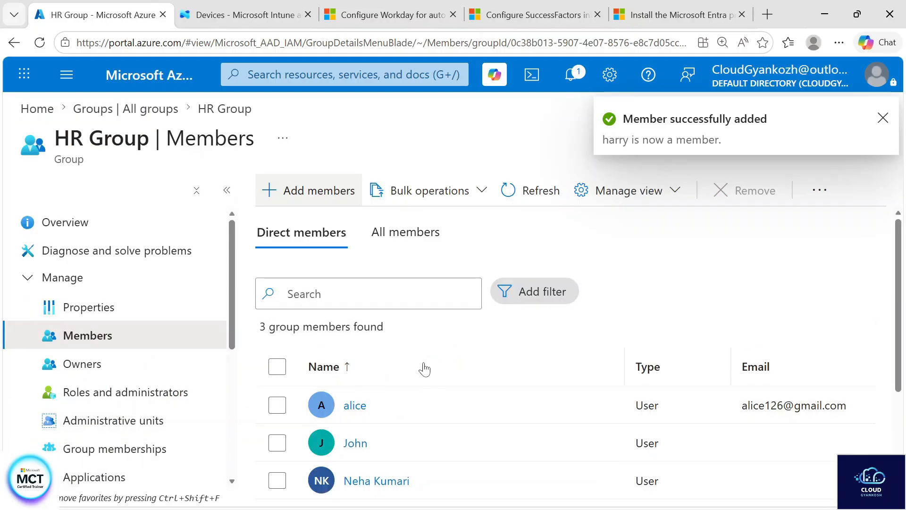
{"action": "left_click", "coordinate": [522, 191]}
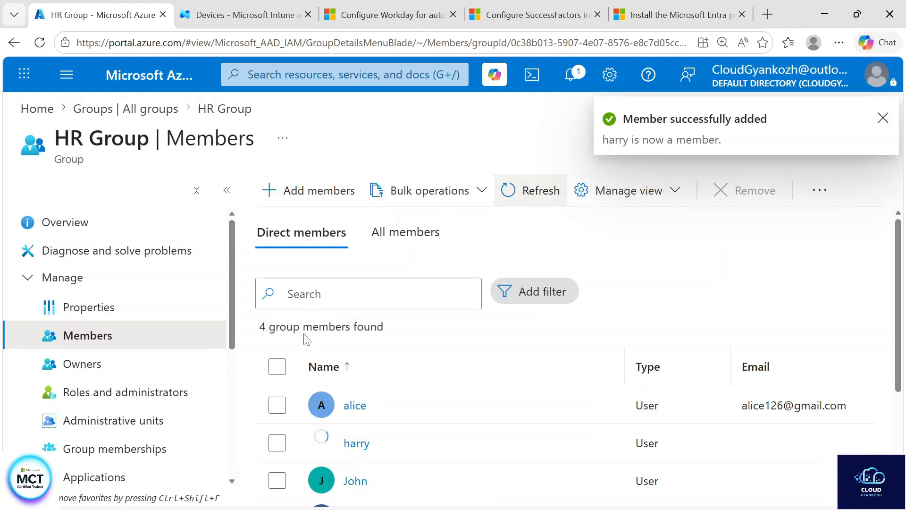
Refresh and check the list of all members of HR Group, then return to its direct members
{"action": "left_click", "coordinate": [402, 242]}
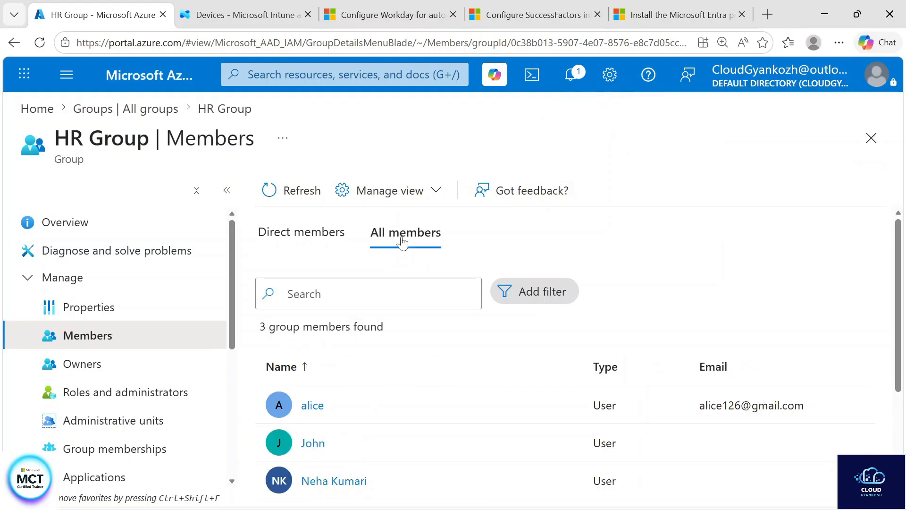
{"action": "scroll", "coordinate": [382, 386], "scroll_direction": "down", "scroll_amount": 3}
{"action": "scroll", "coordinate": [383, 386], "scroll_direction": "up", "scroll_amount": 3}
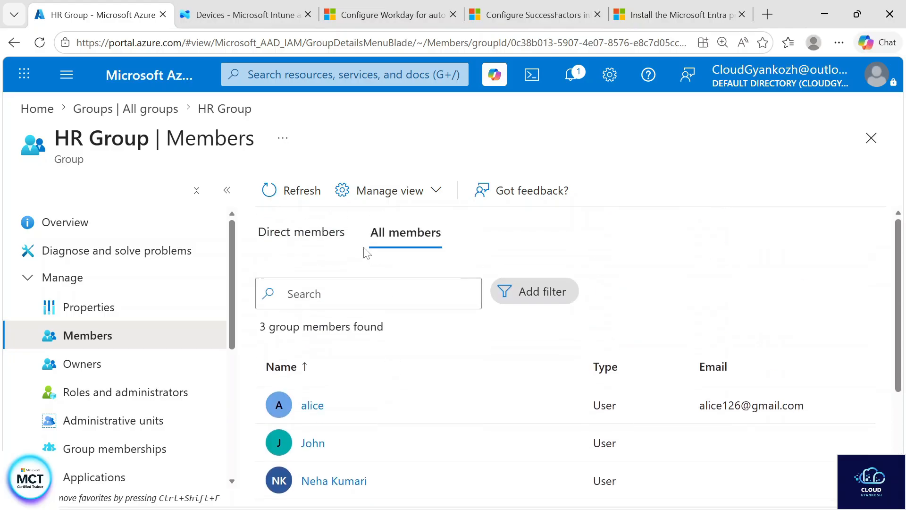
{"action": "left_click", "coordinate": [302, 191]}
{"action": "scroll", "coordinate": [413, 428], "scroll_direction": "down", "scroll_amount": 3}
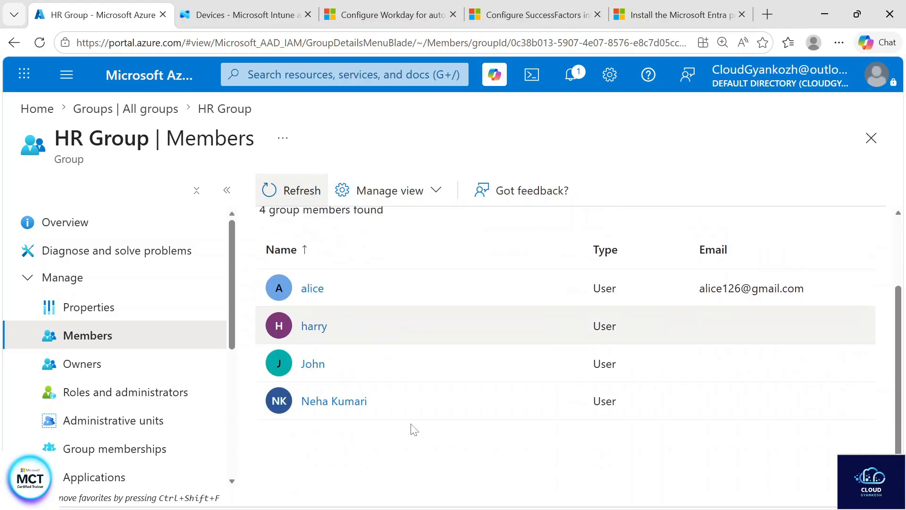
{"action": "scroll", "coordinate": [316, 248], "scroll_direction": "up", "scroll_amount": 3}
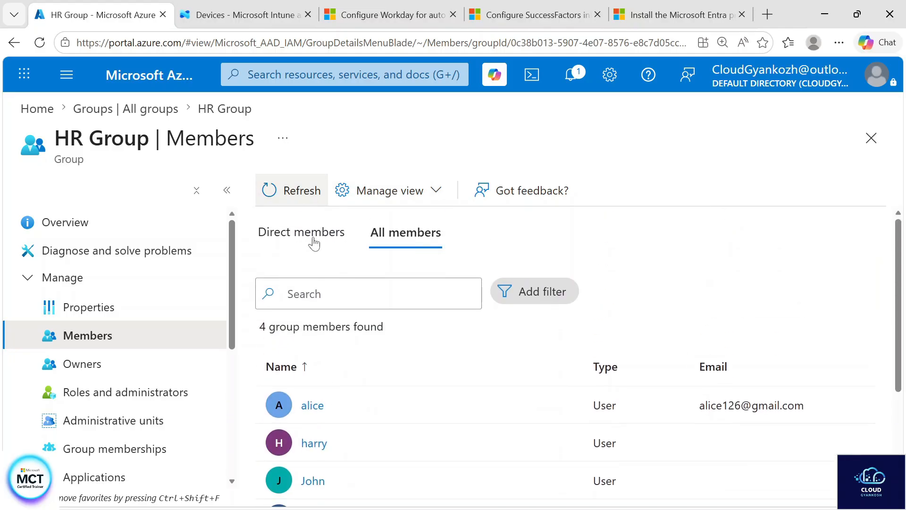
{"action": "left_click", "coordinate": [286, 231]}
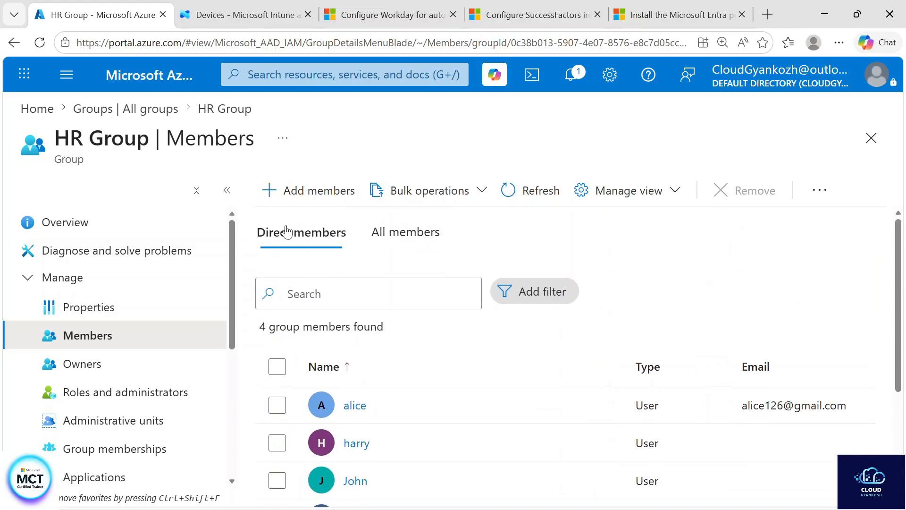
Review HR Group's owner list and the commands available for a selected owner, then clear the selection
{"action": "left_click", "coordinate": [117, 374]}
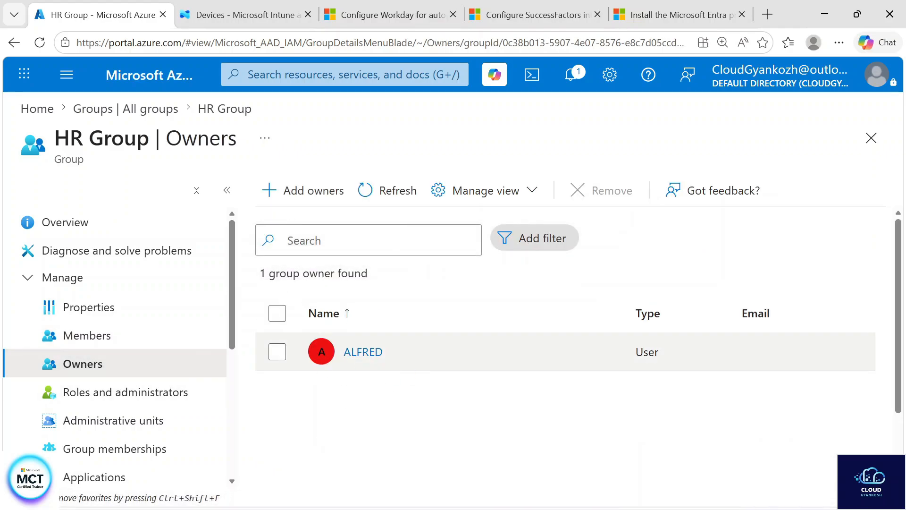
{"action": "left_click", "coordinate": [277, 352]}
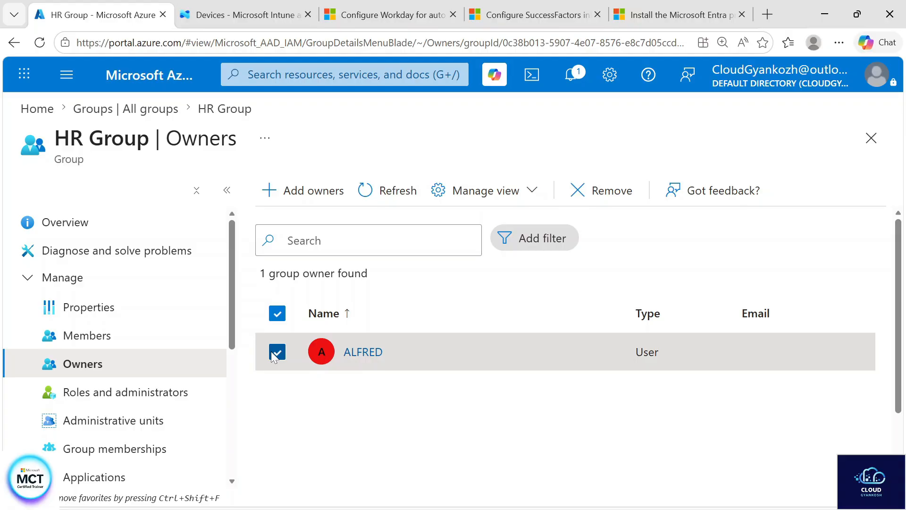
{"action": "left_click", "coordinate": [521, 201]}
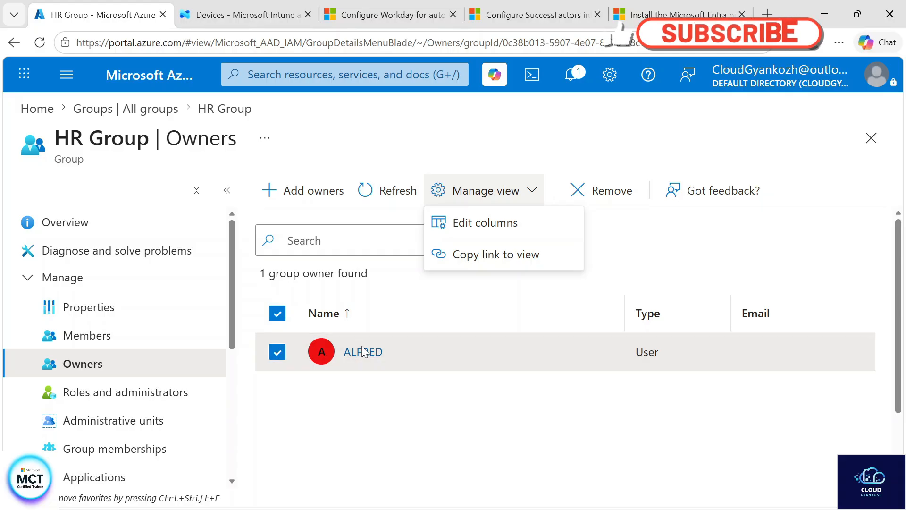
{"action": "left_click", "coordinate": [277, 353]}
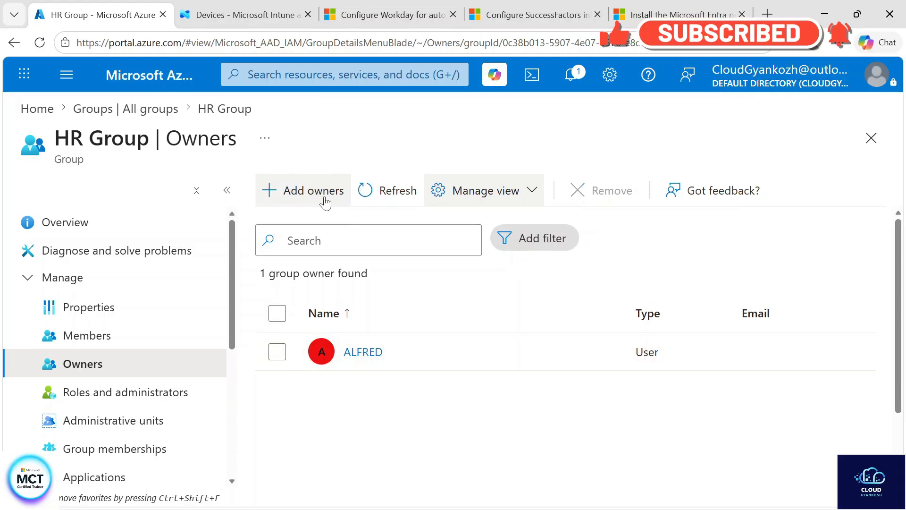
From HR Group's roles and administrators, go to the directory-level roles, search for "user admin" and open adding assignments for User Administrator
{"action": "left_click", "coordinate": [149, 393]}
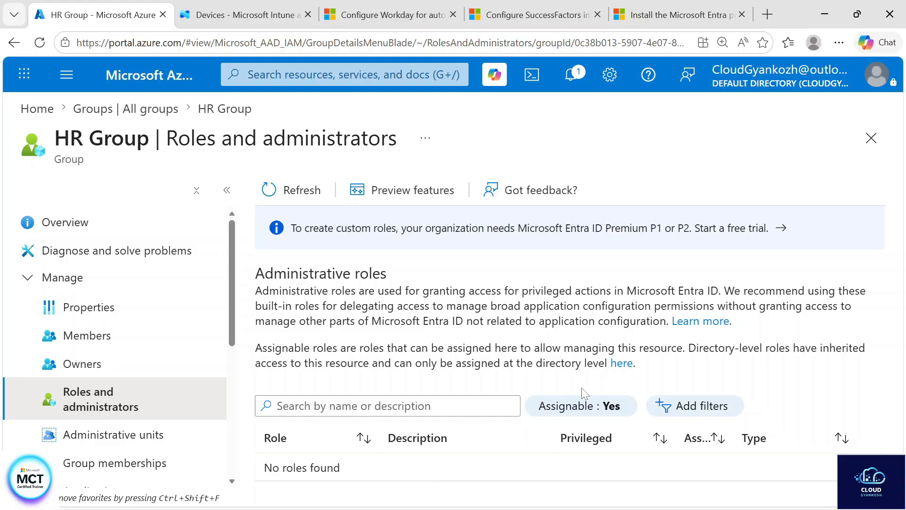
{"action": "left_click", "coordinate": [614, 364]}
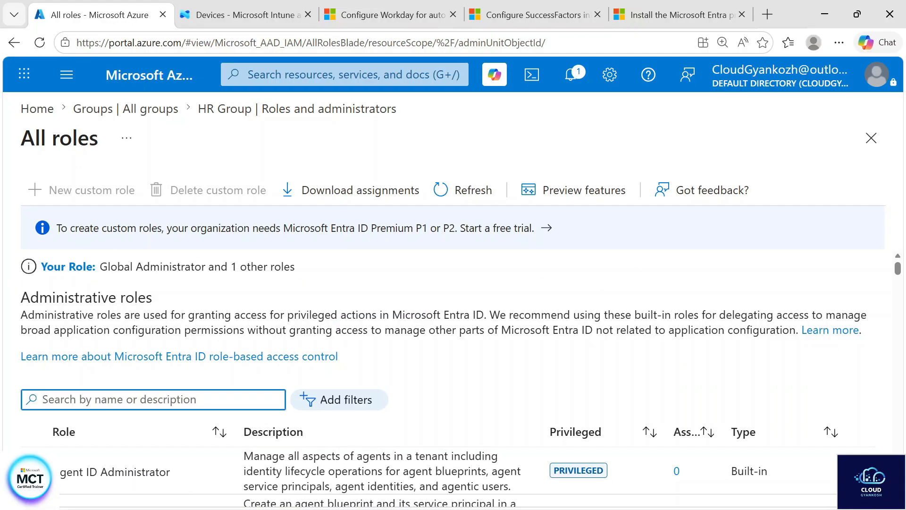
{"action": "type", "text": "use"}
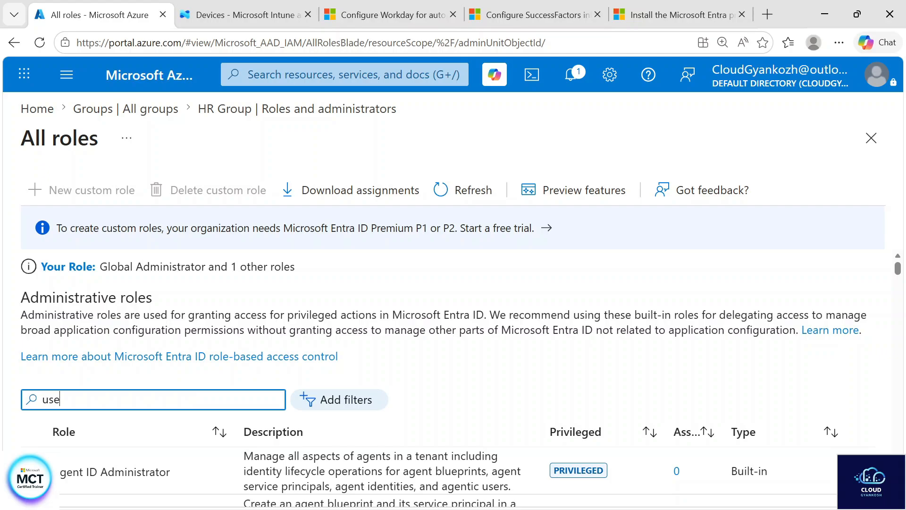
{"action": "type", "text": "r admin"}
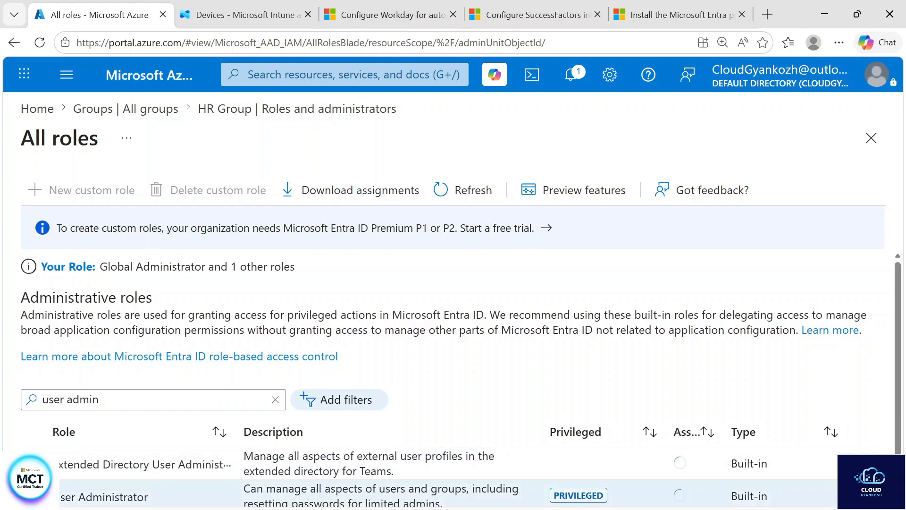
{"action": "scroll", "coordinate": [171, 446], "scroll_direction": "down", "scroll_amount": 1}
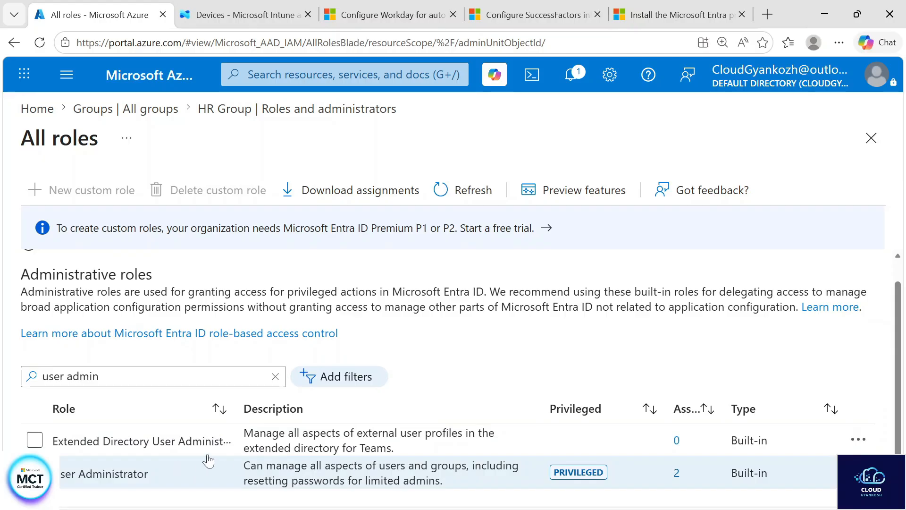
{"action": "left_click", "coordinate": [196, 463]}
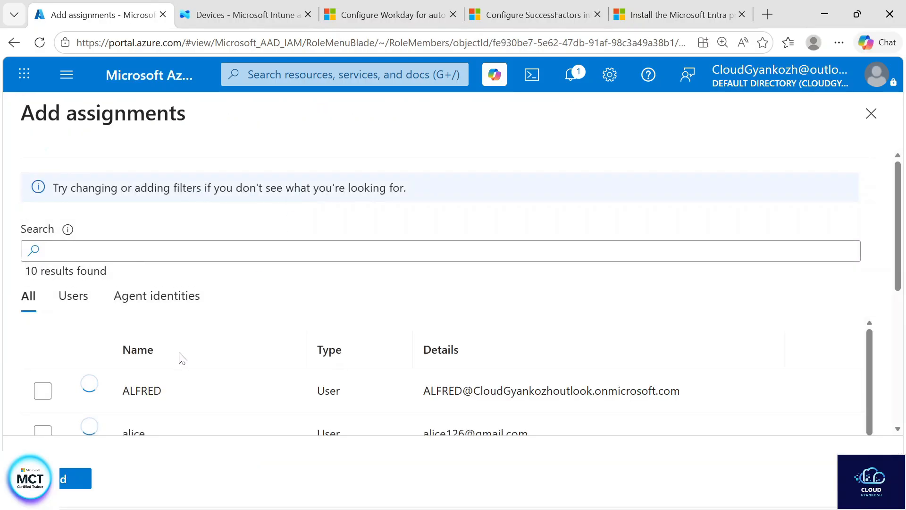
Assign the User Administrator role to two directory users who belong to HR Group, then clear their selection in the assignments list
{"action": "scroll", "coordinate": [169, 353], "scroll_direction": "down", "scroll_amount": 5}
{"action": "scroll", "coordinate": [169, 353], "scroll_direction": "down", "scroll_amount": 3}
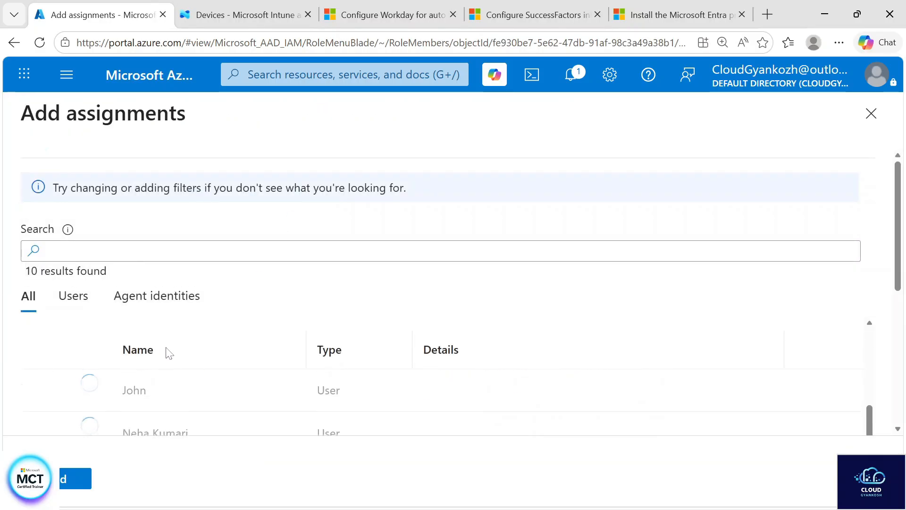
{"action": "scroll", "coordinate": [169, 353], "scroll_direction": "down", "scroll_amount": 5}
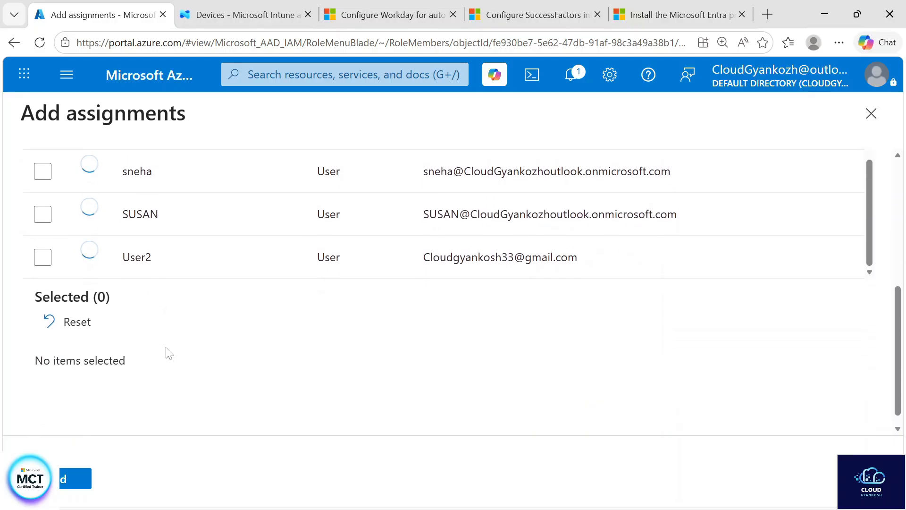
{"action": "scroll", "coordinate": [45, 210], "scroll_direction": "up", "scroll_amount": 10}
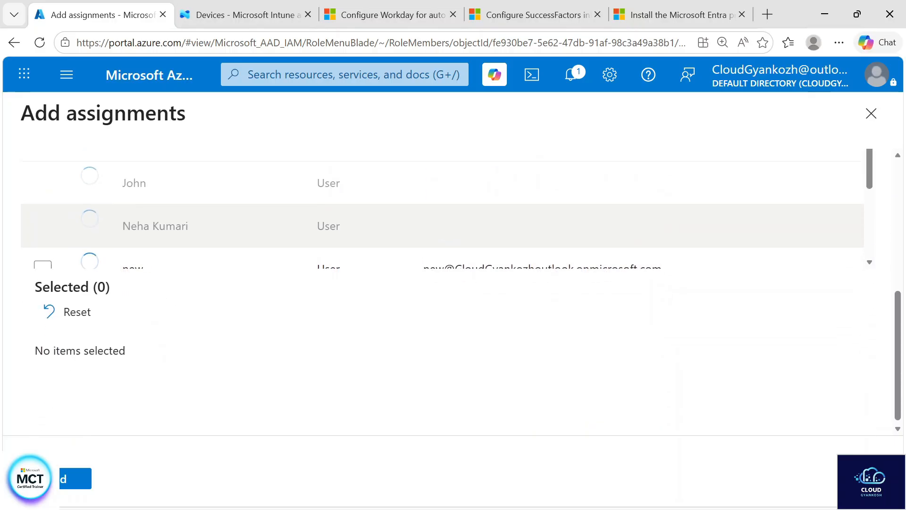
{"action": "left_click", "coordinate": [43, 228]}
{"action": "left_click", "coordinate": [42, 272]}
{"action": "left_click", "coordinate": [48, 479]}
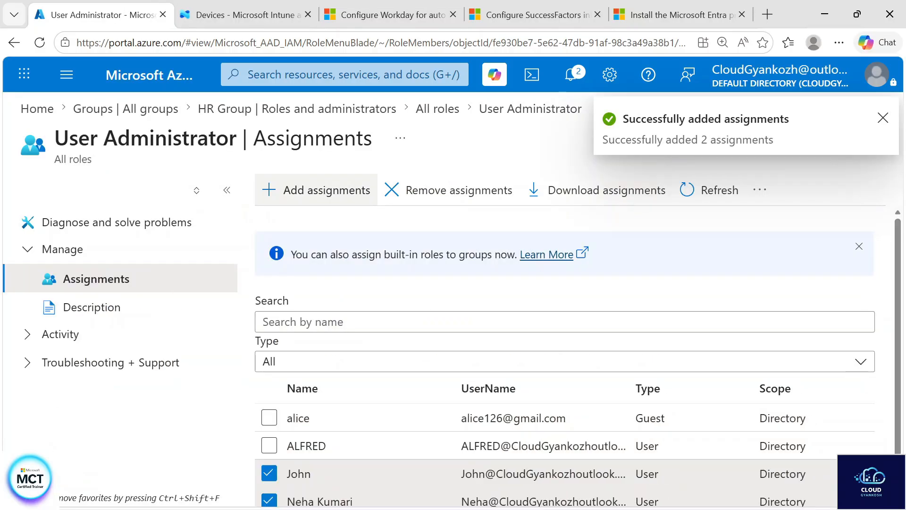
{"action": "left_click", "coordinate": [270, 473]}
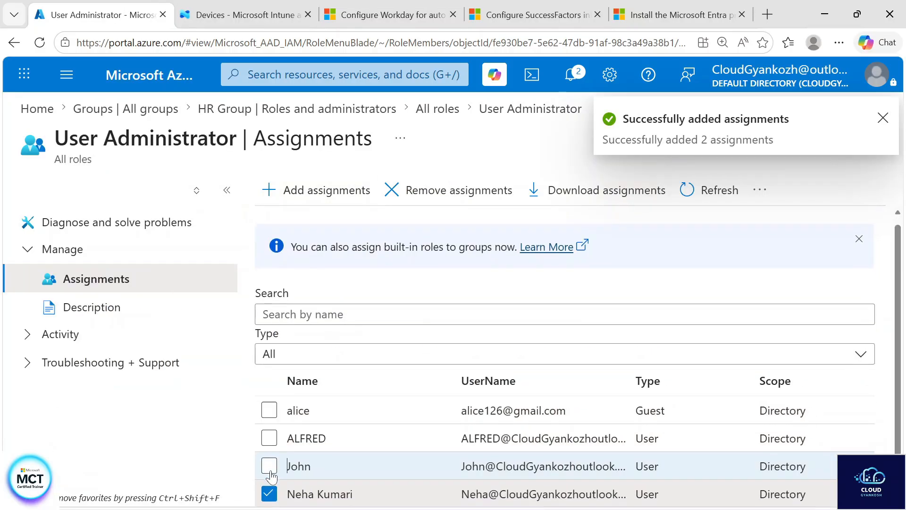
{"action": "left_click", "coordinate": [269, 489]}
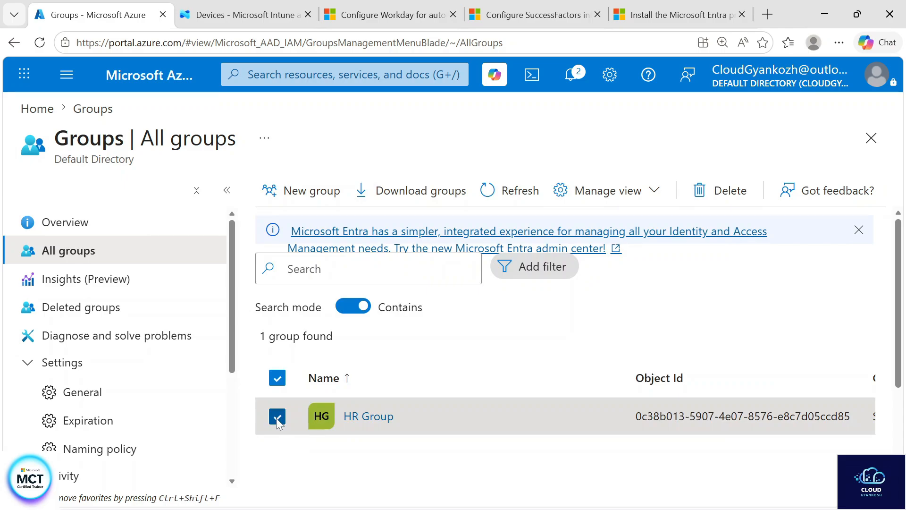
Return to the directory's groups and view the list of deleted groups
{"action": "left_click", "coordinate": [278, 416]}
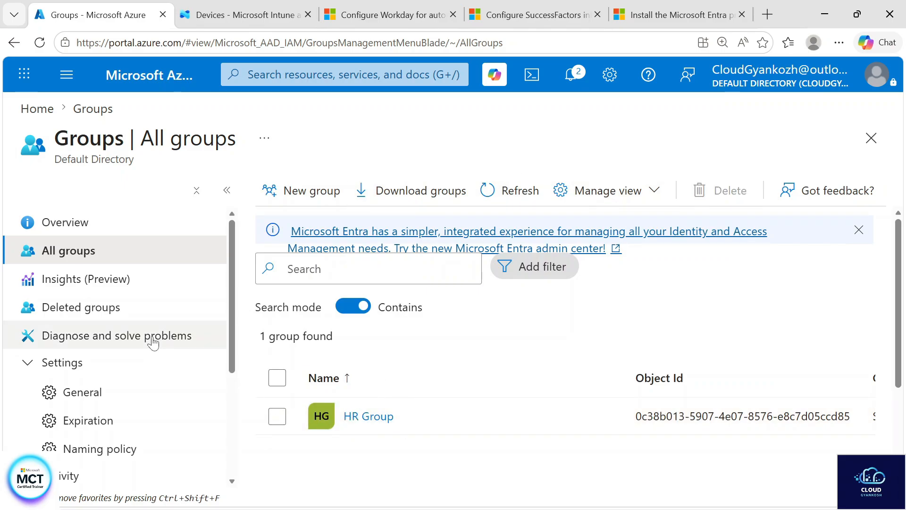
{"action": "left_click", "coordinate": [135, 322]}
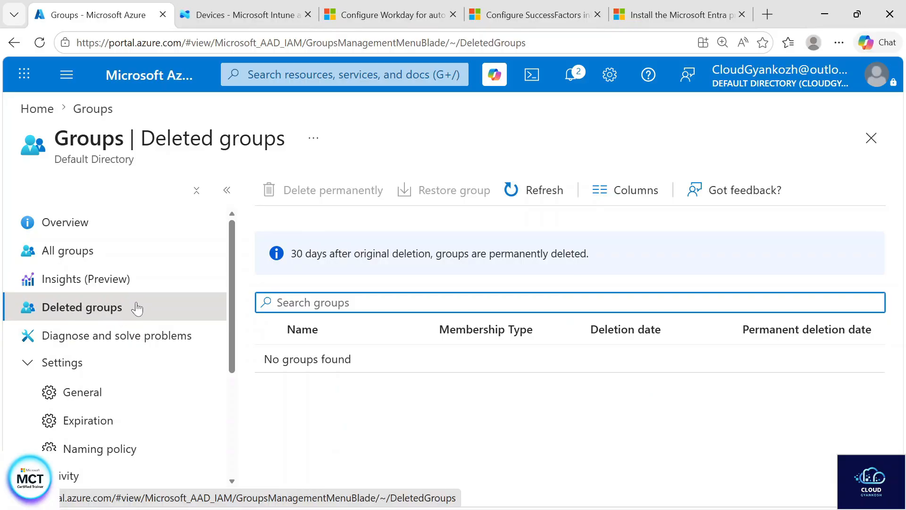
Leave the deleted groups and open the list of all users in Microsoft Entra ID
{"action": "left_click", "coordinate": [36, 109]}
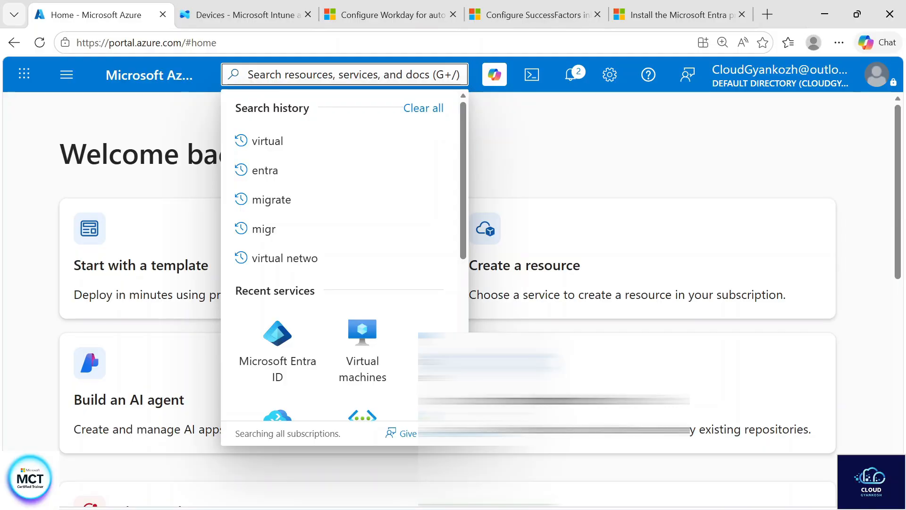
{"action": "left_click", "coordinate": [278, 333]}
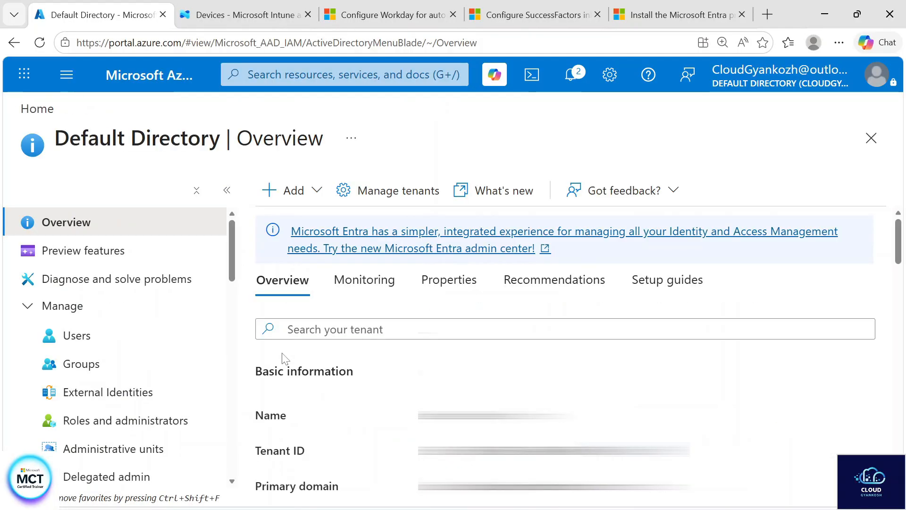
{"action": "left_click", "coordinate": [124, 348]}
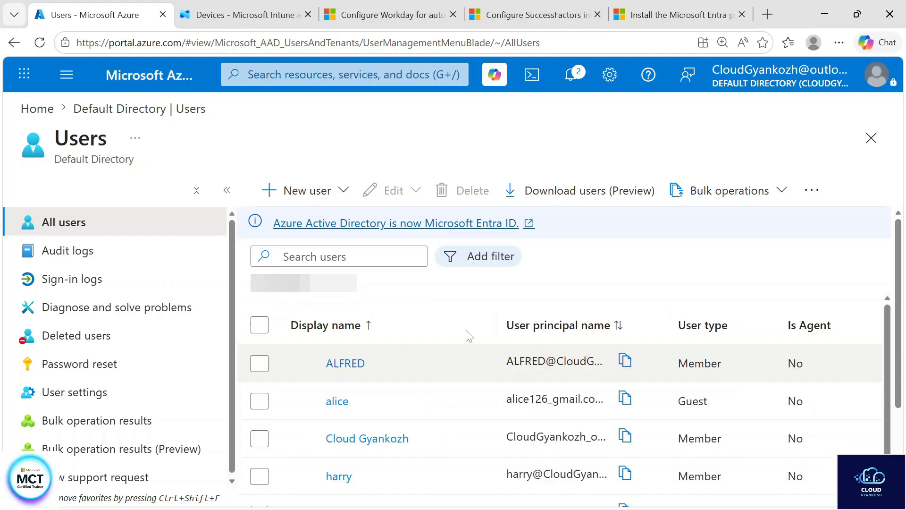
Download the CSV template for bulk creating users and open the downloaded UserCreateTemplate (1) file from its folder in Excel
{"action": "left_click", "coordinate": [705, 193]}
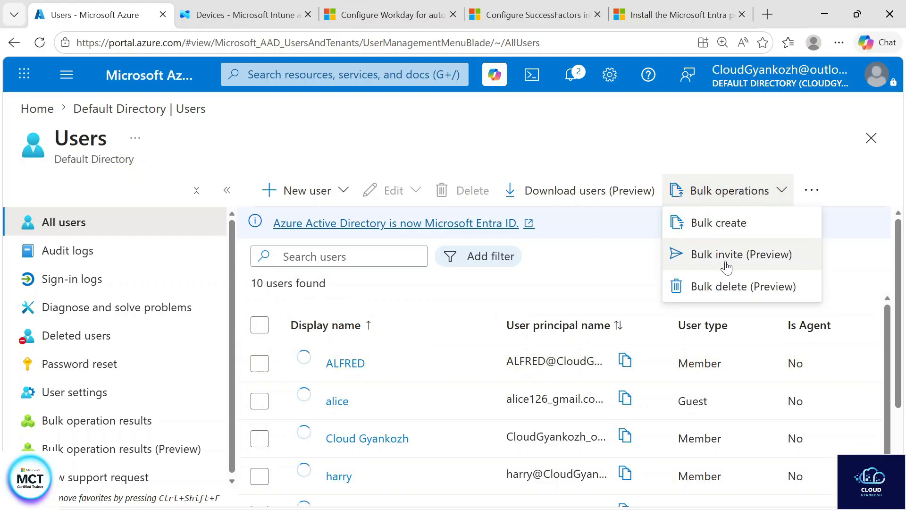
{"action": "left_click", "coordinate": [730, 232]}
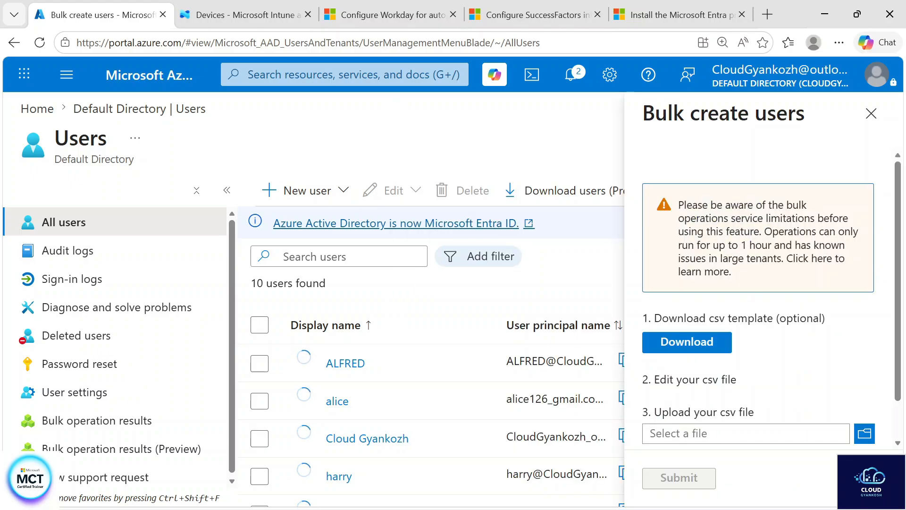
{"action": "left_click", "coordinate": [708, 346]}
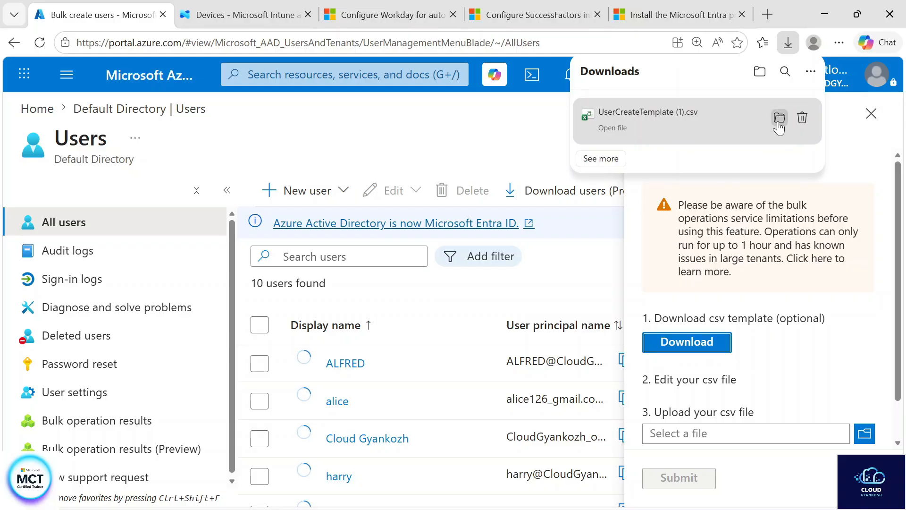
{"action": "left_click", "coordinate": [779, 118]}
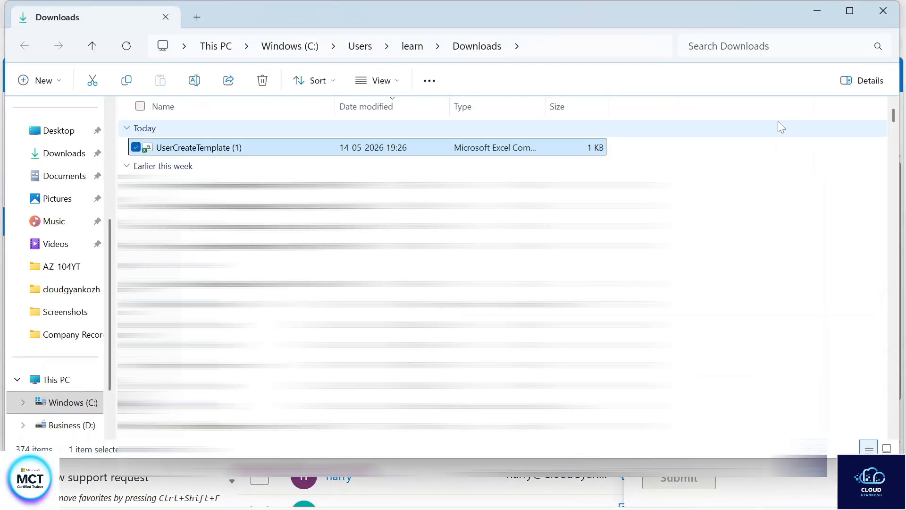
{"action": "double_click", "coordinate": [540, 151]}
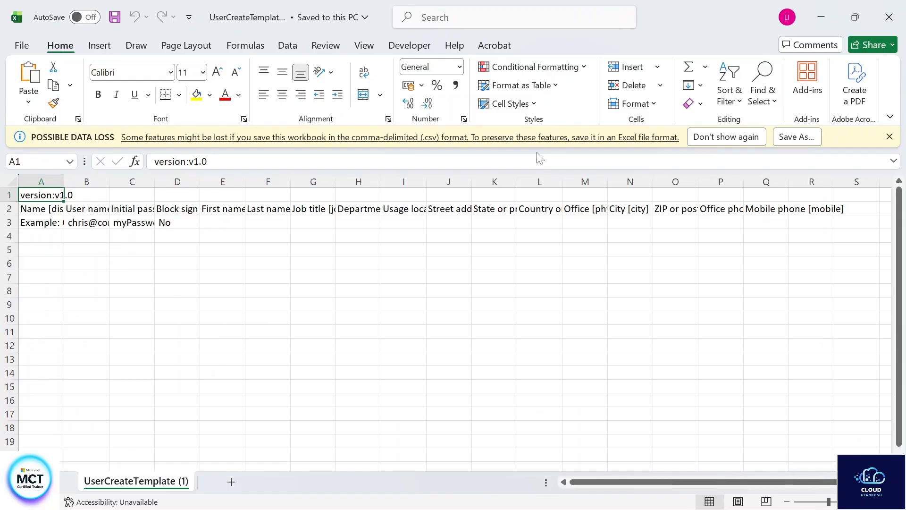
Widen columns A to D of the user template and examine the example row's name, user name, initial password and block sign-in entries
{"action": "left_click_drag", "start_coordinate": [64, 181], "coordinate": [409, 184]}
{"action": "left_click", "coordinate": [81, 234]}
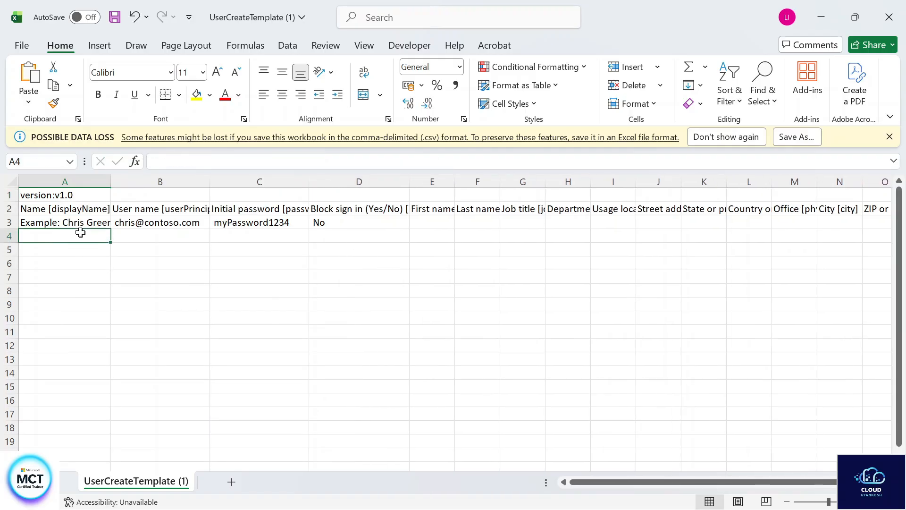
{"action": "left_click", "coordinate": [76, 222]}
{"action": "left_click", "coordinate": [174, 223]}
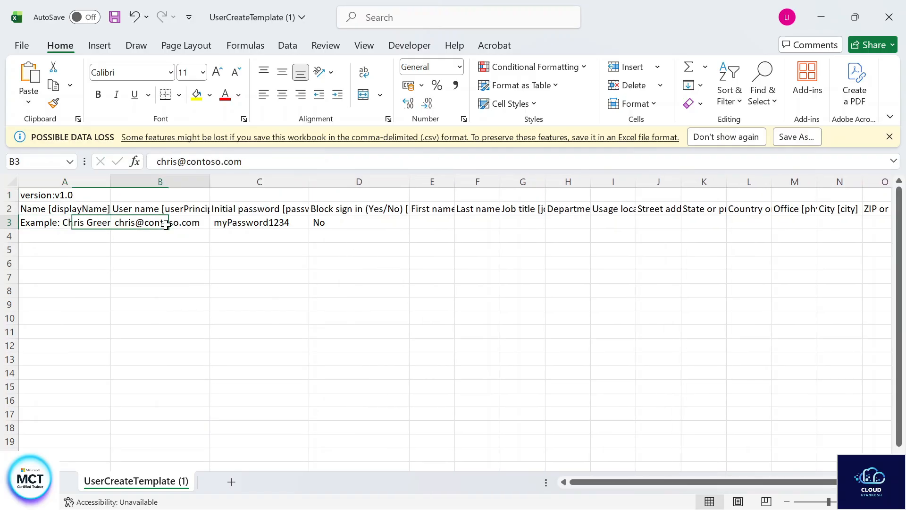
{"action": "left_click", "coordinate": [269, 220]}
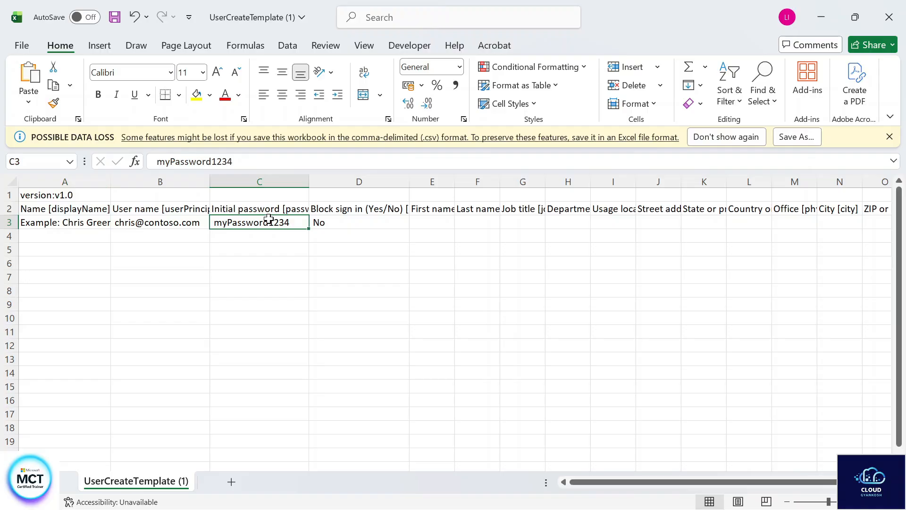
{"action": "left_click", "coordinate": [355, 221]}
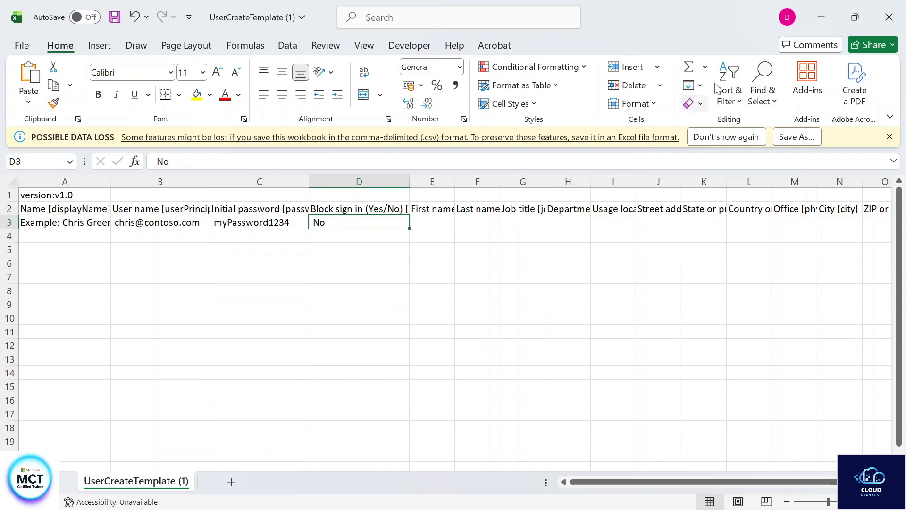
Switch back to the Azure portal in the browser, review the CSV upload part of bulk user creation, and close it without submitting
{"action": "left_click", "coordinate": [822, 17]}
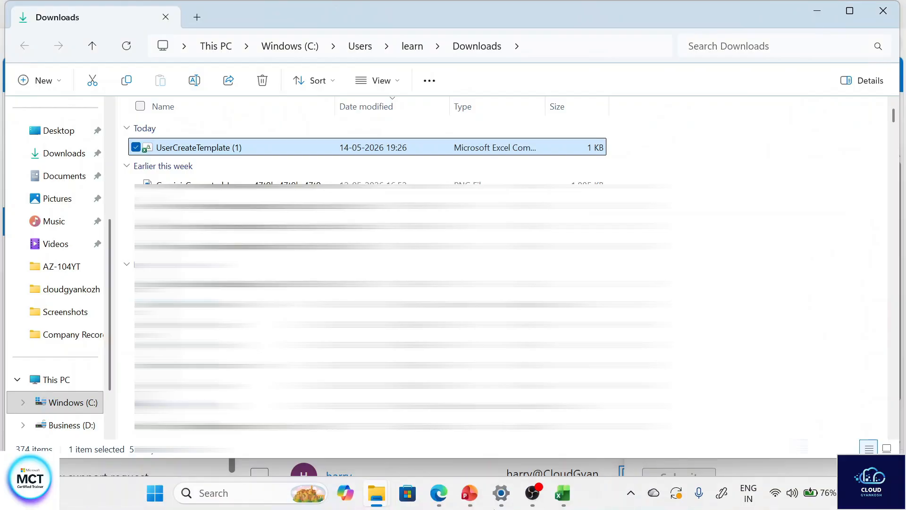
{"action": "left_click", "coordinate": [444, 504]}
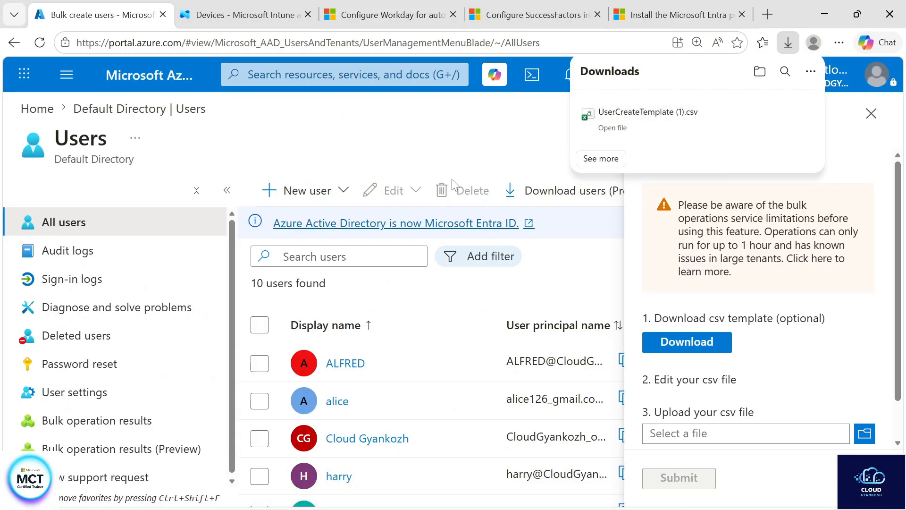
{"action": "left_click", "coordinate": [480, 134]}
{"action": "scroll", "coordinate": [755, 302], "scroll_direction": "down", "scroll_amount": 2}
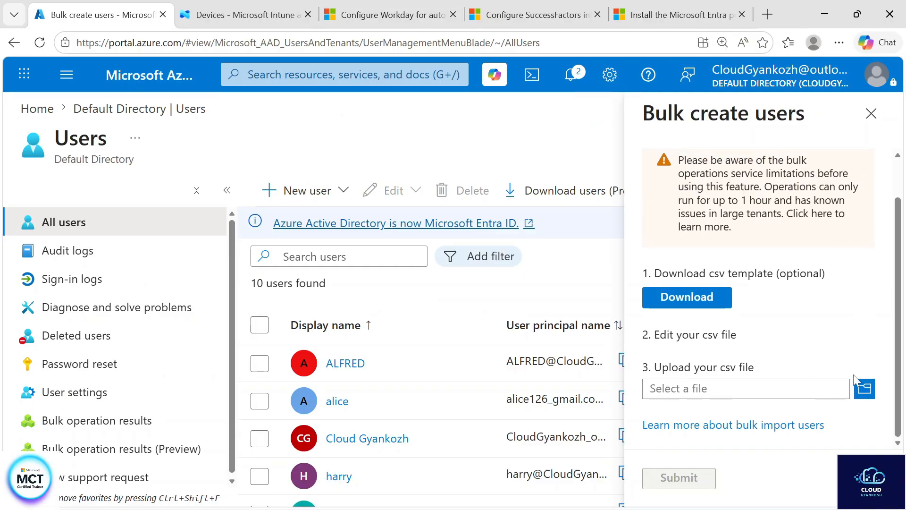
{"action": "left_click", "coordinate": [871, 115]}
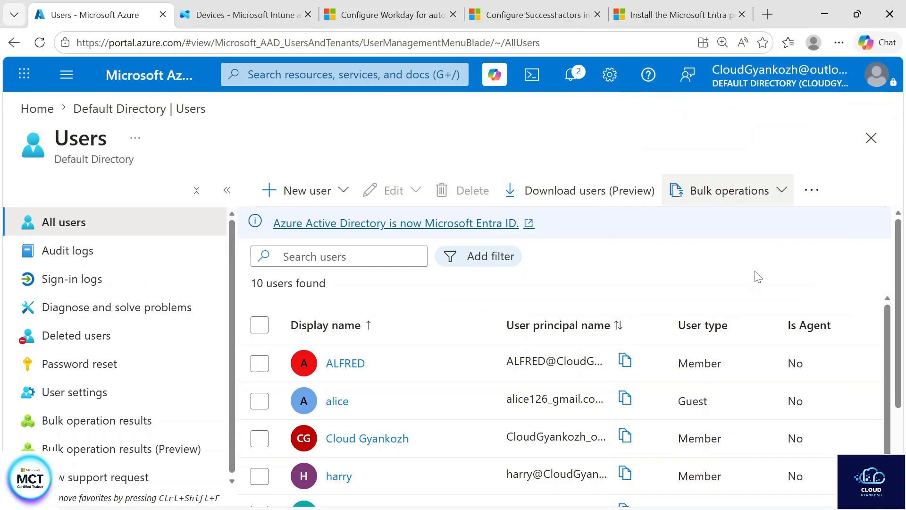
Review the bulk operations for users and the additional commands with the first listed user selected, then clear that selection
{"action": "left_click", "coordinate": [733, 196]}
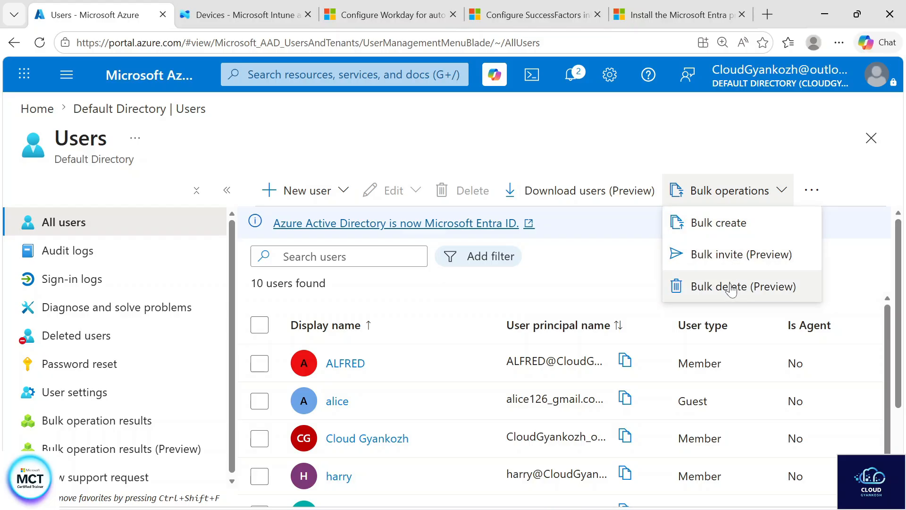
{"action": "left_click", "coordinate": [636, 276]}
{"action": "scroll", "coordinate": [635, 277], "scroll_direction": "down", "scroll_amount": 1}
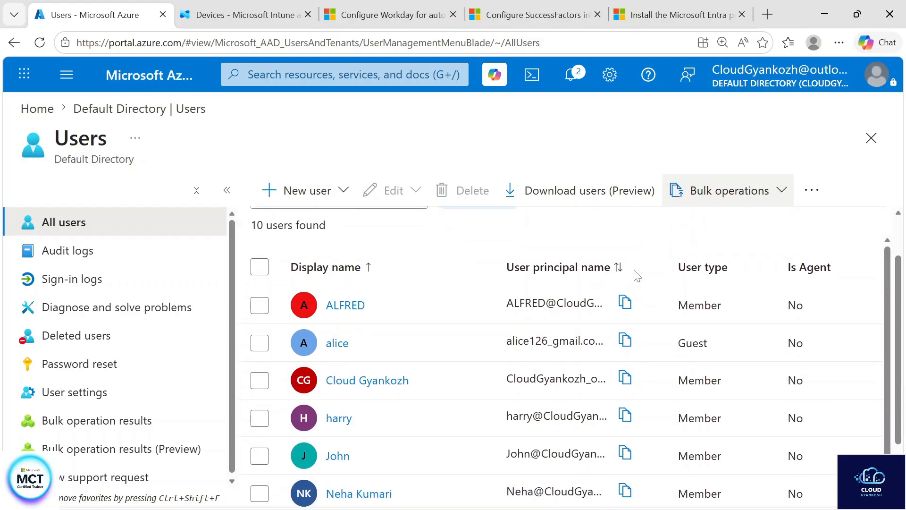
{"action": "scroll", "coordinate": [636, 305], "scroll_direction": "up", "scroll_amount": 1}
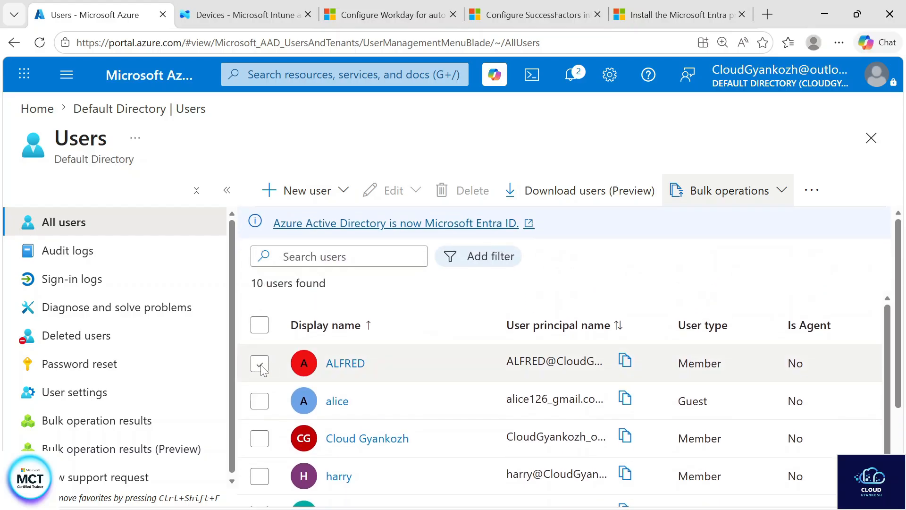
{"action": "left_click", "coordinate": [260, 364]}
{"action": "left_click", "coordinate": [811, 190]}
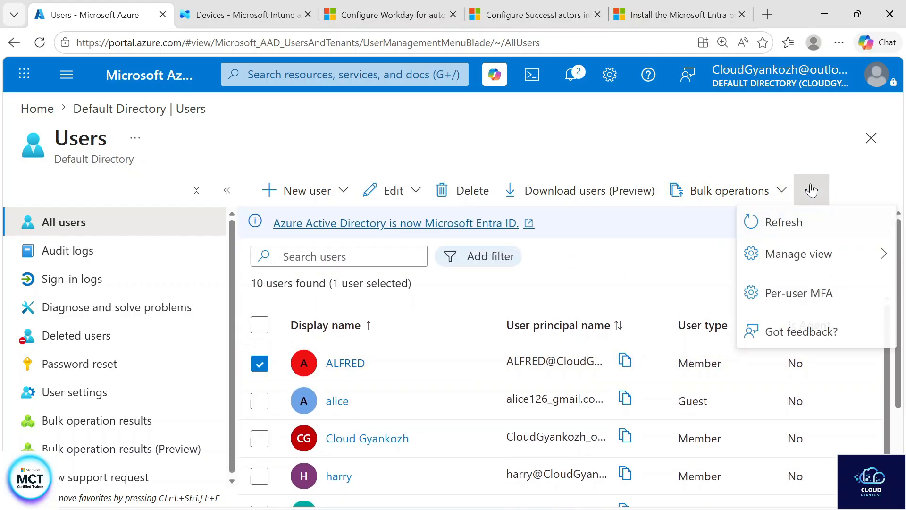
{"action": "left_click", "coordinate": [255, 371]}
Open Per-user MFA and highlight the recommendation to enforce MFA with adaptive Conditional Access policies, then clear the highlight
{"action": "left_click", "coordinate": [812, 190]}
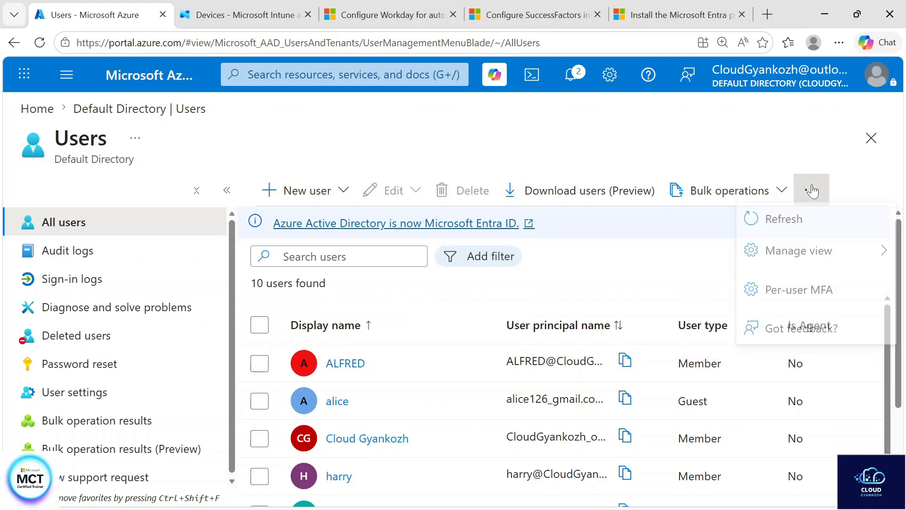
{"action": "left_click", "coordinate": [810, 306]}
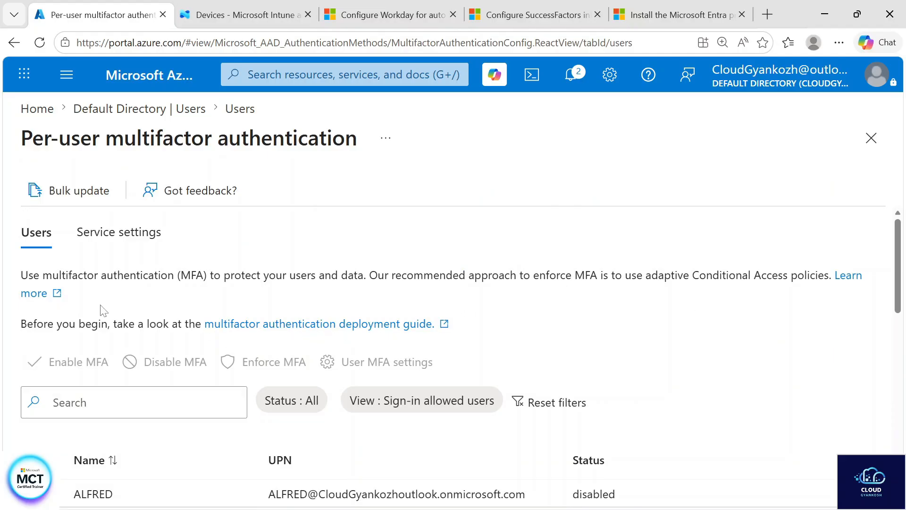
{"action": "left_click_drag", "start_coordinate": [29, 274], "coordinate": [829, 275]}
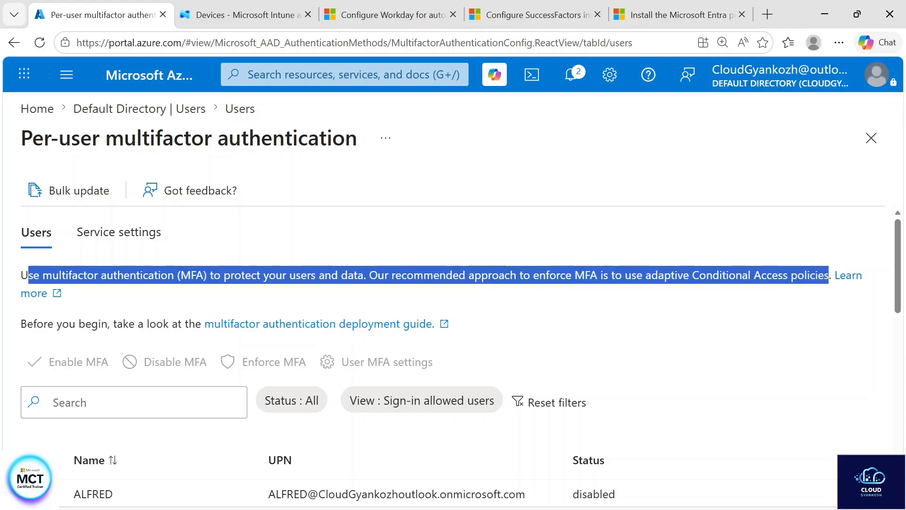
{"action": "left_click", "coordinate": [792, 346]}
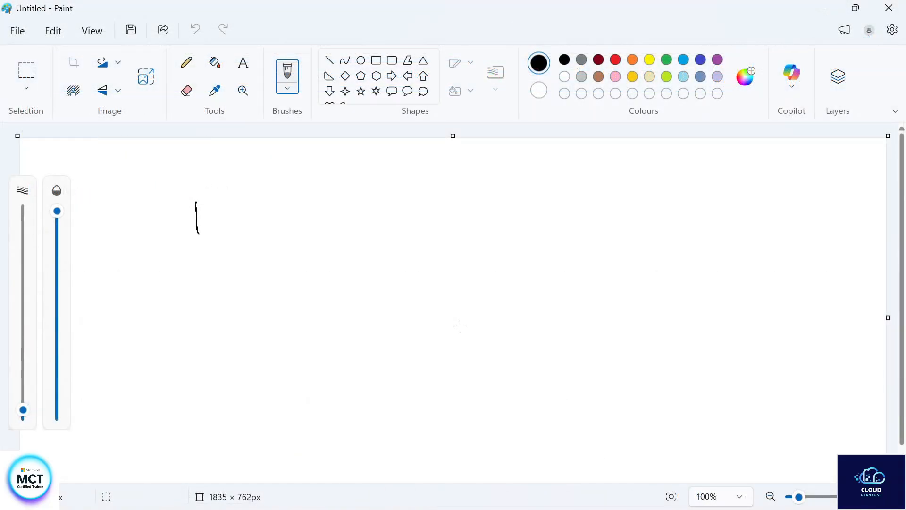
Switch to Paint and sketch a ticked box with an arrow leading to the handwritten outcomes "allow", "allow + MFA" and "Blocked"
{"action": "mouse_move", "coordinate": [190, 198]}
{"action": "left_mouse_down"}
{"action": "mouse_move", "coordinate": [255, 208]}
{"action": "mouse_move", "coordinate": [188, 233]}
{"action": "left_mouse_up"}
{"action": "left_click", "coordinate": [236, 243]}
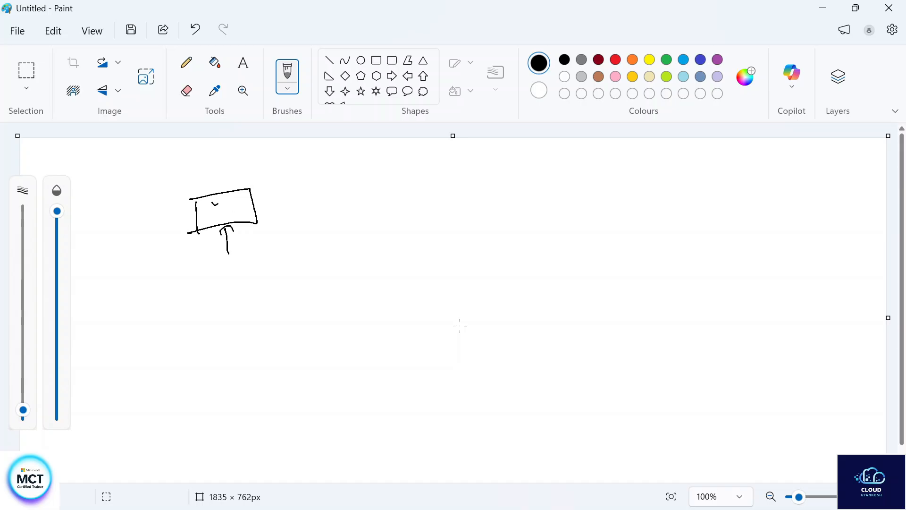
{"action": "left_click_drag", "start_coordinate": [253, 199], "coordinate": [444, 155]}
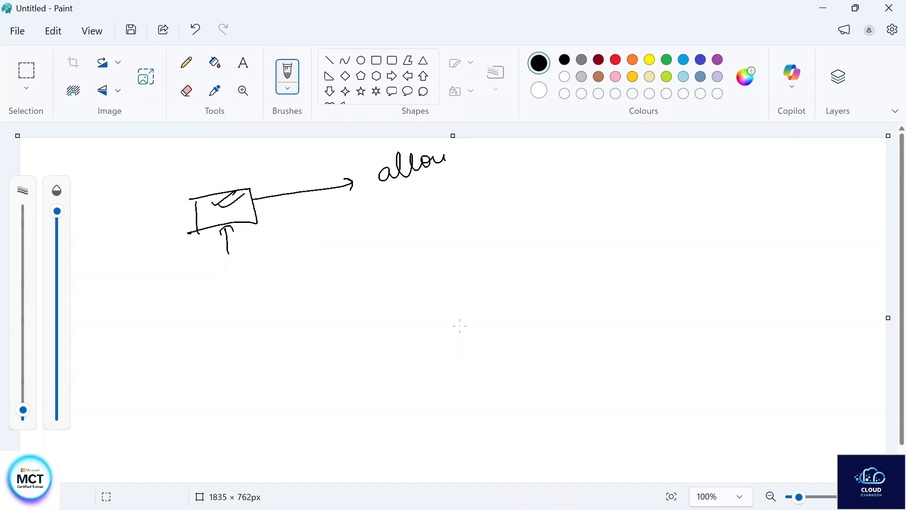
{"action": "left_click_drag", "start_coordinate": [396, 217], "coordinate": [523, 174]}
{"action": "left_click_drag", "start_coordinate": [532, 181], "coordinate": [541, 176]}
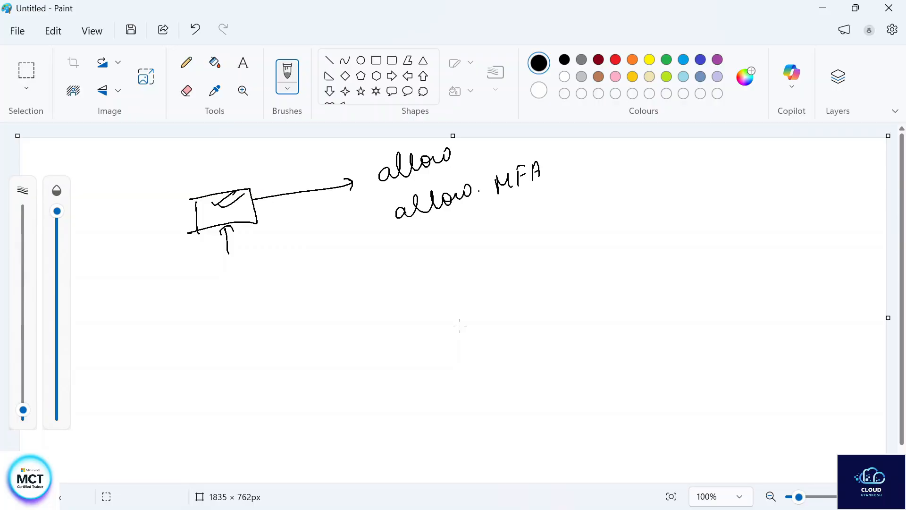
{"action": "mouse_move", "coordinate": [405, 232]}
{"action": "left_mouse_down"}
{"action": "mouse_move", "coordinate": [411, 254]}
{"action": "mouse_move", "coordinate": [445, 238]}
{"action": "mouse_move", "coordinate": [468, 246]}
{"action": "mouse_move", "coordinate": [500, 227]}
{"action": "mouse_move", "coordinate": [505, 239]}
{"action": "left_mouse_up"}
{"action": "left_click", "coordinate": [521, 220]}
Handwrite "HQ → Delhi" and "loc =" with a check mark below the box in the sketch
{"action": "left_click", "coordinate": [242, 285]}
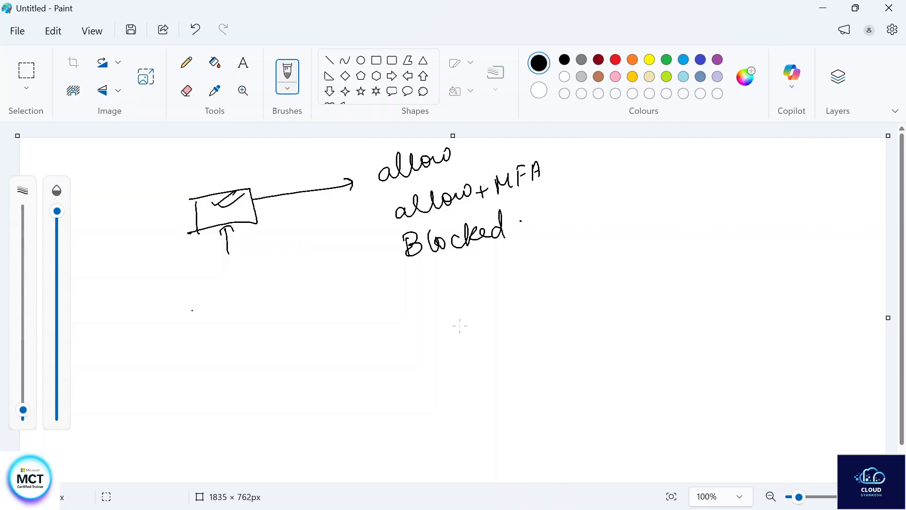
{"action": "mouse_move", "coordinate": [123, 310]}
{"action": "left_mouse_down"}
{"action": "mouse_move", "coordinate": [129, 336]}
{"action": "mouse_move", "coordinate": [135, 313]}
{"action": "mouse_move", "coordinate": [172, 319]}
{"action": "left_mouse_up"}
{"action": "mouse_move", "coordinate": [174, 305]}
{"action": "left_mouse_down"}
{"action": "mouse_move", "coordinate": [190, 298]}
{"action": "mouse_move", "coordinate": [194, 309]}
{"action": "mouse_move", "coordinate": [223, 296]}
{"action": "left_mouse_up"}
{"action": "left_click_drag", "start_coordinate": [227, 292], "coordinate": [269, 256]}
{"action": "left_click_drag", "start_coordinate": [164, 359], "coordinate": [202, 353]}
{"action": "left_click_drag", "start_coordinate": [213, 339], "coordinate": [207, 350]}
{"action": "left_click", "coordinate": [224, 332]}
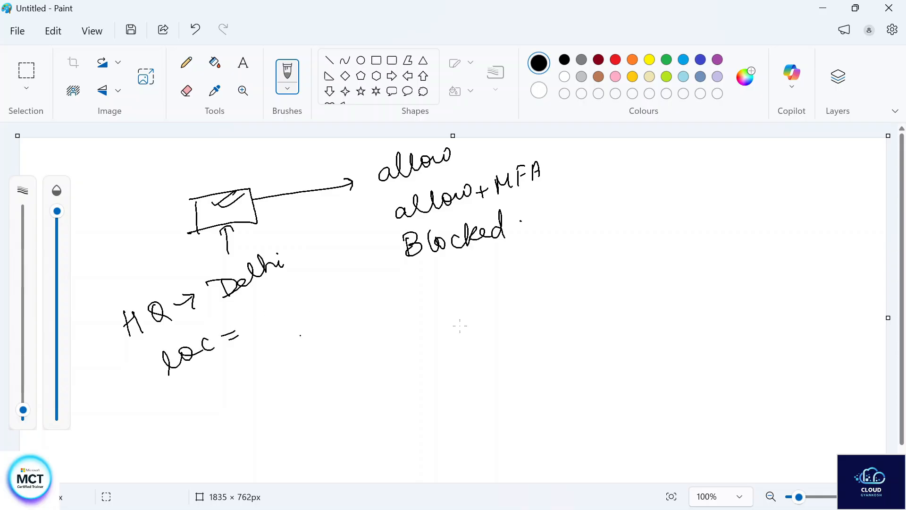
{"action": "mouse_move", "coordinate": [265, 315]}
{"action": "left_mouse_down"}
{"action": "mouse_move", "coordinate": [293, 294]}
{"action": "mouse_move", "coordinate": [269, 326]}
{"action": "left_mouse_up"}
{"action": "left_click", "coordinate": [301, 287]}
Draw an arrow toward each of the three outcomes and join the arrows with a curly brace
{"action": "left_click_drag", "start_coordinate": [333, 218], "coordinate": [366, 198]}
{"action": "left_click_drag", "start_coordinate": [347, 233], "coordinate": [378, 222]}
{"action": "left_click_drag", "start_coordinate": [349, 257], "coordinate": [388, 248]}
{"action": "left_click_drag", "start_coordinate": [377, 243], "coordinate": [378, 255]}
{"action": "left_click_drag", "start_coordinate": [319, 205], "coordinate": [338, 277]}
Underline "allow", add a check mark beside "allow + MFA", and double-underline "Blocked" in the sketch
{"action": "left_click_drag", "start_coordinate": [386, 192], "coordinate": [479, 159]}
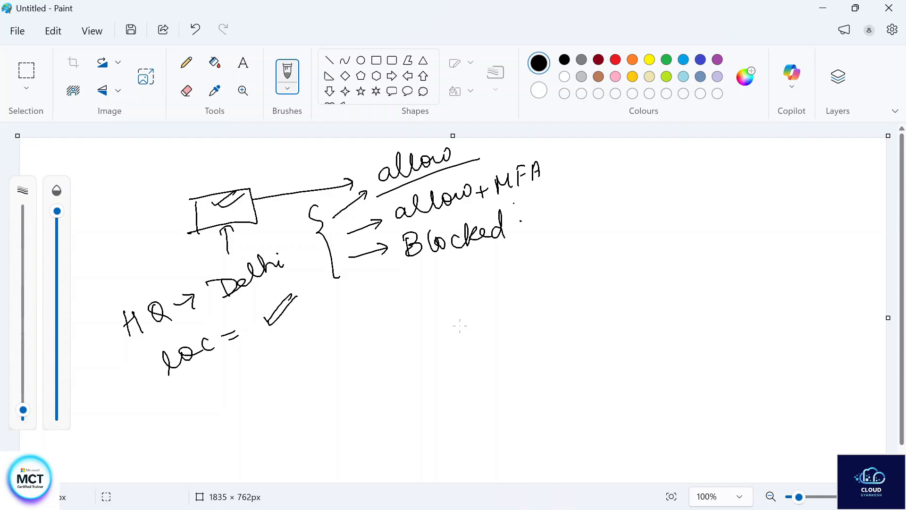
{"action": "left_click_drag", "start_coordinate": [553, 162], "coordinate": [592, 149]}
{"action": "left_click", "coordinate": [538, 227]}
{"action": "left_click_drag", "start_coordinate": [420, 273], "coordinate": [502, 247]}
{"action": "left_click_drag", "start_coordinate": [429, 278], "coordinate": [517, 251]}
{"action": "left_click", "coordinate": [521, 229]}
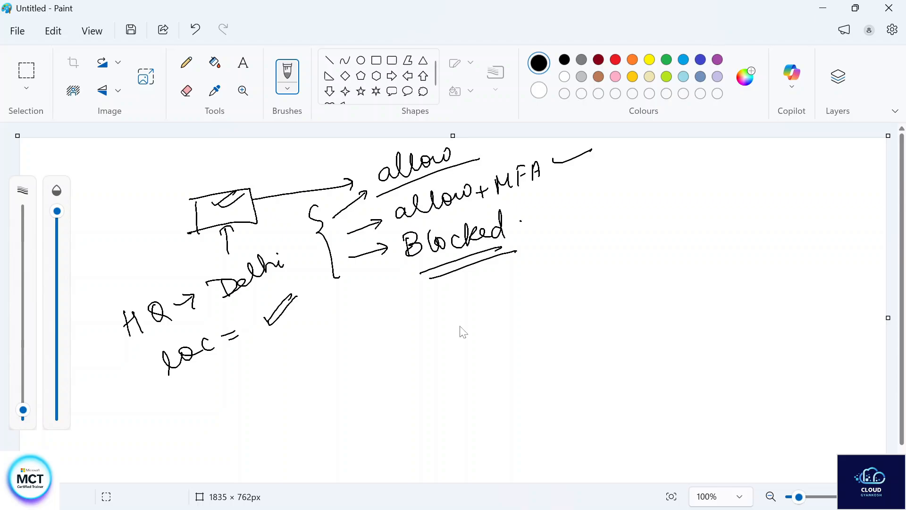
Return to the Azure portal's per-user multifactor authentication page and review the MFA status of the listed users
{"action": "left_click", "coordinate": [824, 8]}
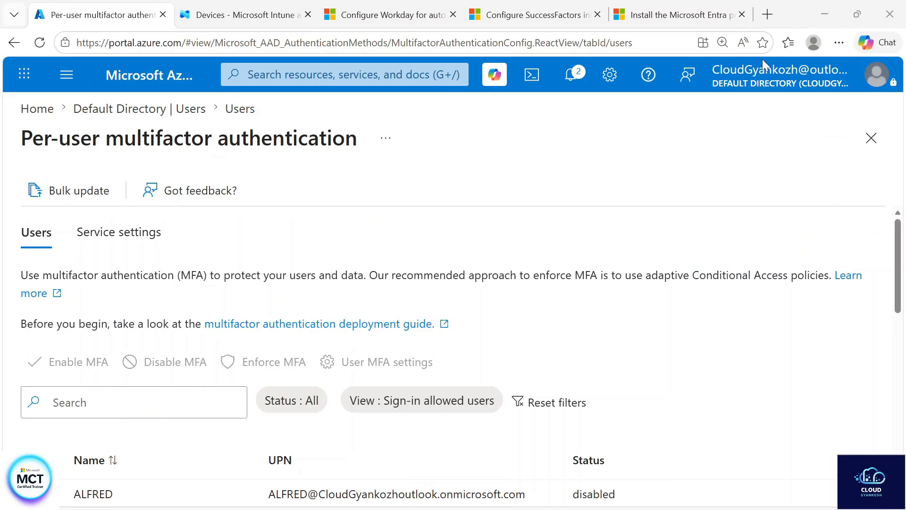
{"action": "scroll", "coordinate": [457, 414], "scroll_direction": "down", "scroll_amount": 4}
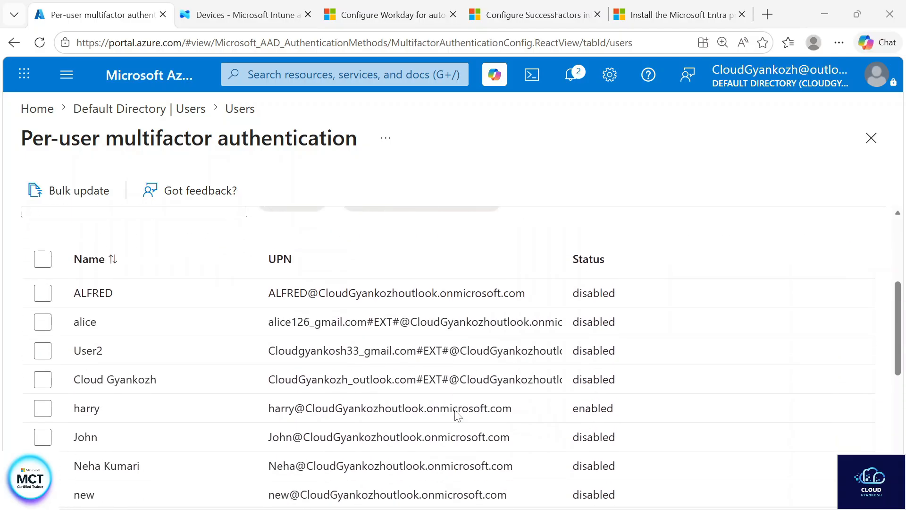
{"action": "scroll", "coordinate": [456, 418], "scroll_direction": "down", "scroll_amount": 2}
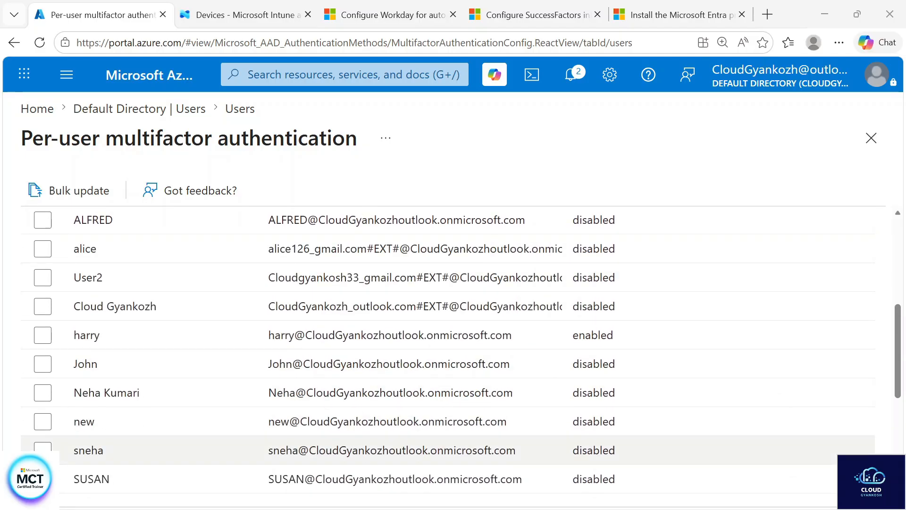
{"action": "scroll", "coordinate": [574, 359], "scroll_direction": "up", "scroll_amount": 4}
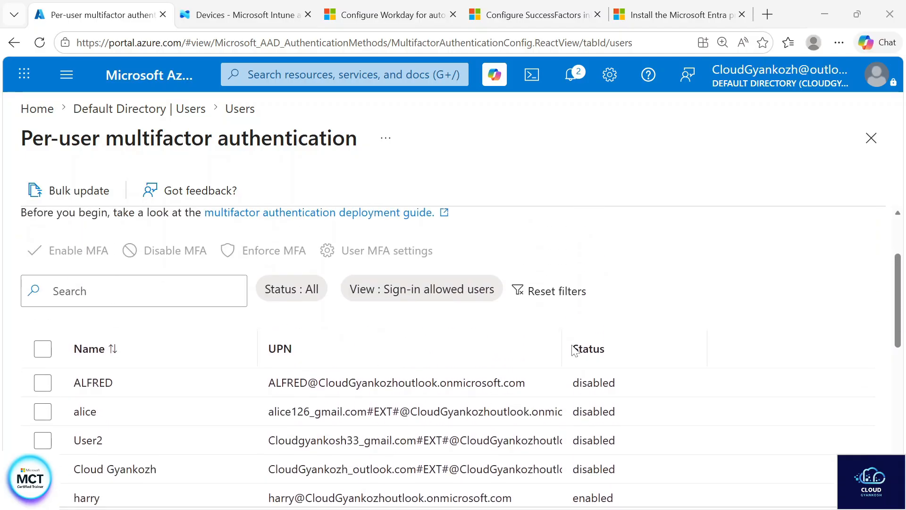
Enable multifactor authentication for the first user in the per-user MFA list and confirm it
{"action": "scroll", "coordinate": [625, 349], "scroll_direction": "down", "scroll_amount": 4}
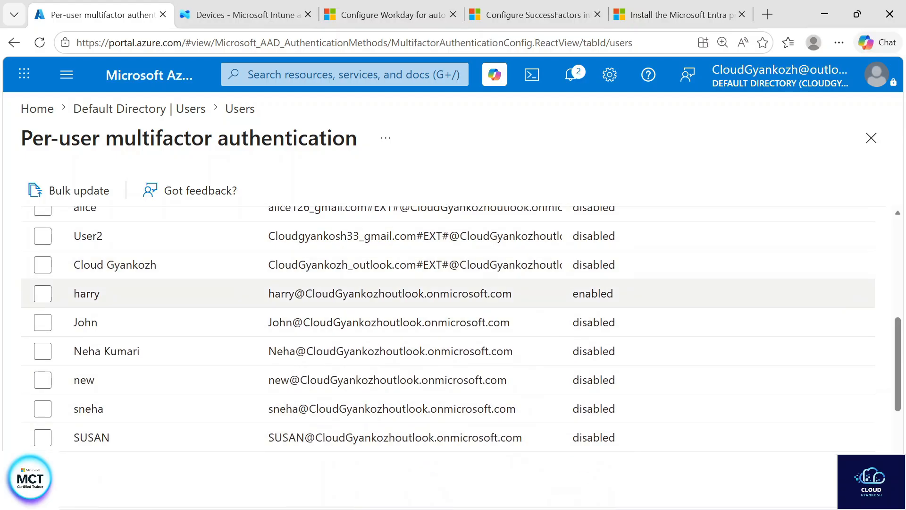
{"action": "scroll", "coordinate": [196, 374], "scroll_direction": "up", "scroll_amount": 4}
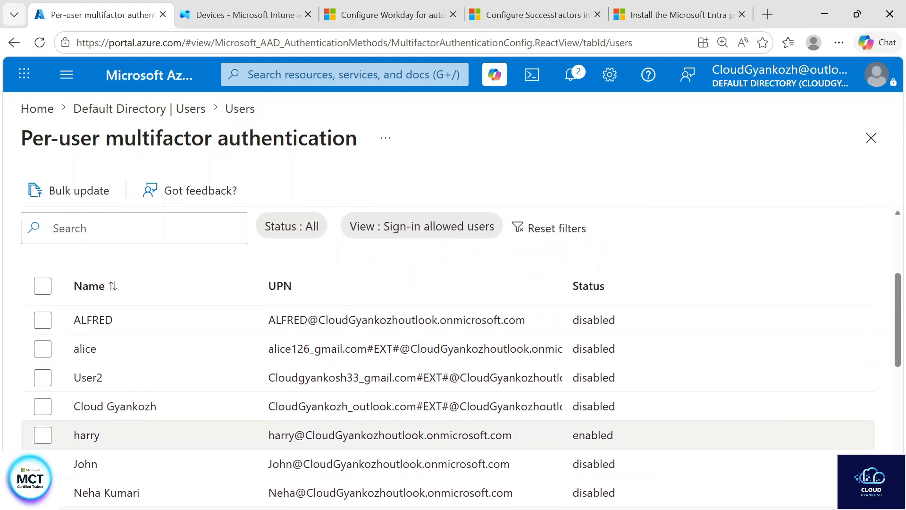
{"action": "left_click", "coordinate": [45, 333]}
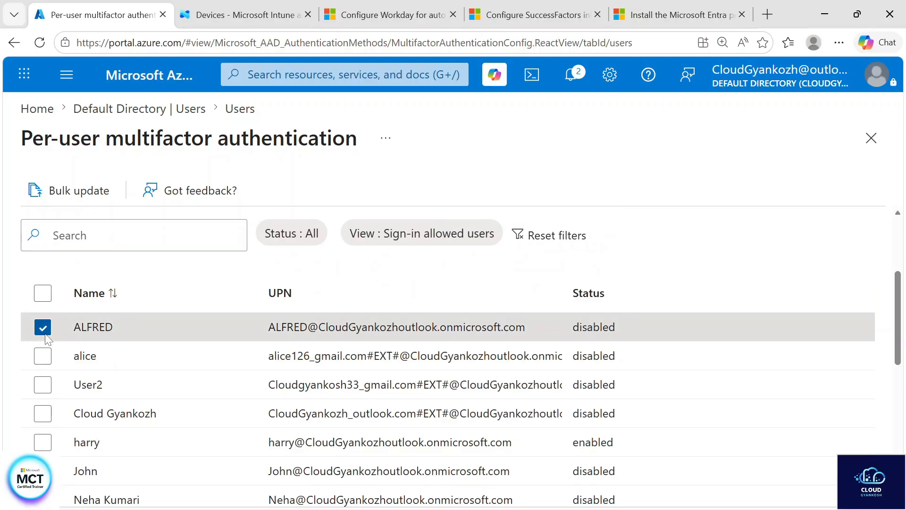
{"action": "scroll", "coordinate": [46, 338], "scroll_direction": "up", "scroll_amount": 3}
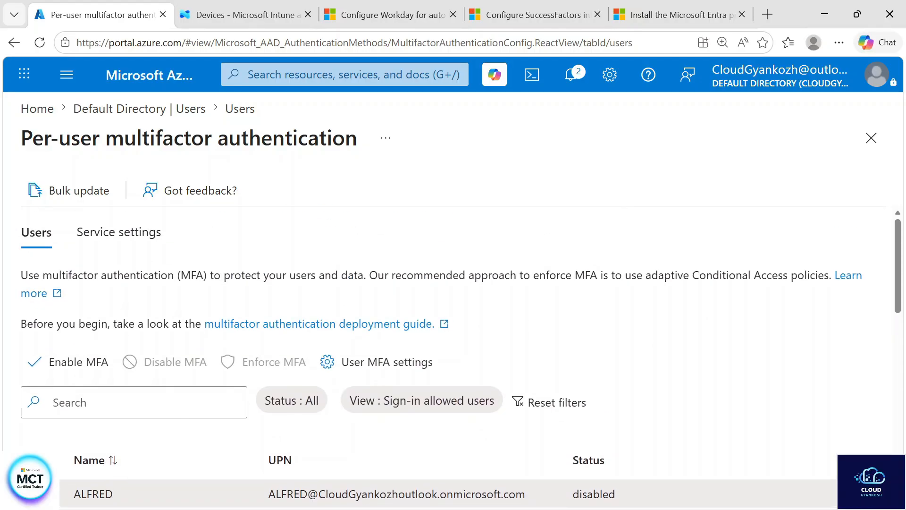
{"action": "scroll", "coordinate": [381, 387], "scroll_direction": "down", "scroll_amount": 2}
{"action": "scroll", "coordinate": [381, 387], "scroll_direction": "up", "scroll_amount": 1}
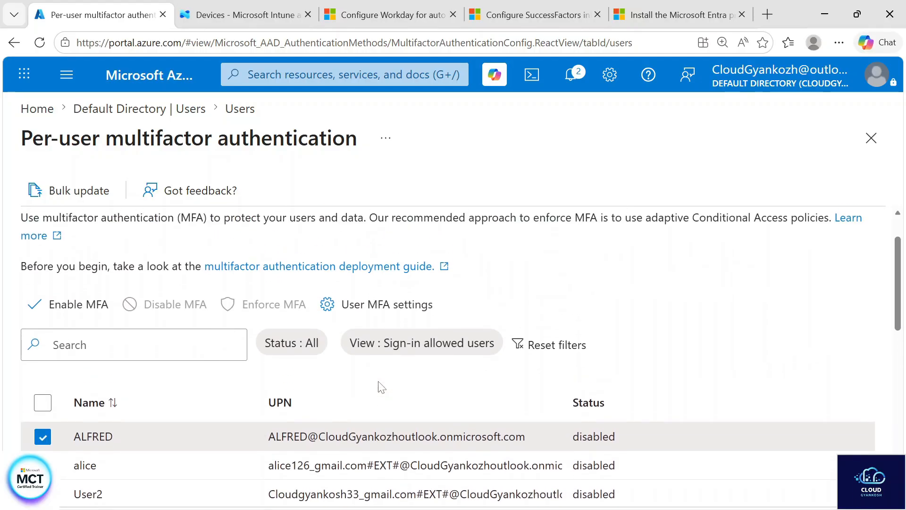
{"action": "left_click", "coordinate": [84, 321]}
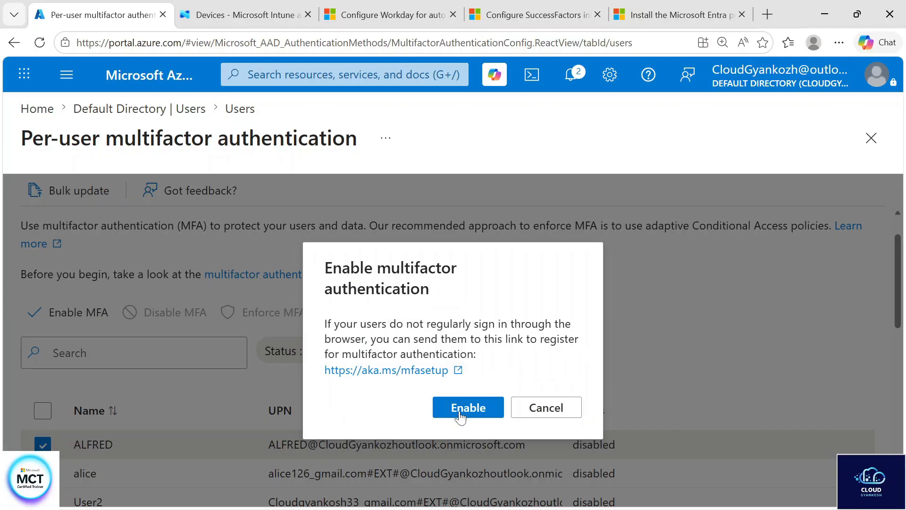
{"action": "left_click", "coordinate": [462, 413]}
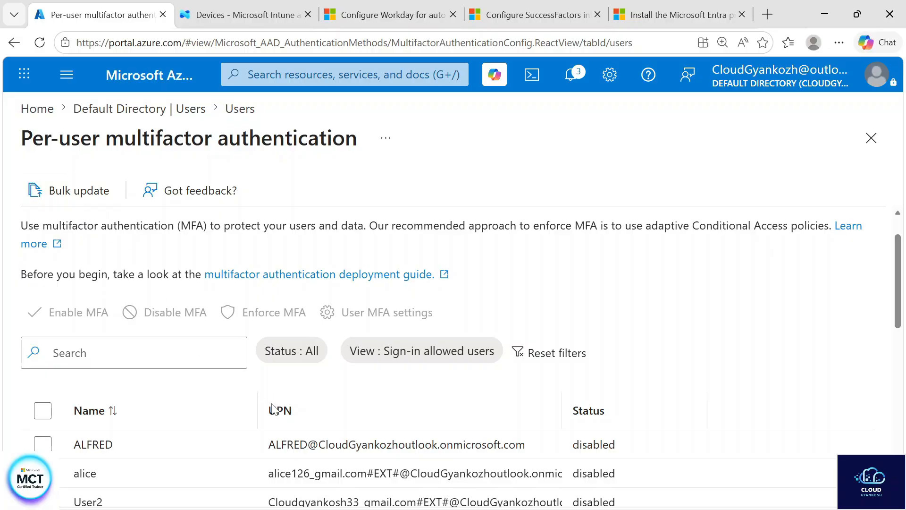
Open the MFA service settings and switch the option to skip MFA for federated users on the intranet on and back off
{"action": "scroll", "coordinate": [273, 406], "scroll_direction": "down", "scroll_amount": 1}
{"action": "scroll", "coordinate": [273, 407], "scroll_direction": "up", "scroll_amount": 2}
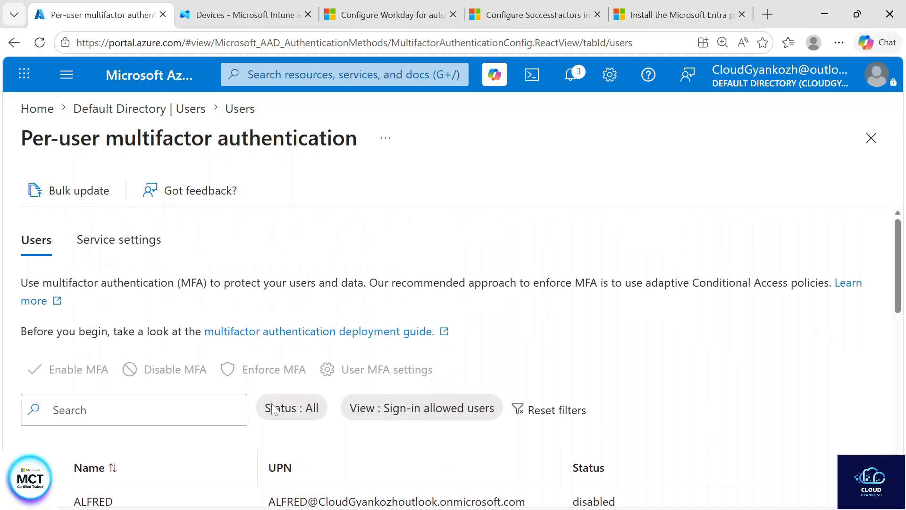
{"action": "left_click", "coordinate": [128, 244]}
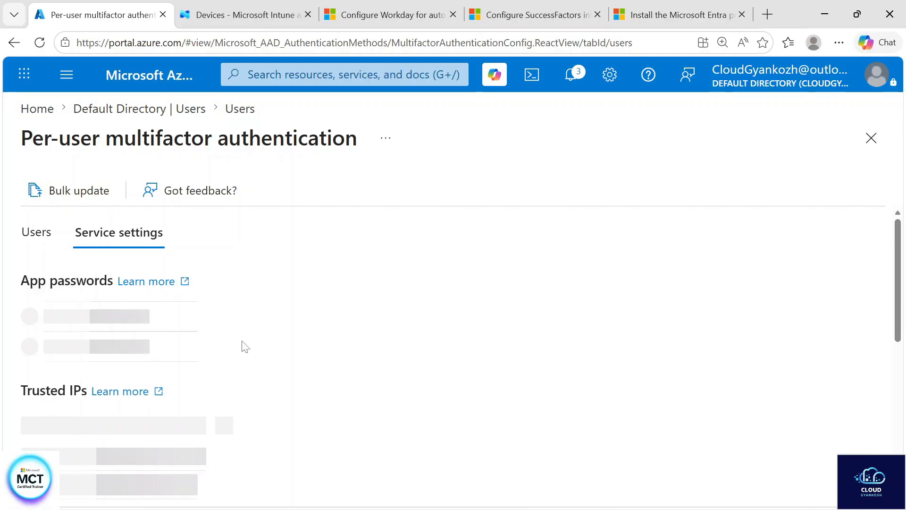
{"action": "scroll", "coordinate": [242, 344], "scroll_direction": "down", "scroll_amount": 1}
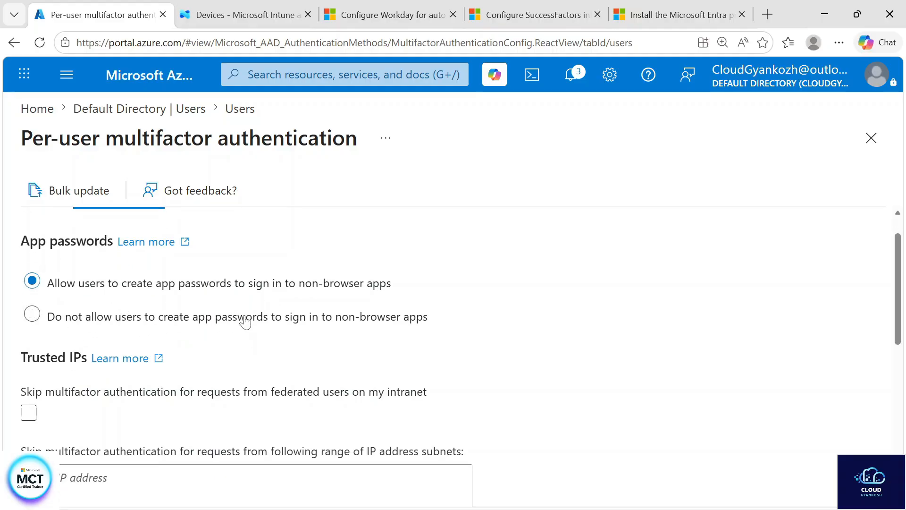
{"action": "scroll", "coordinate": [263, 335], "scroll_direction": "down", "scroll_amount": 3}
{"action": "left_click", "coordinate": [24, 284]}
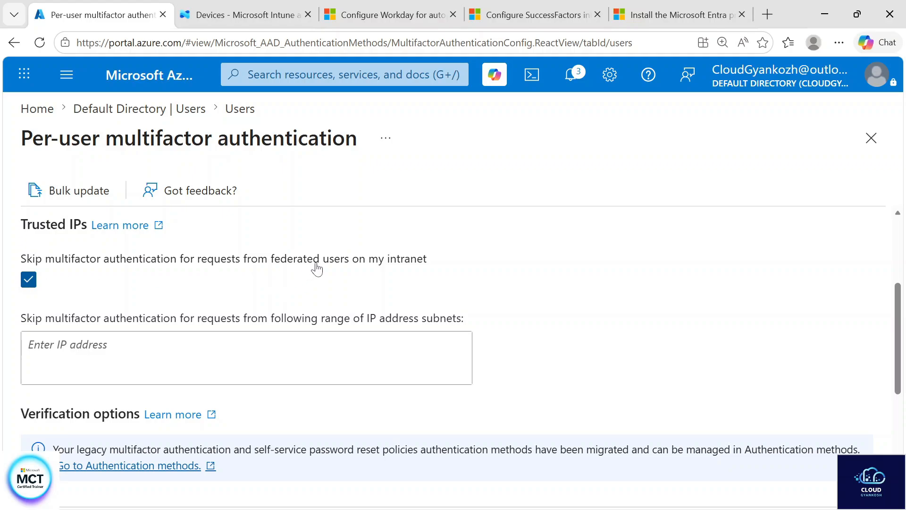
{"action": "left_click", "coordinate": [29, 283]}
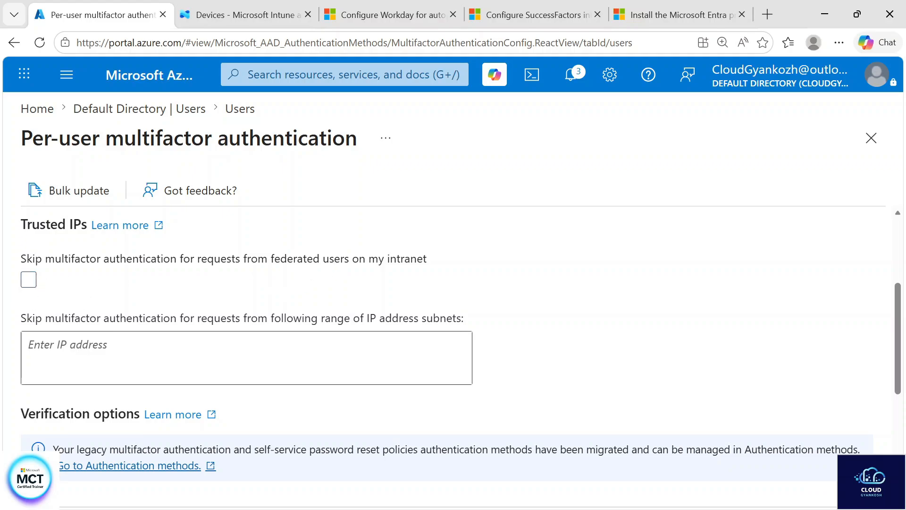
Review the verification options and the setting for remembering multifactor authentication on trusted devices
{"action": "scroll", "coordinate": [90, 266], "scroll_direction": "down", "scroll_amount": 3}
{"action": "scroll", "coordinate": [90, 267], "scroll_direction": "up", "scroll_amount": 2}
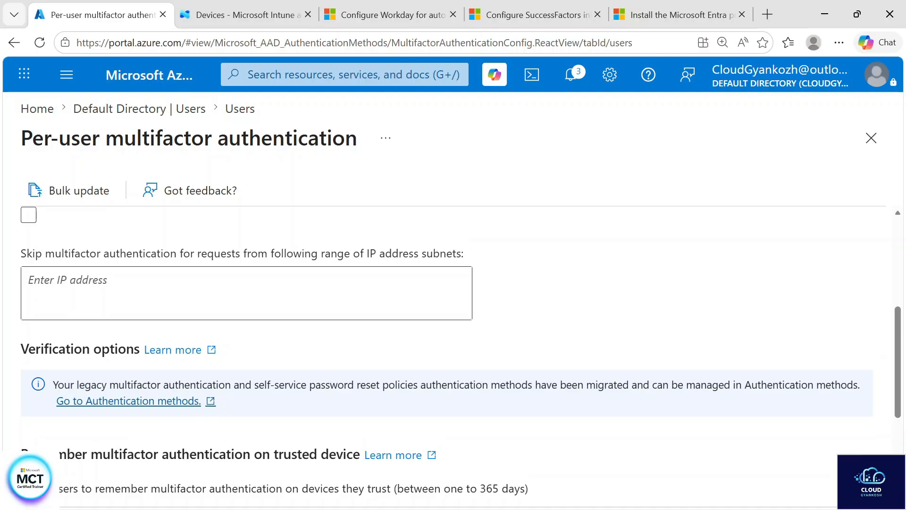
{"action": "scroll", "coordinate": [118, 316], "scroll_direction": "down", "scroll_amount": 4}
{"action": "left_click", "coordinate": [29, 302]}
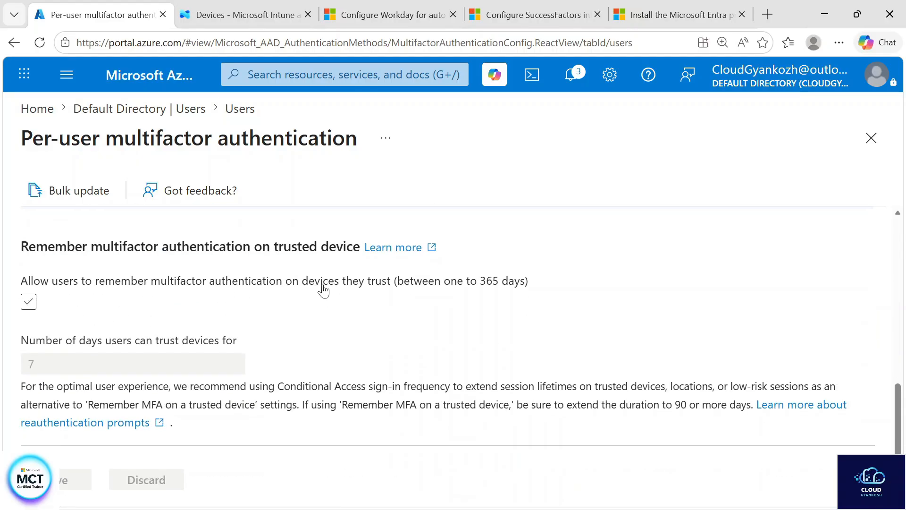
{"action": "left_click", "coordinate": [25, 299]}
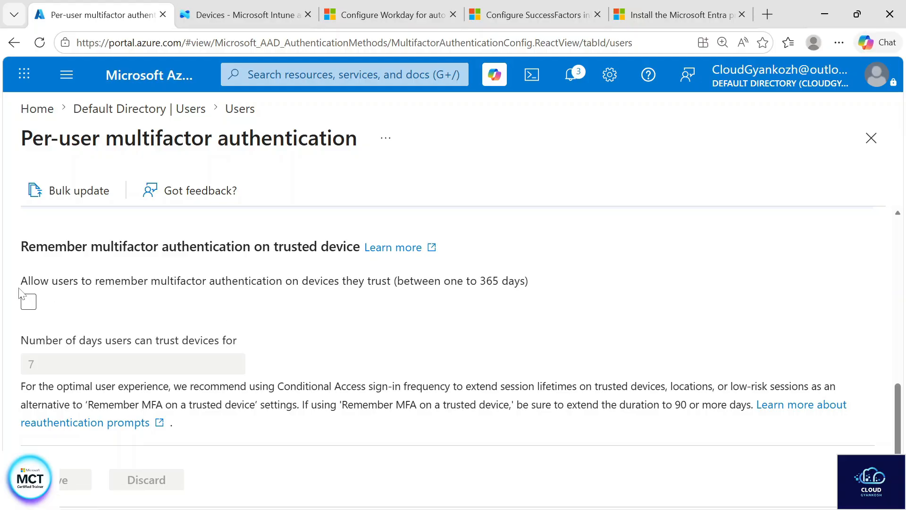
{"action": "scroll", "coordinate": [71, 370], "scroll_direction": "up", "scroll_amount": 10}
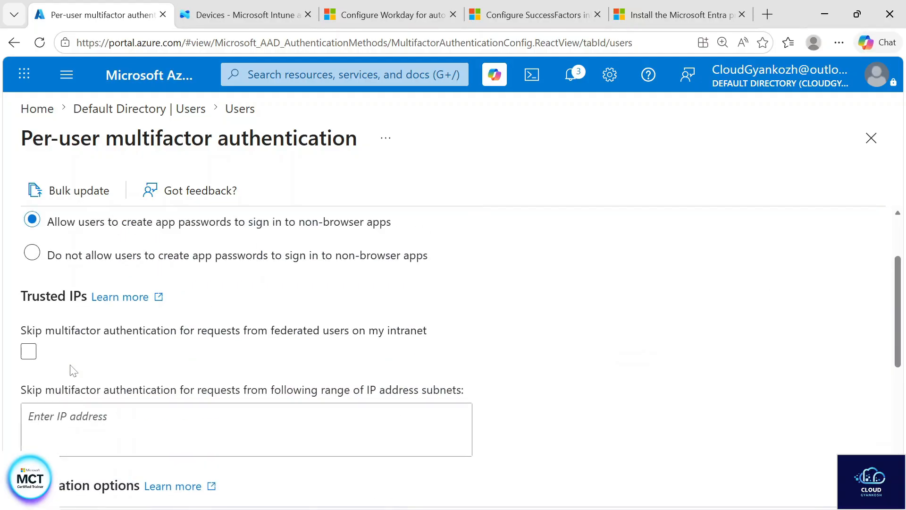
Delete the two users listed directly above and below the user "new" in Default Directory, and reload the user list
{"action": "left_click", "coordinate": [150, 109]}
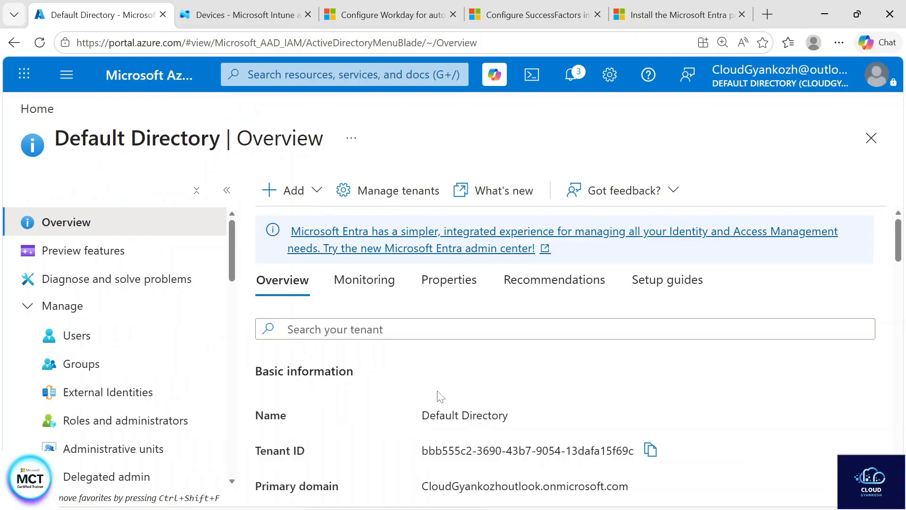
{"action": "left_click", "coordinate": [144, 344]}
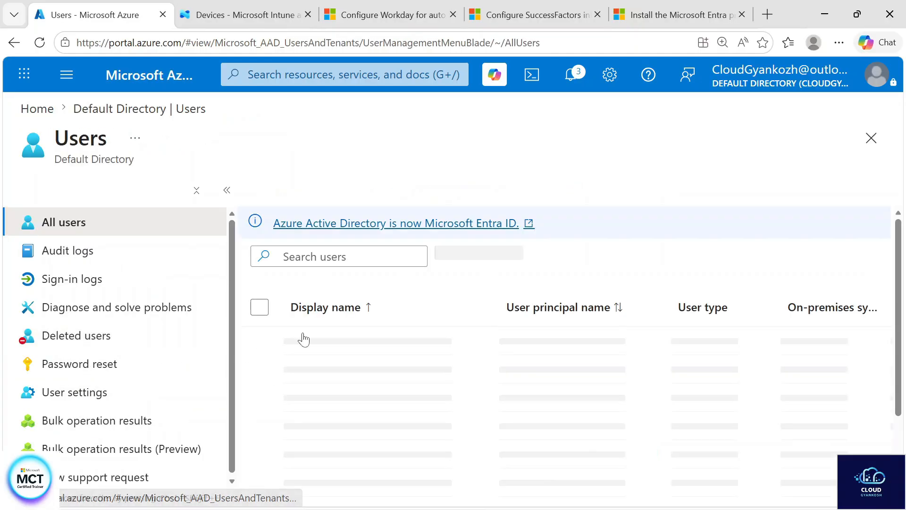
{"action": "scroll", "coordinate": [345, 476], "scroll_direction": "down", "scroll_amount": 5}
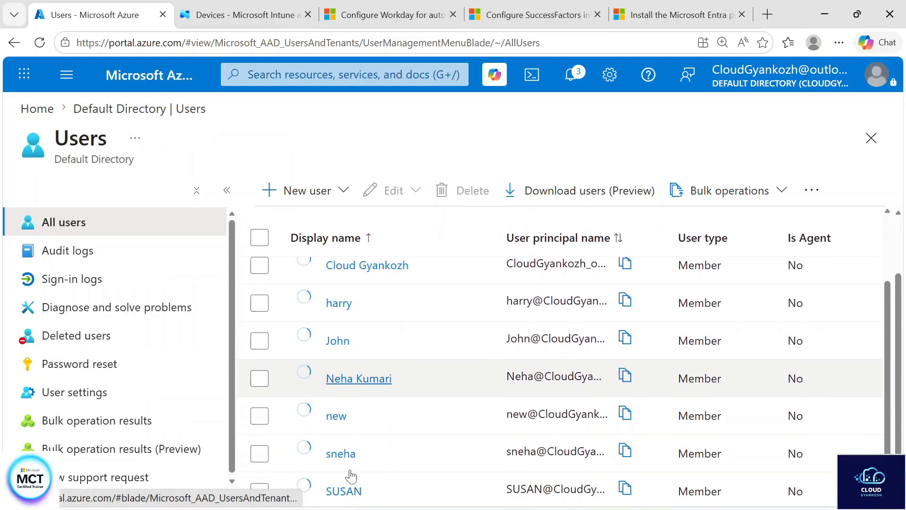
{"action": "left_click", "coordinate": [258, 403]}
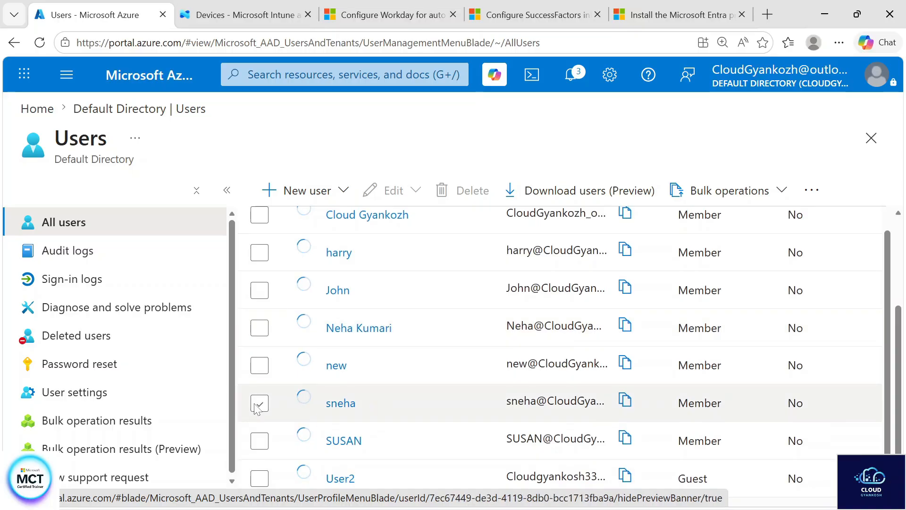
{"action": "left_click", "coordinate": [259, 327]}
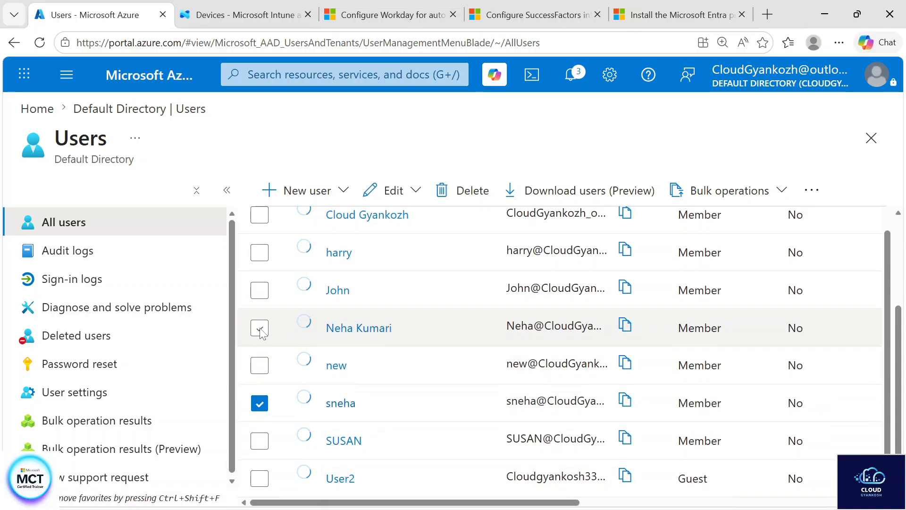
{"action": "left_click", "coordinate": [464, 190]}
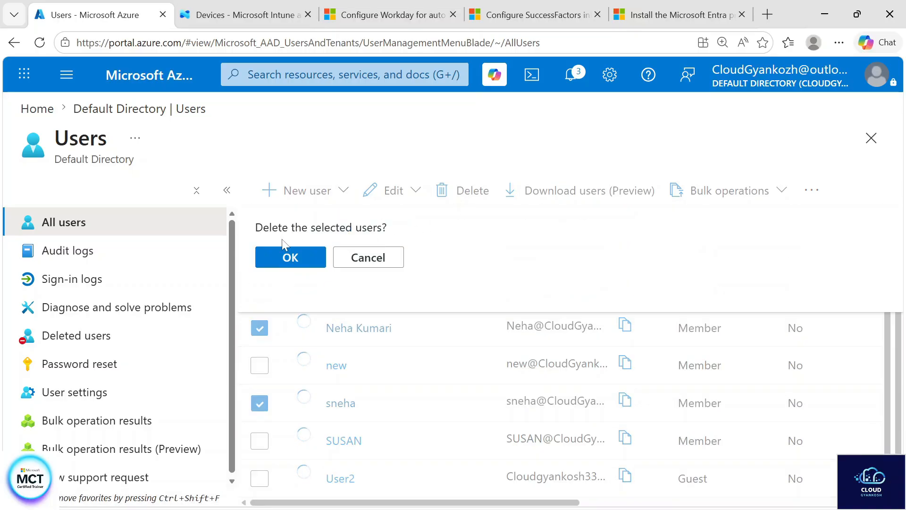
{"action": "left_click", "coordinate": [289, 257]}
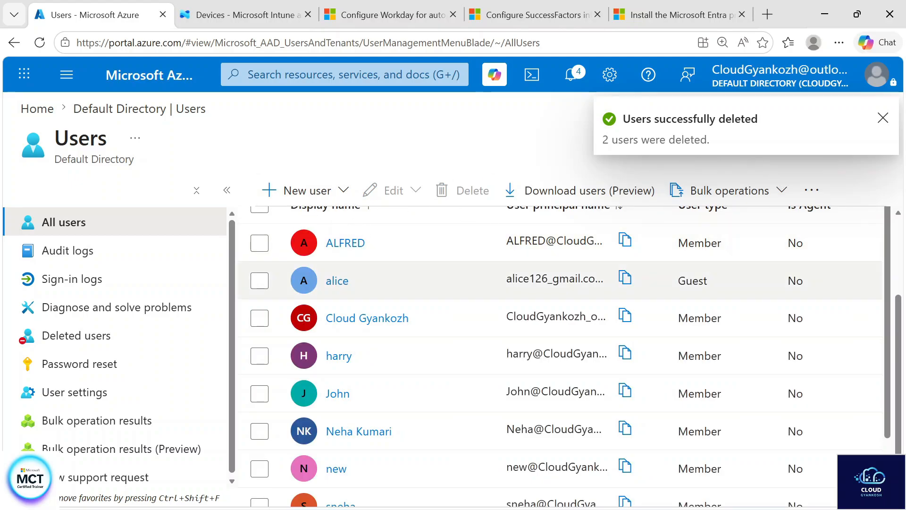
{"action": "scroll", "coordinate": [407, 283], "scroll_direction": "up", "scroll_amount": 3}
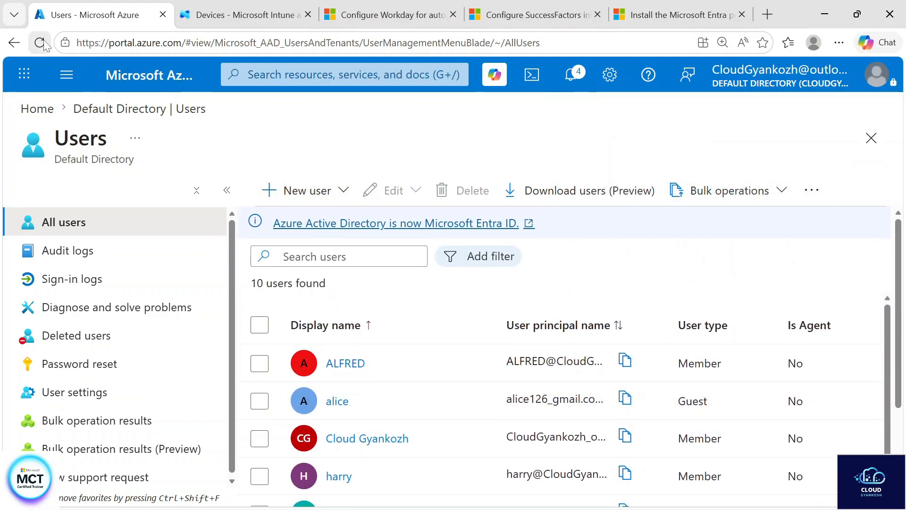
{"action": "left_click", "coordinate": [41, 43]}
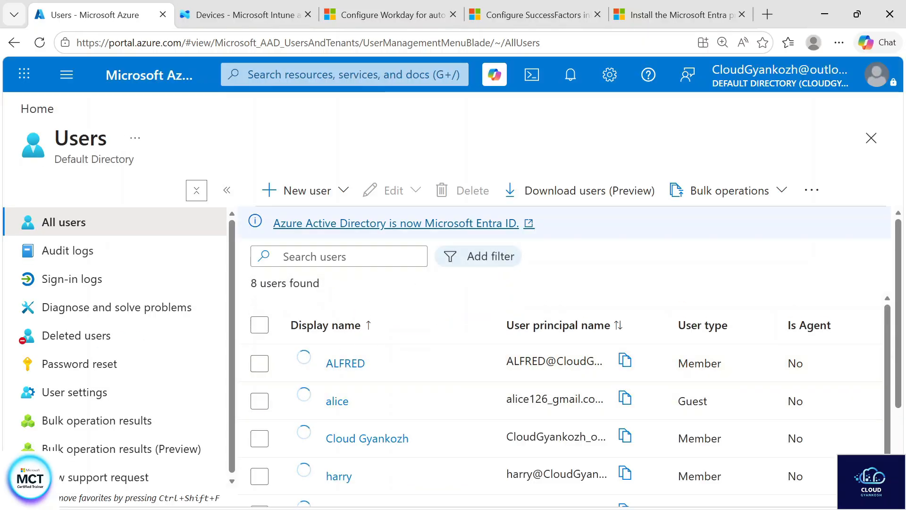
Permanently delete both users from the deleted users list and refresh that list
{"action": "left_click", "coordinate": [142, 349]}
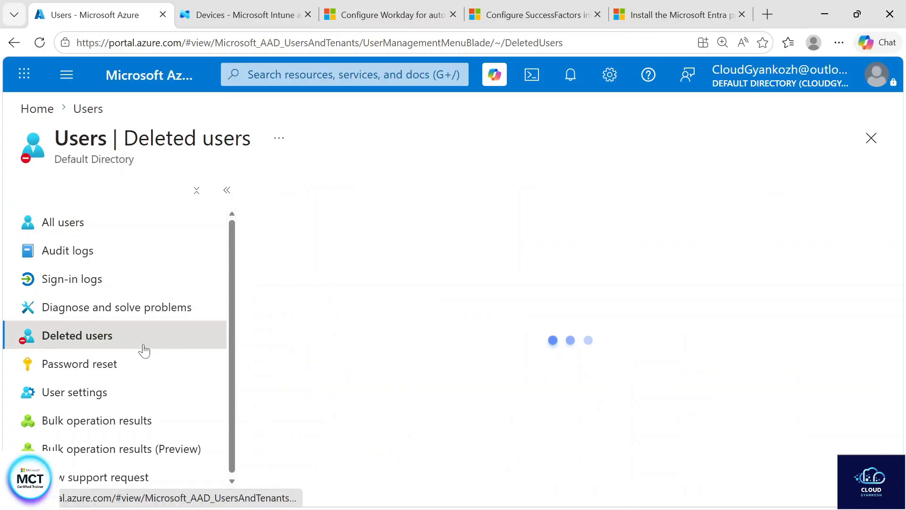
{"action": "scroll", "coordinate": [404, 376], "scroll_direction": "down", "scroll_amount": 2}
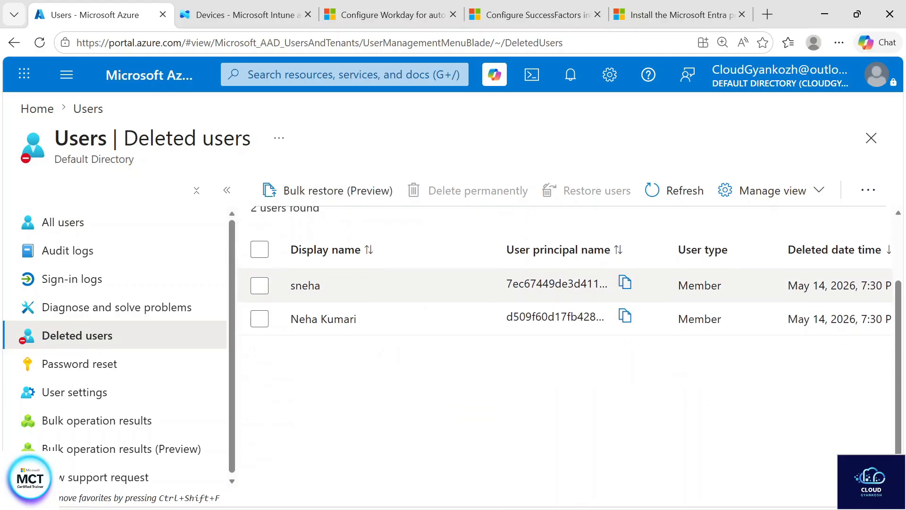
{"action": "left_click", "coordinate": [259, 284]}
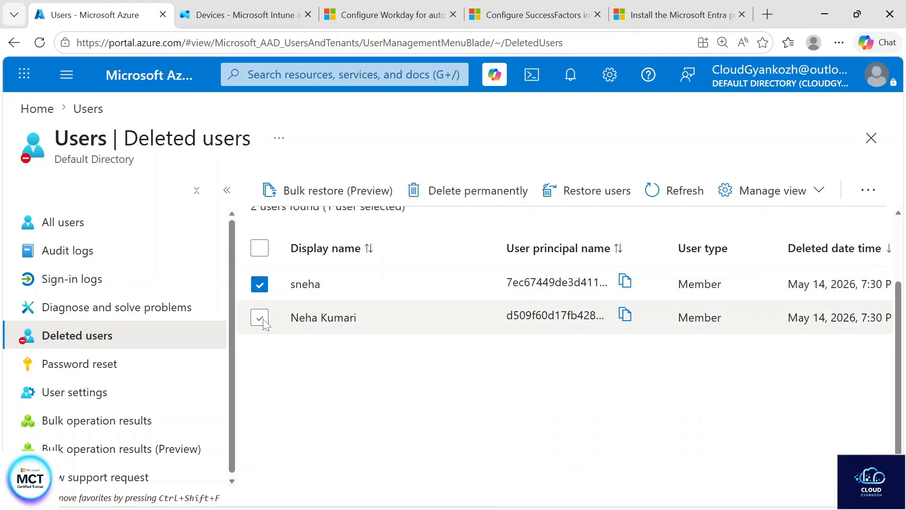
{"action": "left_click", "coordinate": [259, 317]}
{"action": "left_click", "coordinate": [468, 192]}
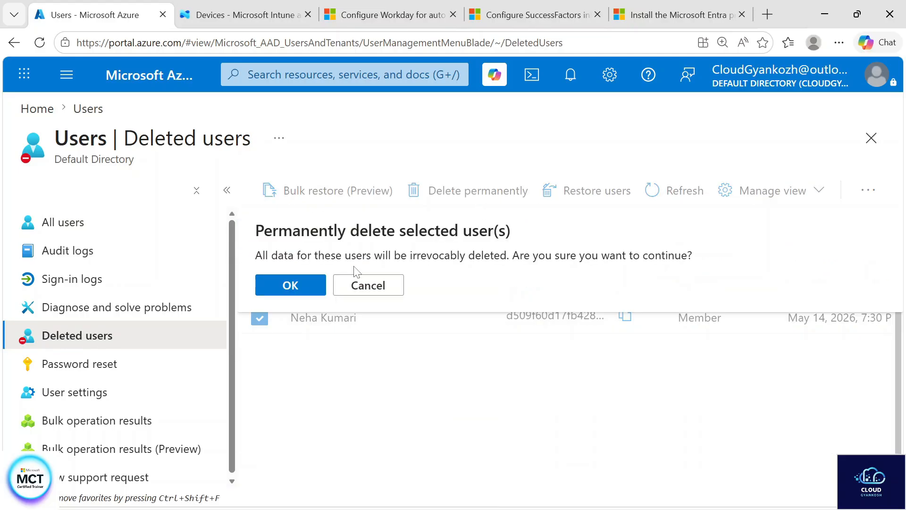
{"action": "left_click", "coordinate": [290, 285]}
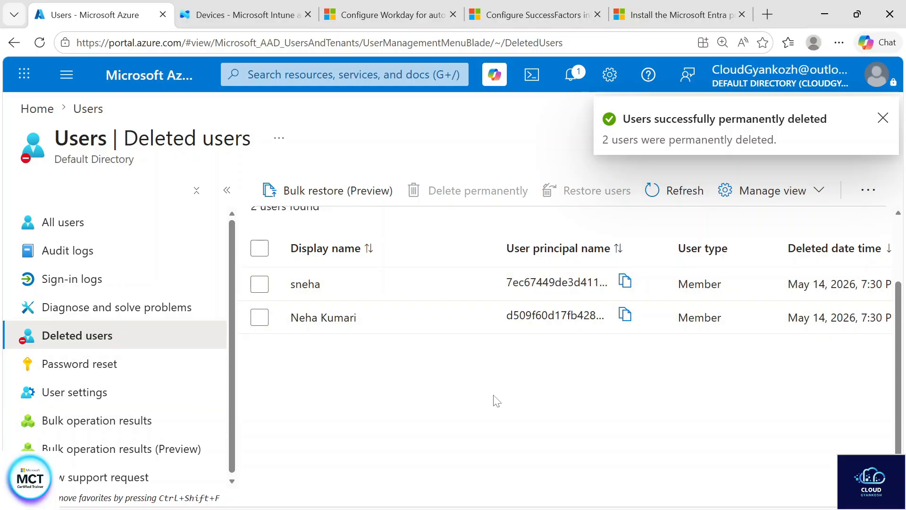
{"action": "left_click", "coordinate": [671, 189]}
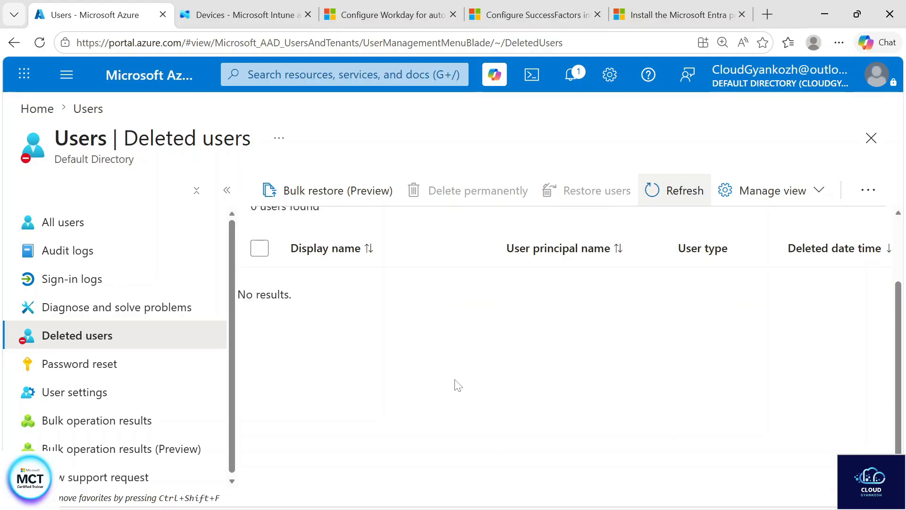
Open the directory's password reset page and review the self-service password reset feature and its listed benefits
{"action": "left_click", "coordinate": [146, 364]}
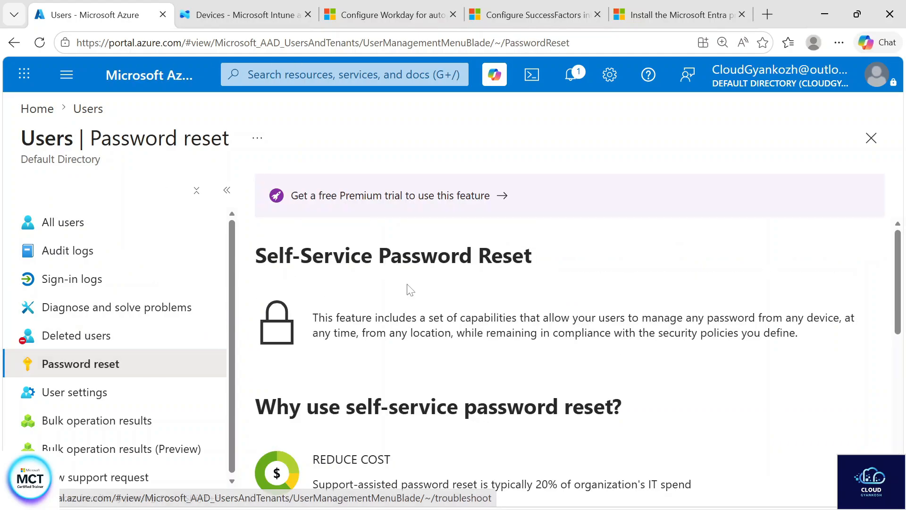
{"action": "scroll", "coordinate": [402, 284], "scroll_direction": "down", "scroll_amount": 1}
{"action": "scroll", "coordinate": [570, 364], "scroll_direction": "up", "scroll_amount": 1}
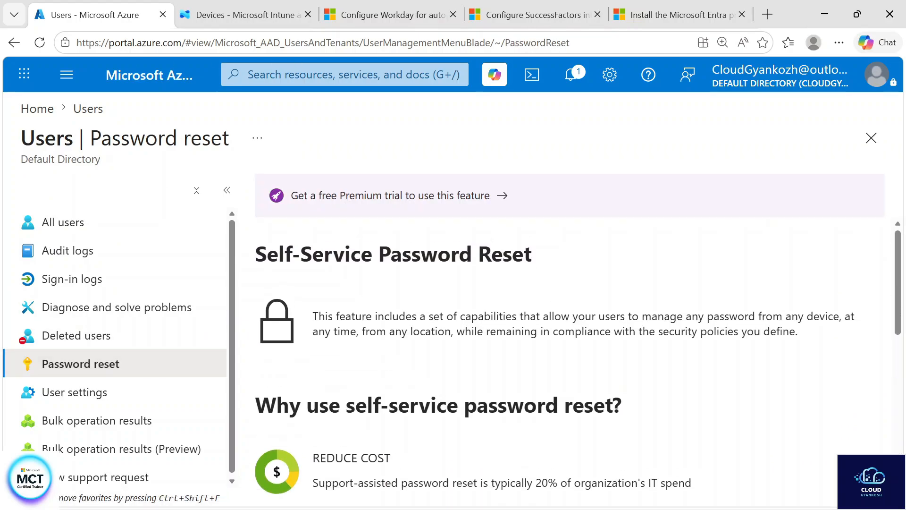
{"action": "scroll", "coordinate": [569, 364], "scroll_direction": "down", "scroll_amount": 1}
{"action": "scroll", "coordinate": [570, 364], "scroll_direction": "up", "scroll_amount": 1}
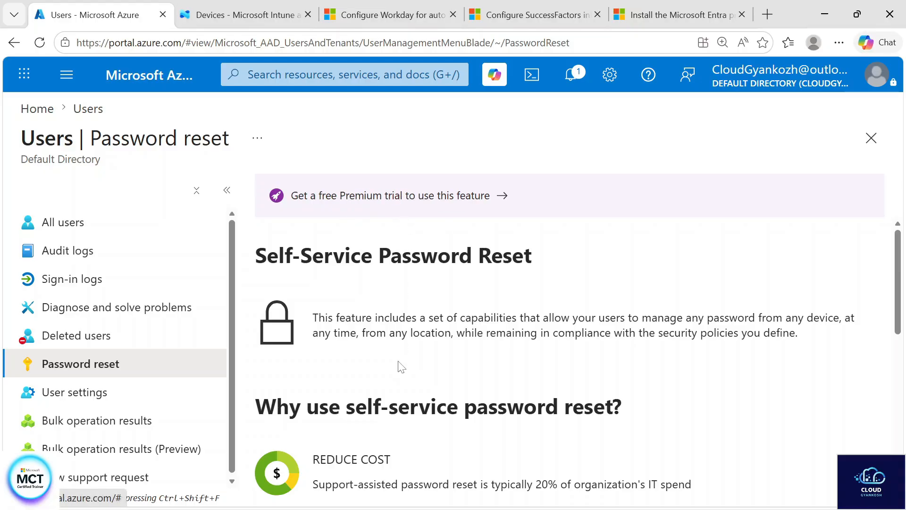
{"action": "scroll", "coordinate": [399, 365], "scroll_direction": "down", "scroll_amount": 4}
{"action": "scroll", "coordinate": [399, 365], "scroll_direction": "down", "scroll_amount": 2}
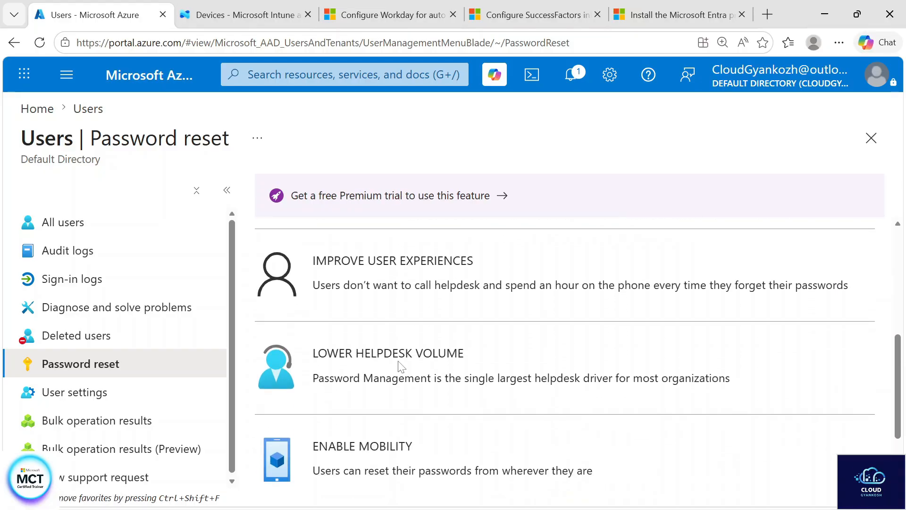
Review the remaining self-service password reset benefits, open the free Premium trial offer and look through the available plans
{"action": "scroll", "coordinate": [401, 366], "scroll_direction": "up", "scroll_amount": 3}
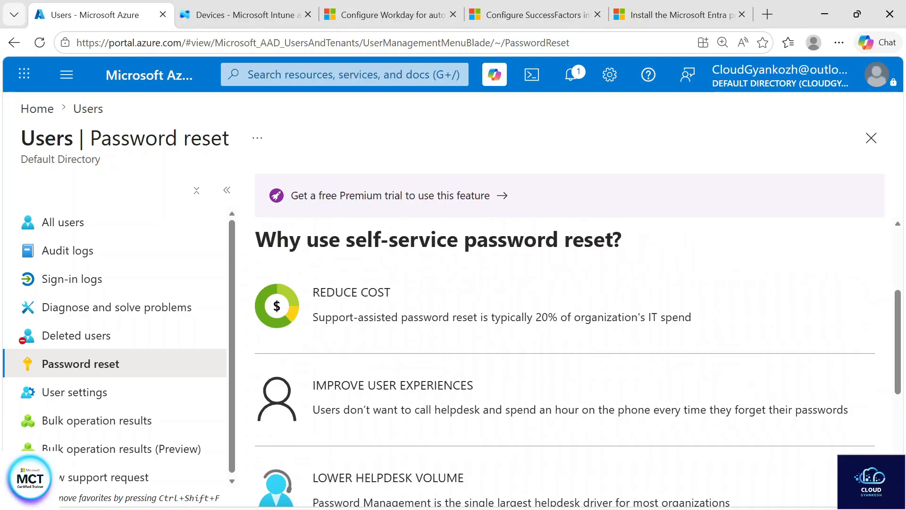
{"action": "scroll", "coordinate": [460, 392], "scroll_direction": "down", "scroll_amount": 3}
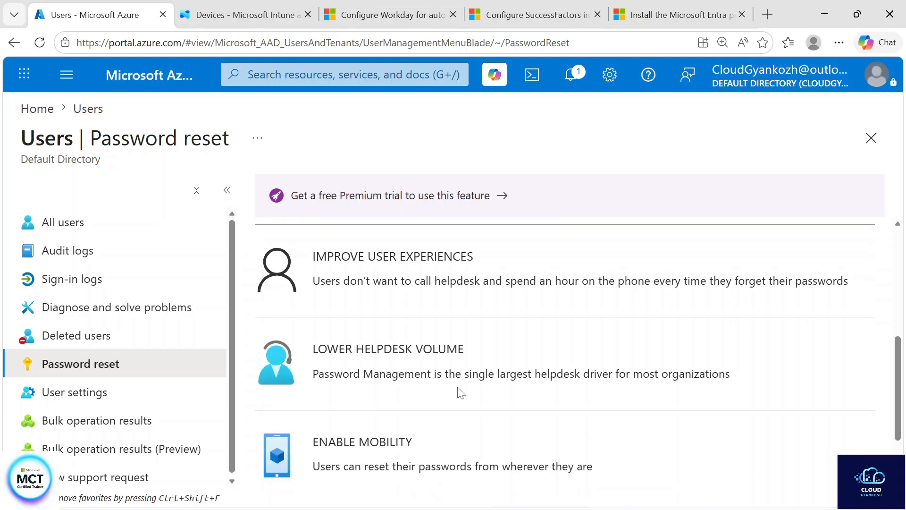
{"action": "scroll", "coordinate": [424, 456], "scroll_direction": "down", "scroll_amount": 3}
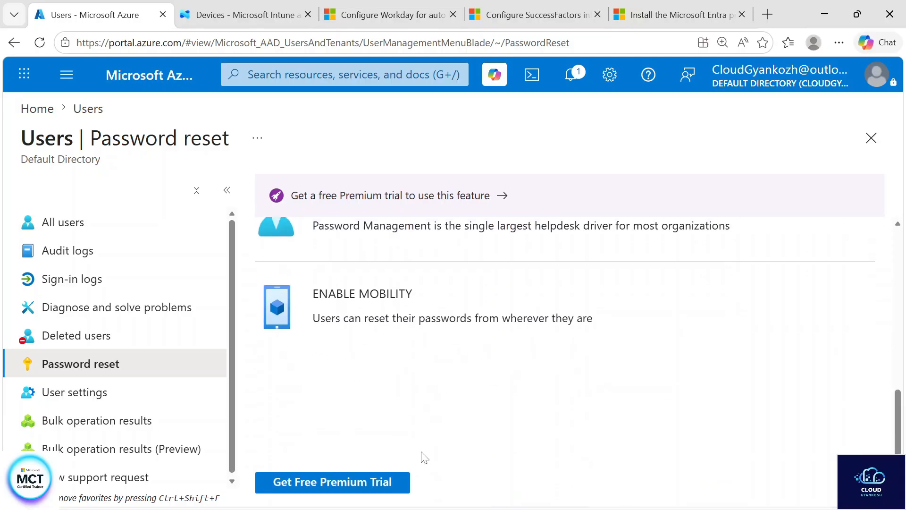
{"action": "left_click", "coordinate": [332, 485]}
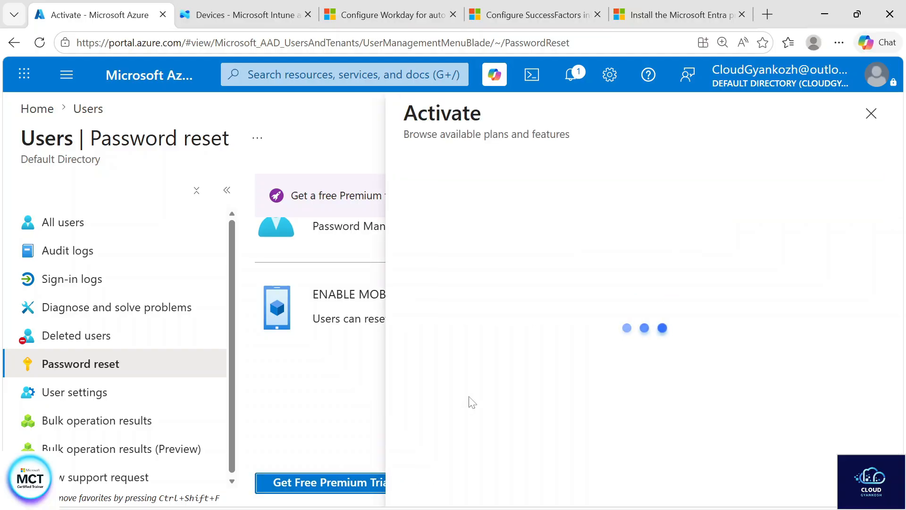
{"action": "scroll", "coordinate": [505, 419], "scroll_direction": "down", "scroll_amount": 1}
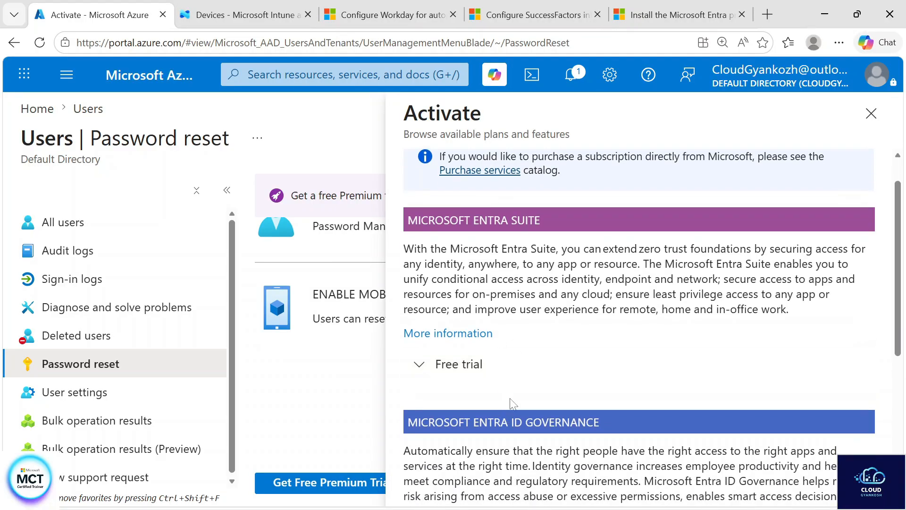
{"action": "scroll", "coordinate": [513, 402], "scroll_direction": "down", "scroll_amount": 4}
{"action": "scroll", "coordinate": [505, 415], "scroll_direction": "down", "scroll_amount": 3}
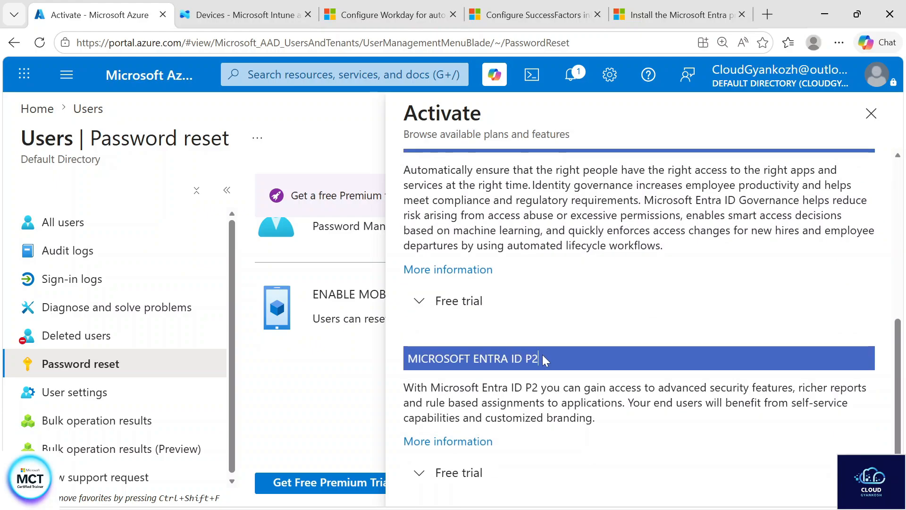
Expand the free trial details for Microsoft Entra ID P2 and highlight the terms on included licenses and trial duration
{"action": "left_click_drag", "start_coordinate": [545, 360], "coordinate": [474, 359]}
{"action": "scroll", "coordinate": [602, 402], "scroll_direction": "up", "scroll_amount": 5}
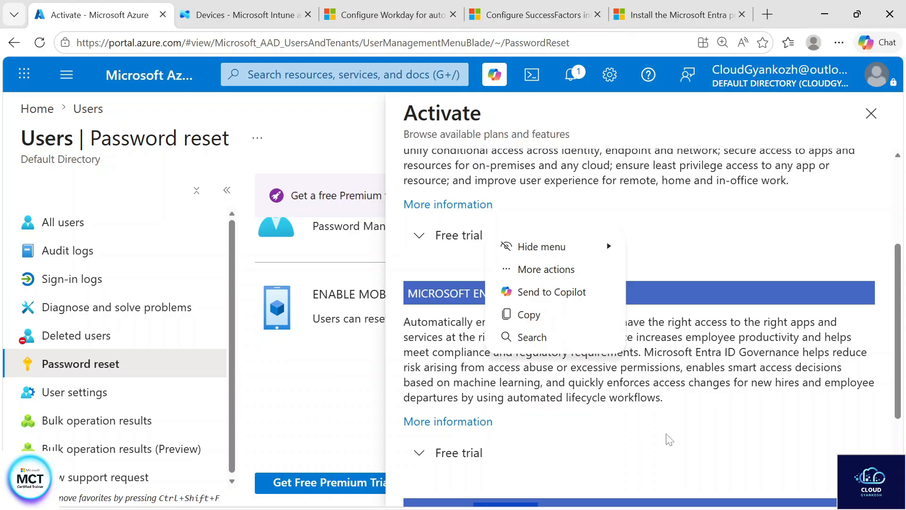
{"action": "scroll", "coordinate": [614, 458], "scroll_direction": "down", "scroll_amount": 3}
{"action": "left_click", "coordinate": [509, 483]}
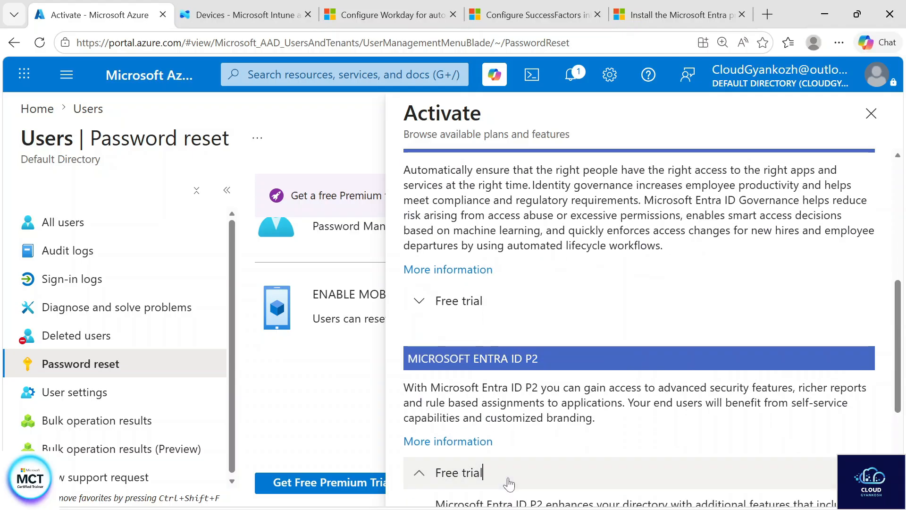
{"action": "scroll", "coordinate": [508, 484], "scroll_direction": "down", "scroll_amount": 5}
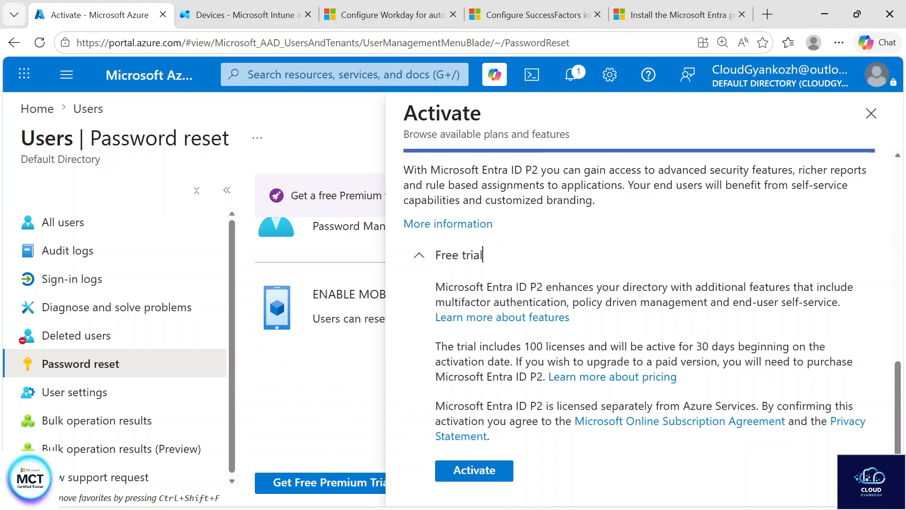
{"action": "left_click_drag", "start_coordinate": [510, 346], "coordinate": [757, 339]}
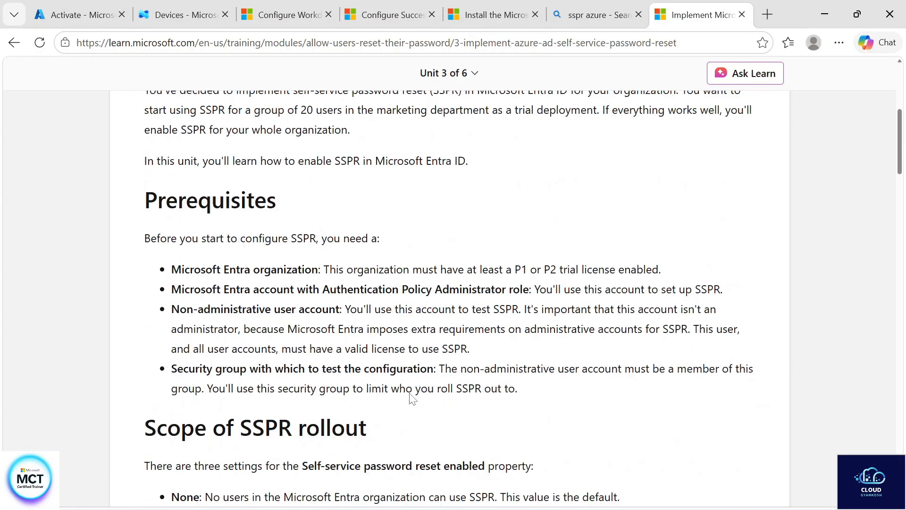
Open the Microsoft Learn unit on implementing self-service password reset and review the Properties instructions under Configure SSPR
{"action": "scroll", "coordinate": [410, 398], "scroll_direction": "down", "scroll_amount": 6}
{"action": "scroll", "coordinate": [410, 398], "scroll_direction": "down", "scroll_amount": 4}
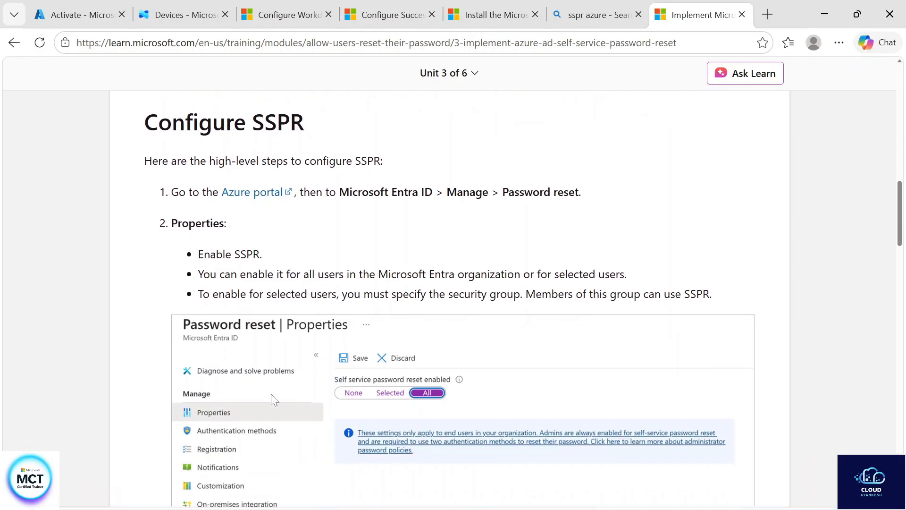
{"action": "scroll", "coordinate": [274, 399], "scroll_direction": "down", "scroll_amount": 1}
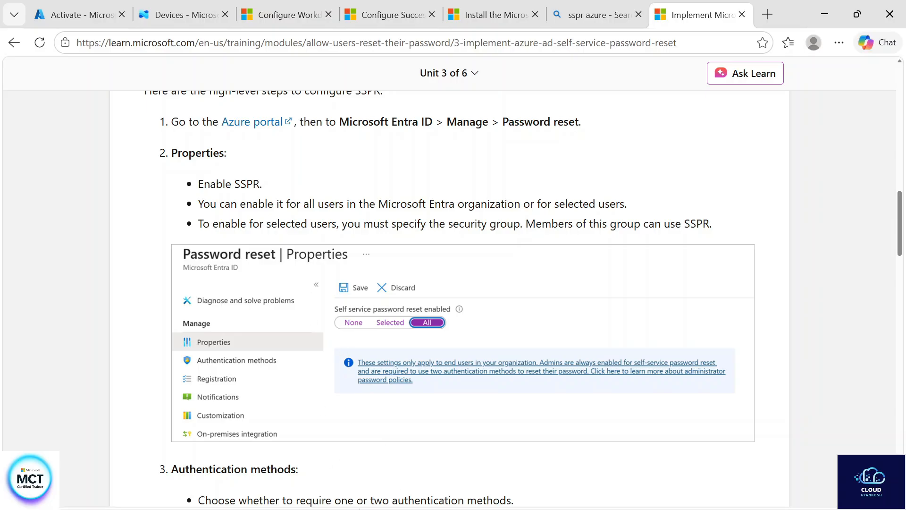
{"action": "scroll", "coordinate": [359, 508], "scroll_direction": "down", "scroll_amount": 2}
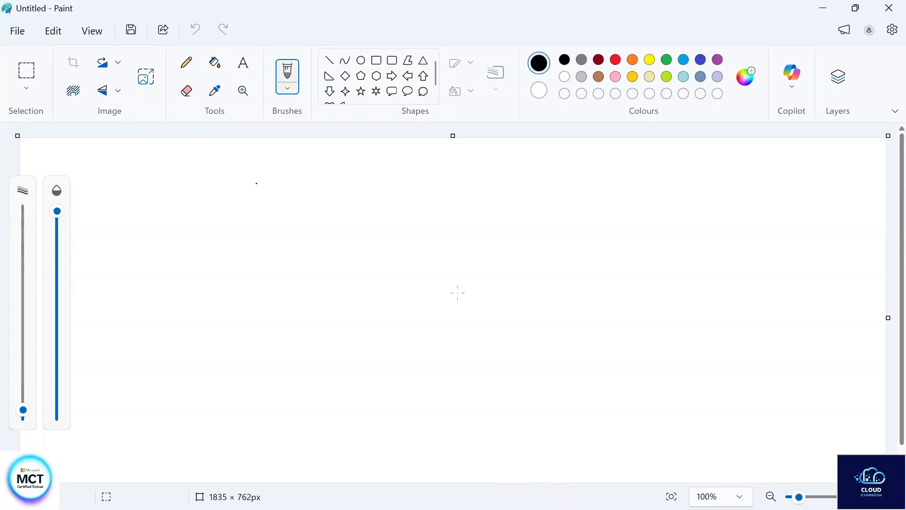
Switch to Paint, handwrite the scope options All, None and Specific with a boxed, ticked "SSPR" beside All, and return to the Learn page
{"action": "left_click_drag", "start_coordinate": [262, 168], "coordinate": [247, 196]}
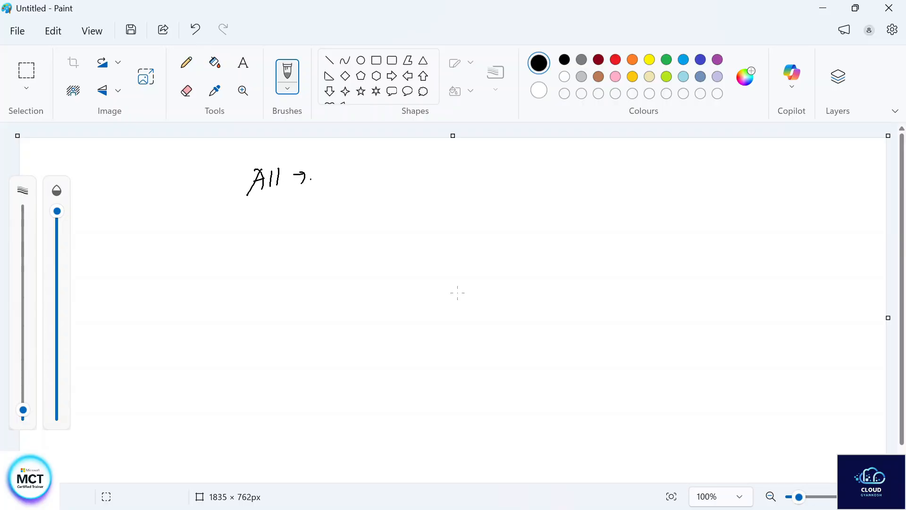
{"action": "left_click_drag", "start_coordinate": [387, 163], "coordinate": [386, 178]}
{"action": "left_click_drag", "start_coordinate": [386, 164], "coordinate": [399, 179]}
{"action": "mouse_move", "coordinate": [335, 188]}
{"action": "left_mouse_down"}
{"action": "mouse_move", "coordinate": [409, 183]}
{"action": "mouse_move", "coordinate": [331, 187]}
{"action": "left_mouse_up"}
{"action": "left_click", "coordinate": [479, 159]}
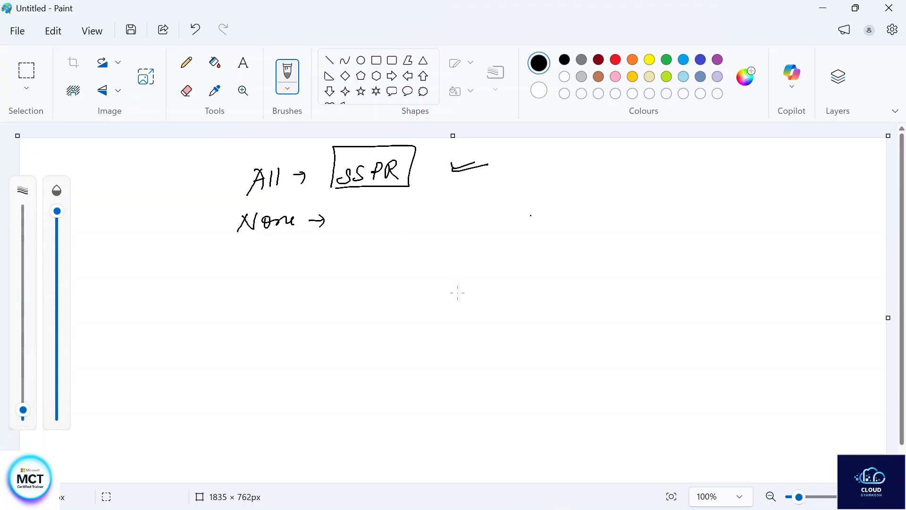
{"action": "left_click_drag", "start_coordinate": [266, 259], "coordinate": [276, 267]}
{"action": "left_click_drag", "start_coordinate": [277, 265], "coordinate": [303, 267]}
{"action": "left_click_drag", "start_coordinate": [312, 248], "coordinate": [310, 272]}
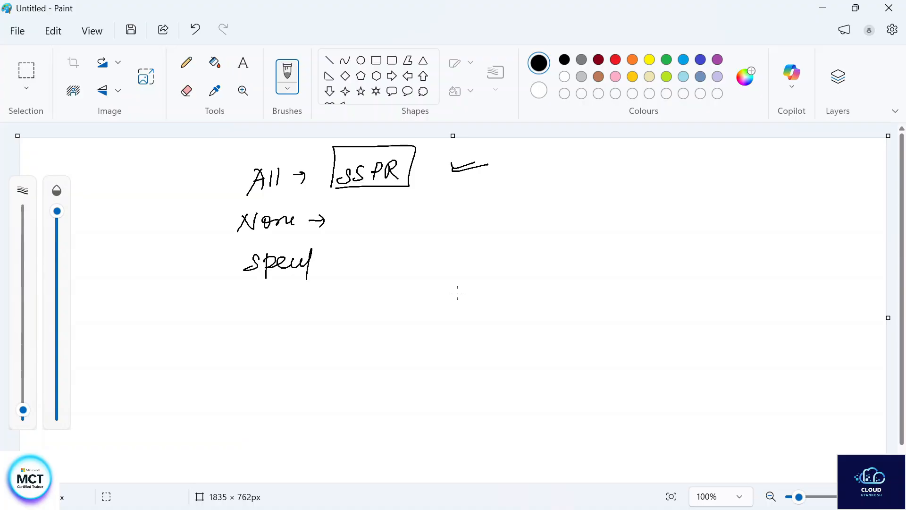
{"action": "left_click_drag", "start_coordinate": [254, 286], "coordinate": [353, 279]}
{"action": "left_click", "coordinate": [823, 8]}
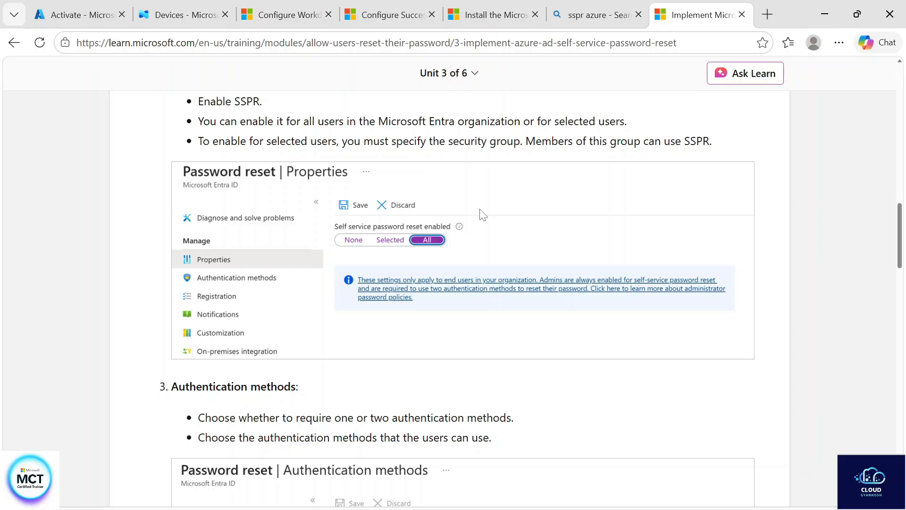
Review the Authentication methods, Registration and Notifications settings in the SSPR configuration unit, and open the next training unit
{"action": "scroll", "coordinate": [482, 214], "scroll_direction": "down", "scroll_amount": 7}
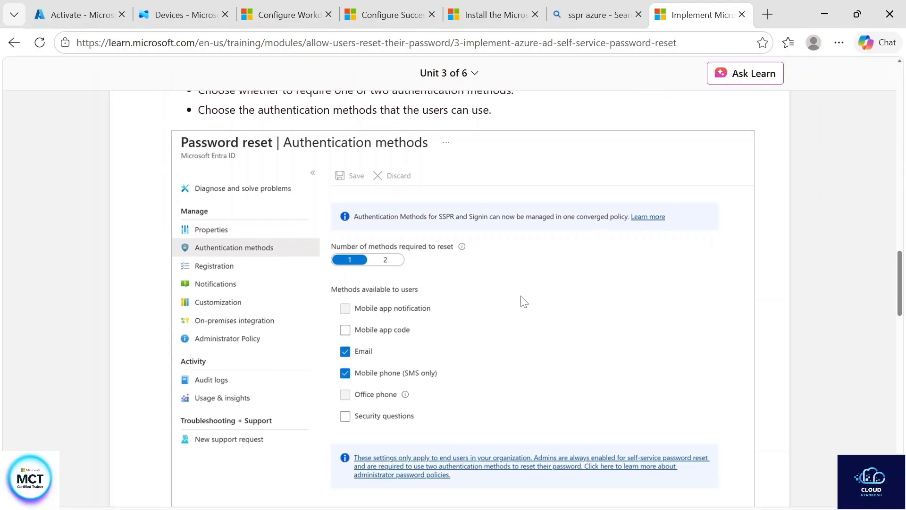
{"action": "scroll", "coordinate": [523, 302], "scroll_direction": "down", "scroll_amount": 1}
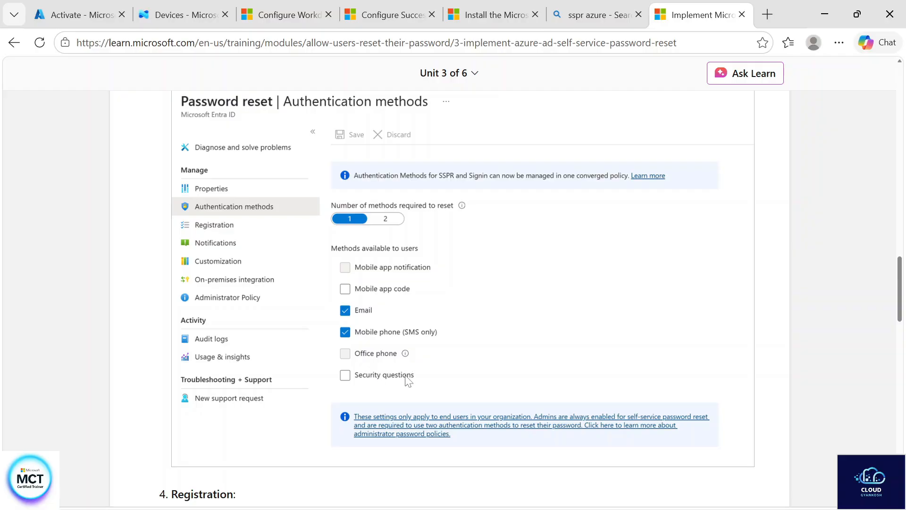
{"action": "scroll", "coordinate": [409, 380], "scroll_direction": "down", "scroll_amount": 5}
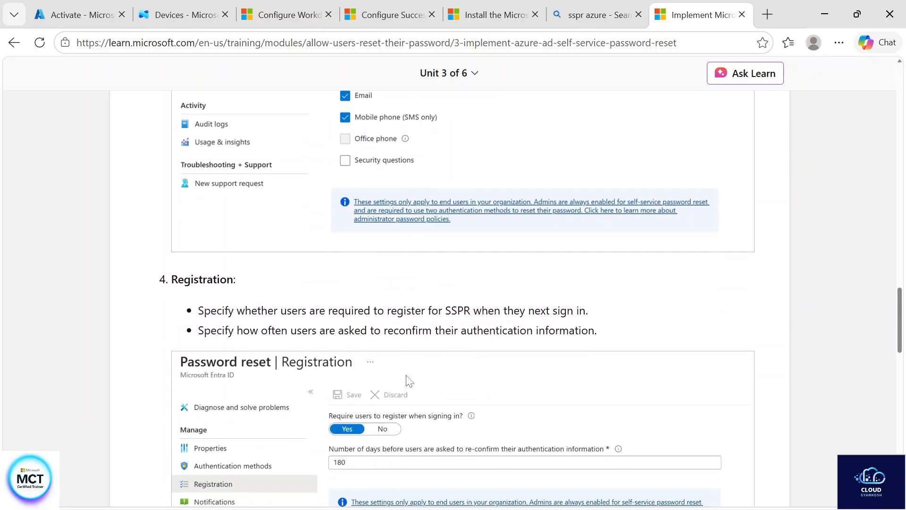
{"action": "scroll", "coordinate": [429, 383], "scroll_direction": "down", "scroll_amount": 15}
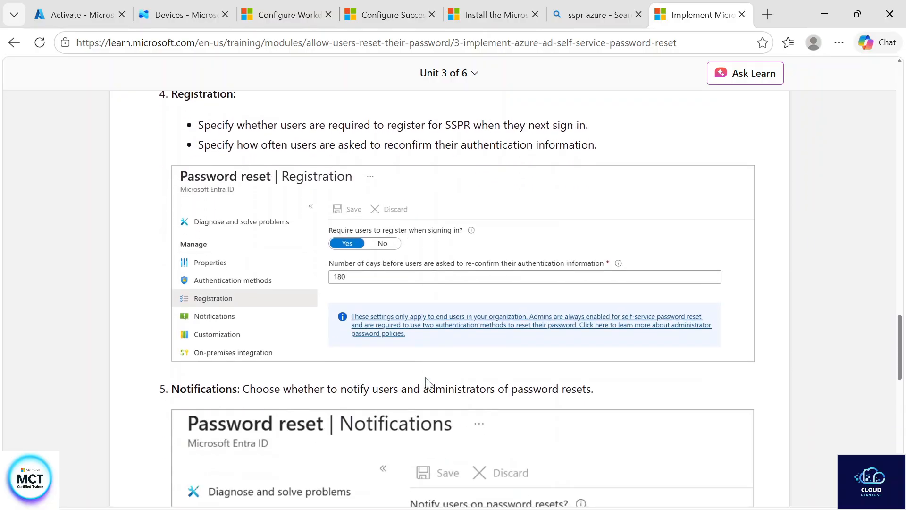
{"action": "scroll", "coordinate": [428, 383], "scroll_direction": "down", "scroll_amount": 2}
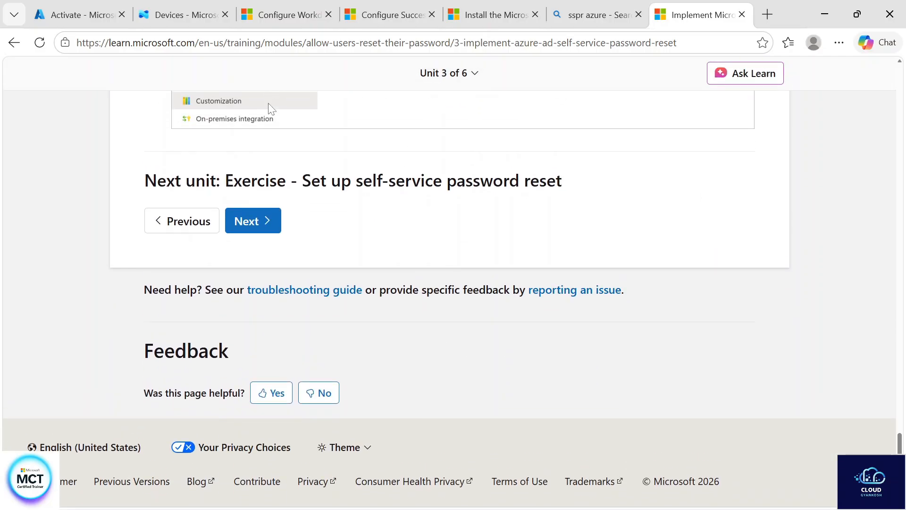
{"action": "scroll", "coordinate": [335, 201], "scroll_direction": "up", "scroll_amount": 15}
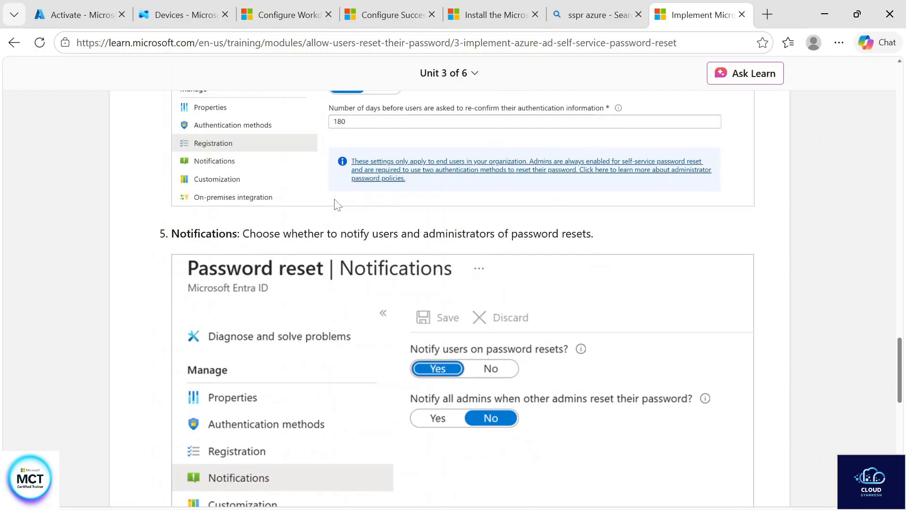
{"action": "scroll", "coordinate": [337, 205], "scroll_direction": "up", "scroll_amount": 8}
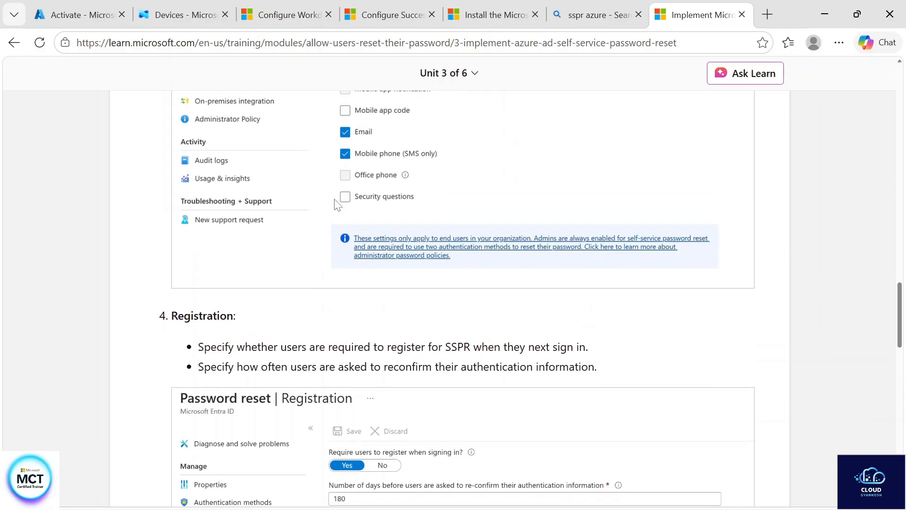
{"action": "scroll", "coordinate": [337, 204], "scroll_direction": "up", "scroll_amount": 2}
{"action": "scroll", "coordinate": [416, 322], "scroll_direction": "down", "scroll_amount": 7}
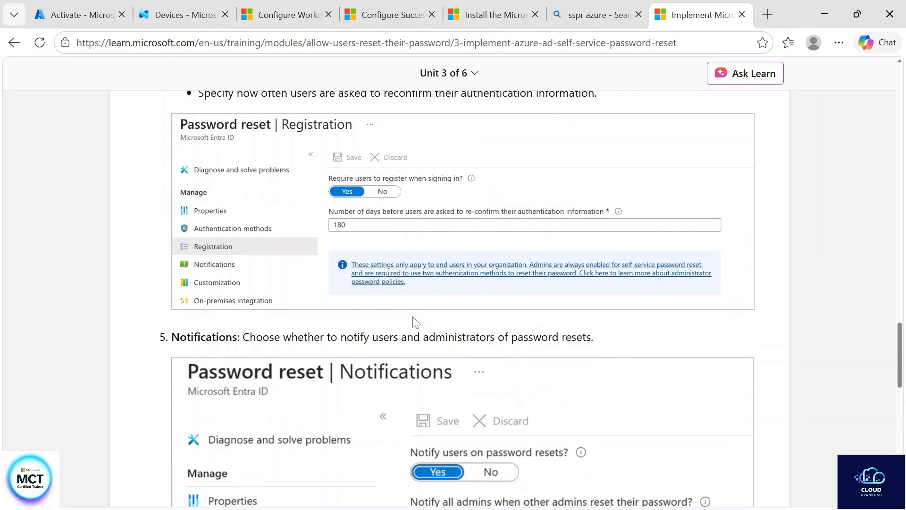
{"action": "scroll", "coordinate": [415, 322], "scroll_direction": "down", "scroll_amount": 12}
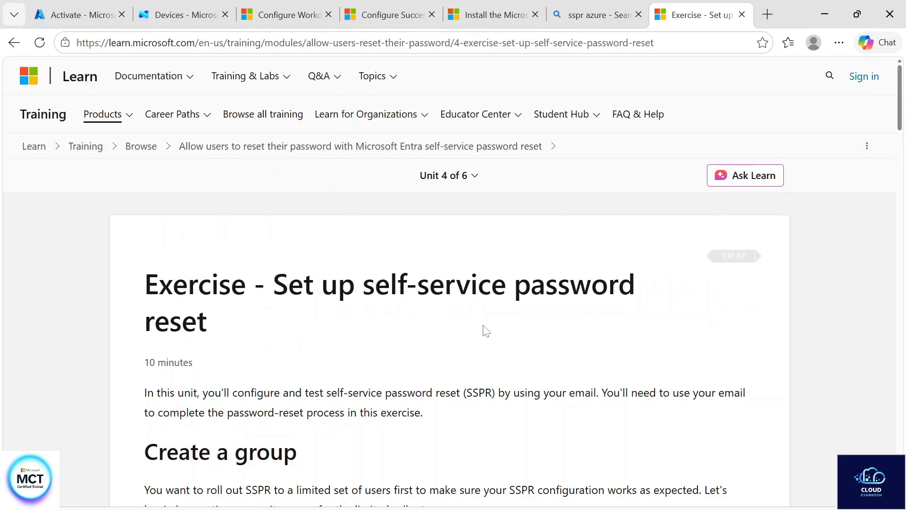
Examine the exercise on setting up self-service password reset, including group and user creation, SSPR configuration, registration and testing
{"action": "scroll", "coordinate": [486, 330], "scroll_direction": "down", "scroll_amount": 20}
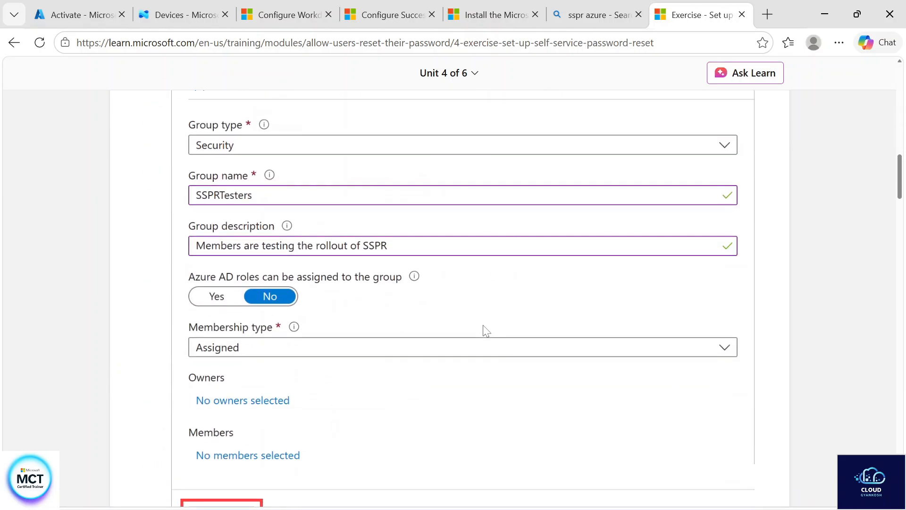
{"action": "scroll", "coordinate": [486, 330], "scroll_direction": "down", "scroll_amount": 20}
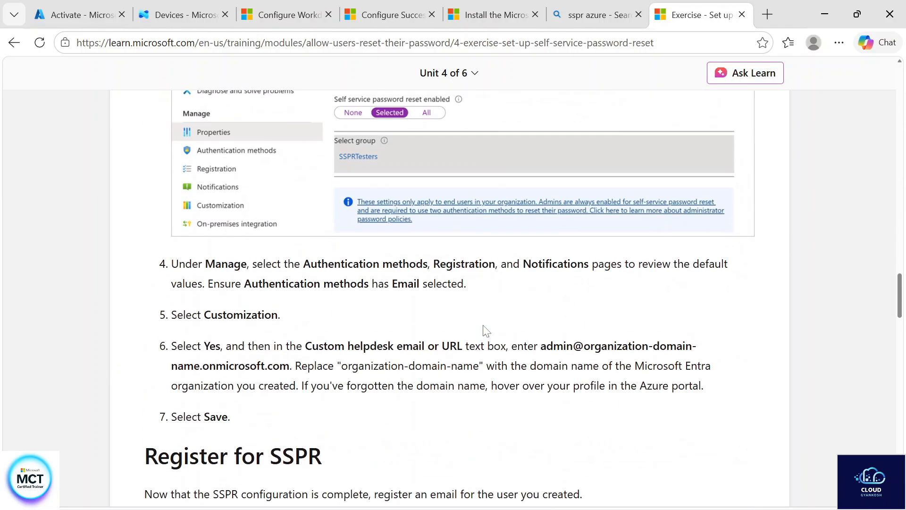
{"action": "scroll", "coordinate": [486, 330], "scroll_direction": "down", "scroll_amount": 12}
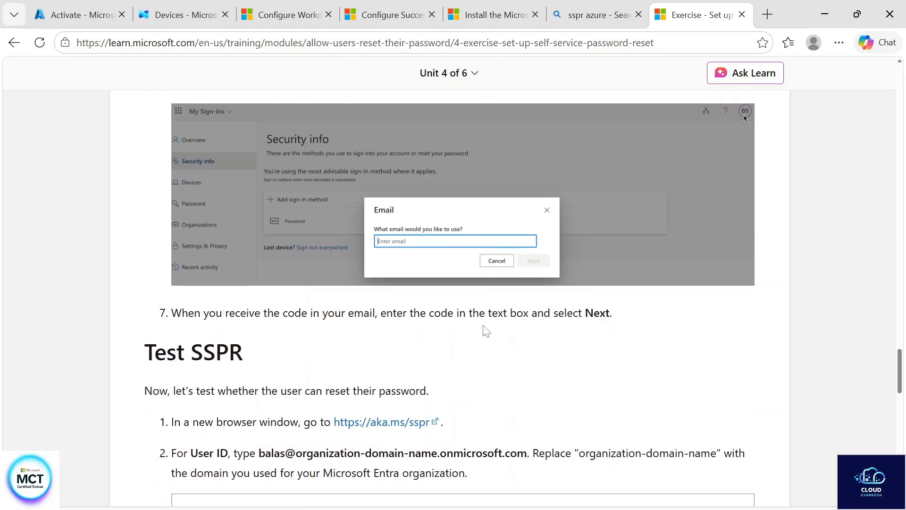
{"action": "scroll", "coordinate": [487, 331], "scroll_direction": "down", "scroll_amount": 1}
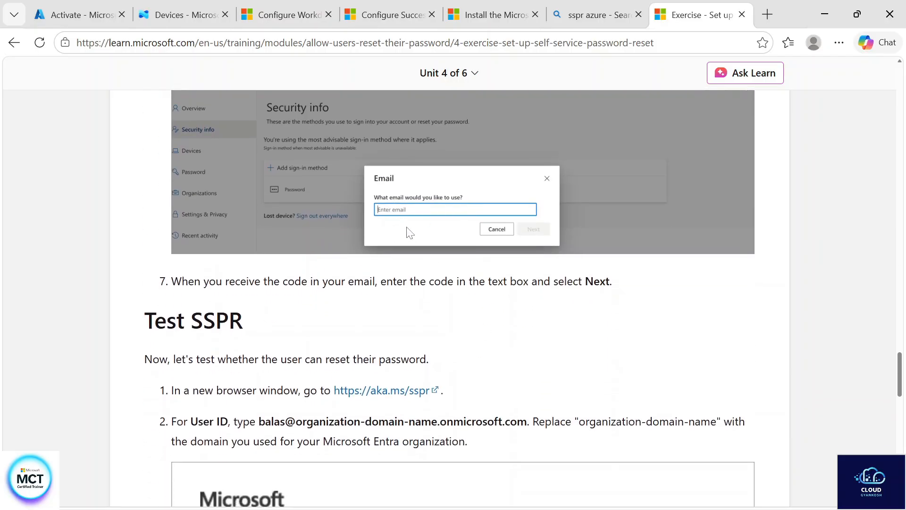
{"action": "scroll", "coordinate": [471, 282], "scroll_direction": "down", "scroll_amount": 10}
{"action": "scroll", "coordinate": [474, 283], "scroll_direction": "up", "scroll_amount": 3}
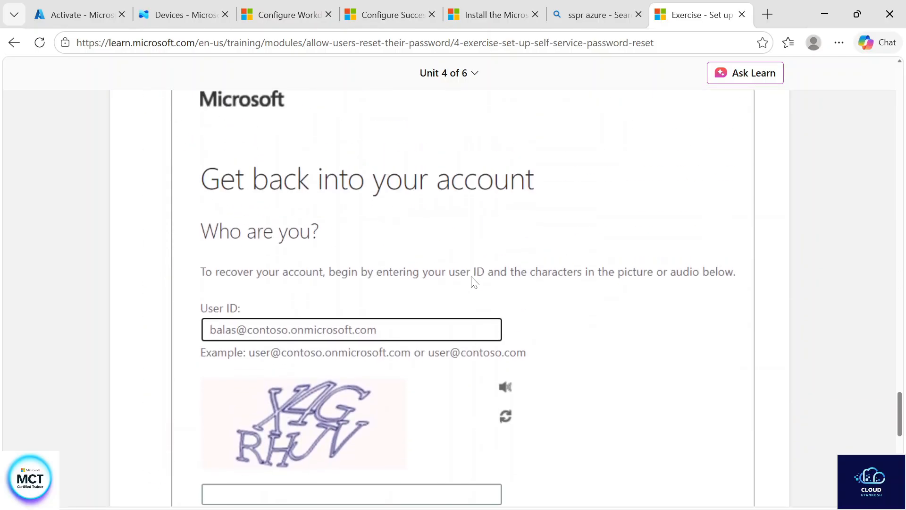
{"action": "scroll", "coordinate": [474, 282], "scroll_direction": "down", "scroll_amount": 10}
{"action": "scroll", "coordinate": [474, 283], "scroll_direction": "up", "scroll_amount": 5}
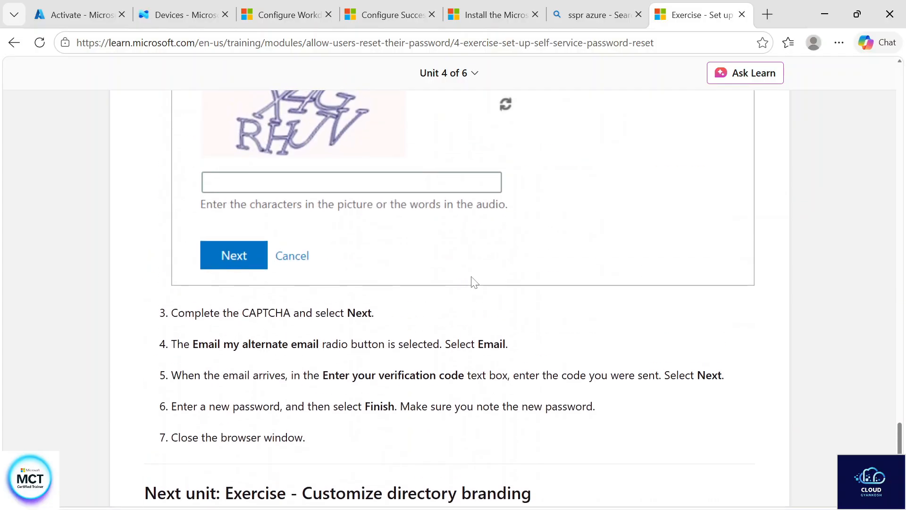
{"action": "scroll", "coordinate": [458, 288], "scroll_direction": "up", "scroll_amount": 3}
{"action": "scroll", "coordinate": [491, 336], "scroll_direction": "down", "scroll_amount": 6}
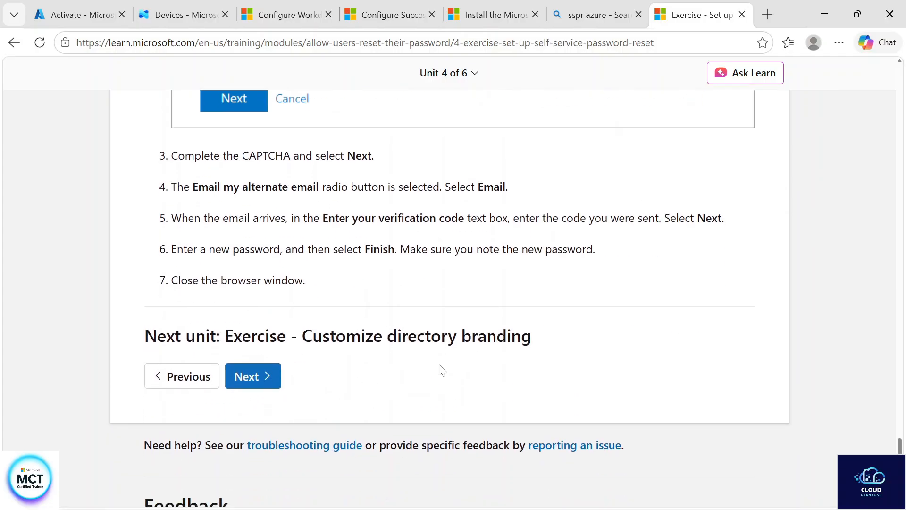
{"action": "scroll", "coordinate": [442, 370], "scroll_direction": "up", "scroll_amount": 20}
{"action": "scroll", "coordinate": [442, 369], "scroll_direction": "up", "scroll_amount": 1}
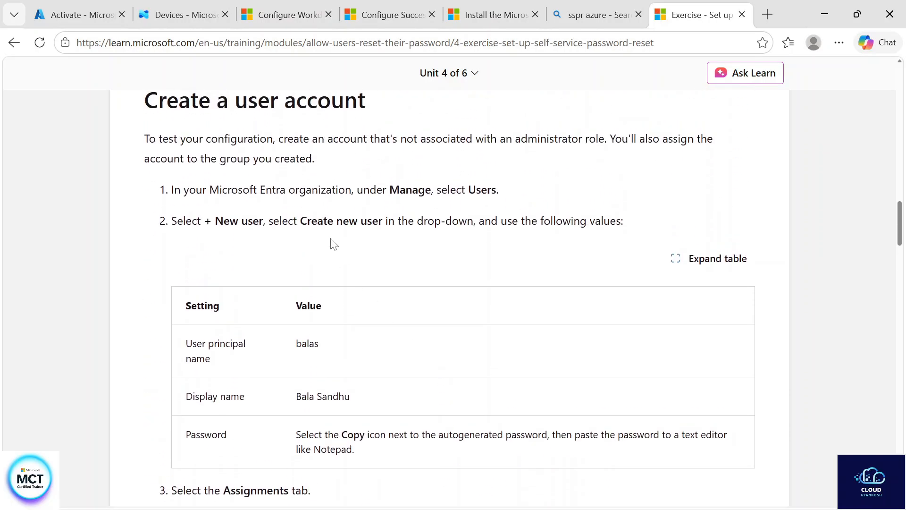
Switch back to the Azure portal and close the plan activation pane on the password reset page
{"action": "left_click", "coordinate": [86, 14]}
{"action": "left_click", "coordinate": [258, 326]}
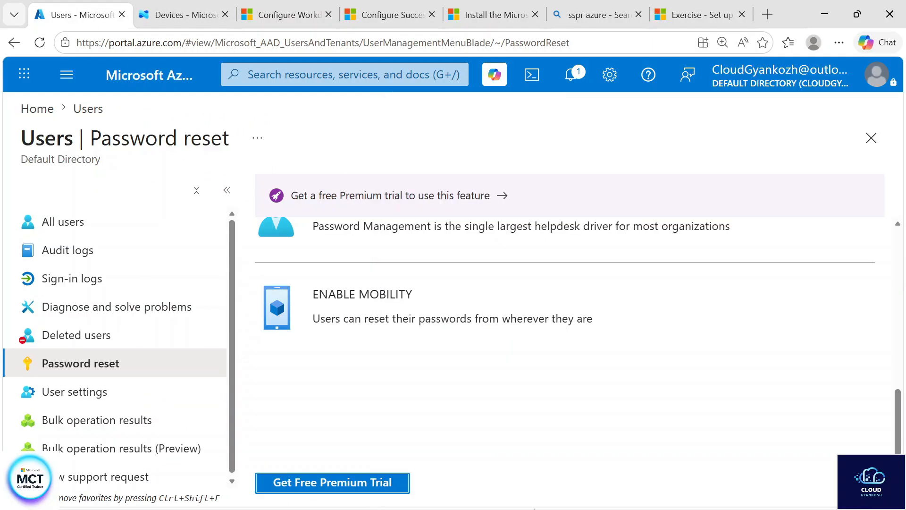